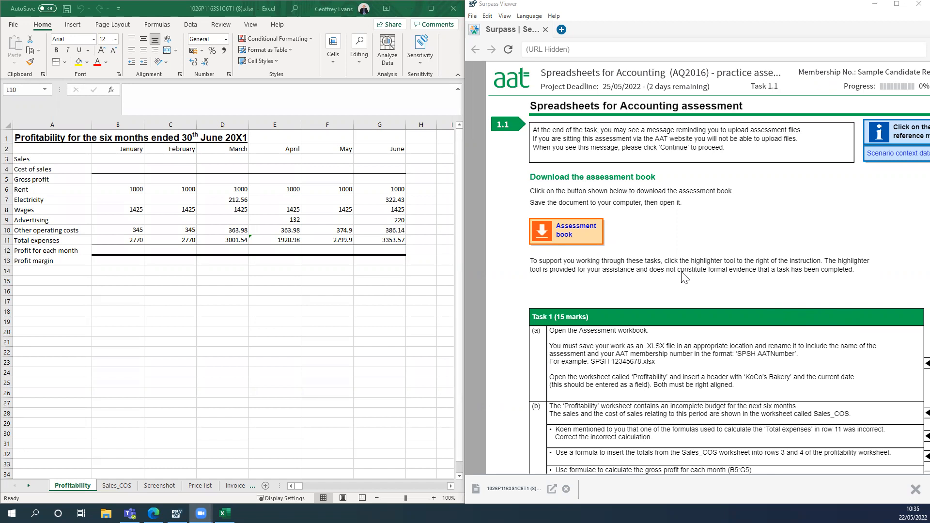
# Read the Task 1 instructions in the Surpass Viewer, covering workbook saving, the header, formula corrections and formatting.
pyautogui.scroll(-3, 667, 269)
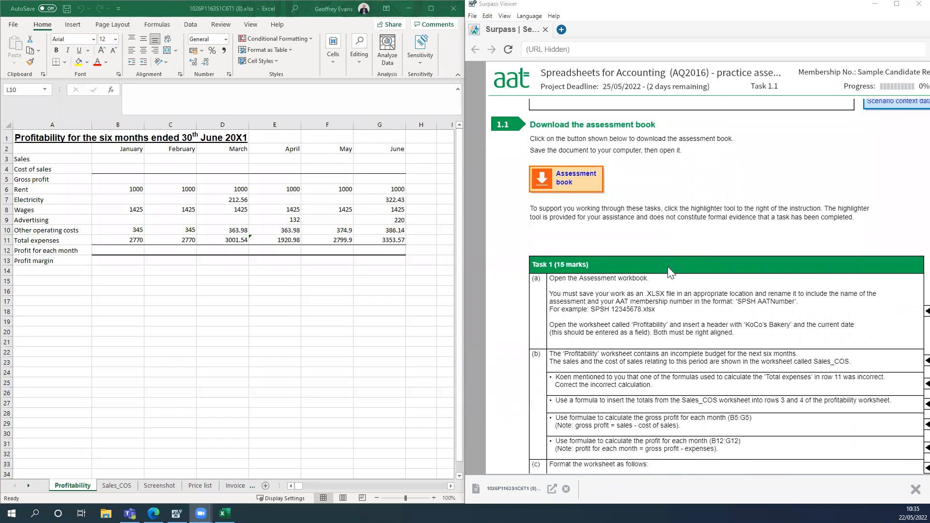
pyautogui.scroll(-2, 677, 273)
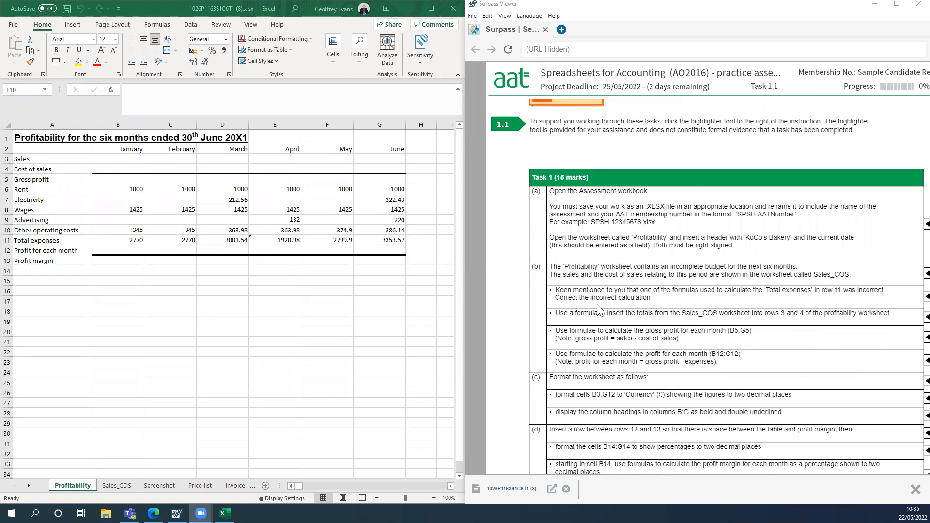
pyautogui.scroll(3, 597, 308)
pyautogui.scroll(1, 596, 308)
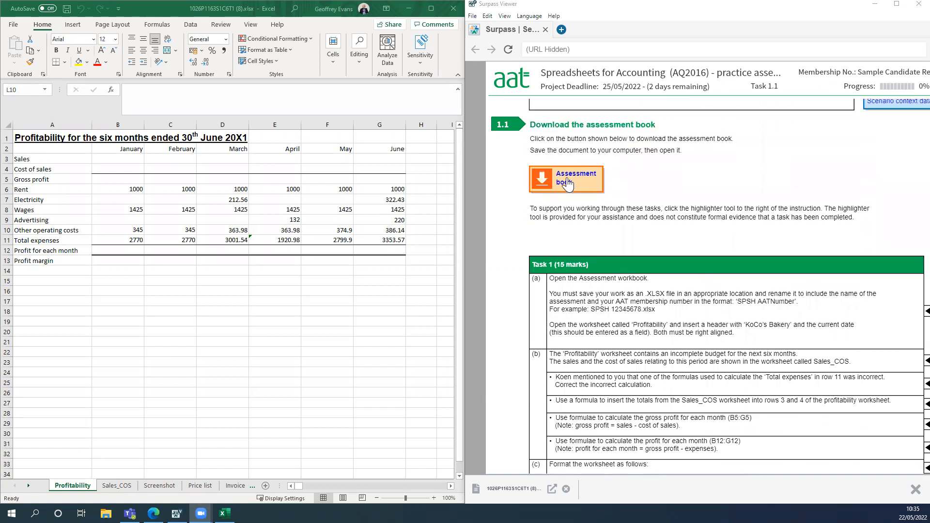
pyautogui.scroll(-1, 580, 237)
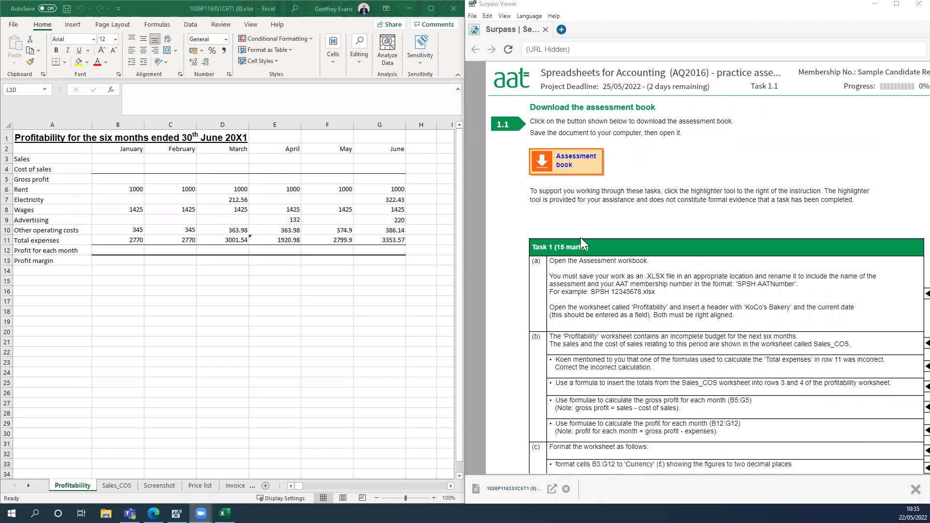
pyautogui.scroll(-1, 580, 237)
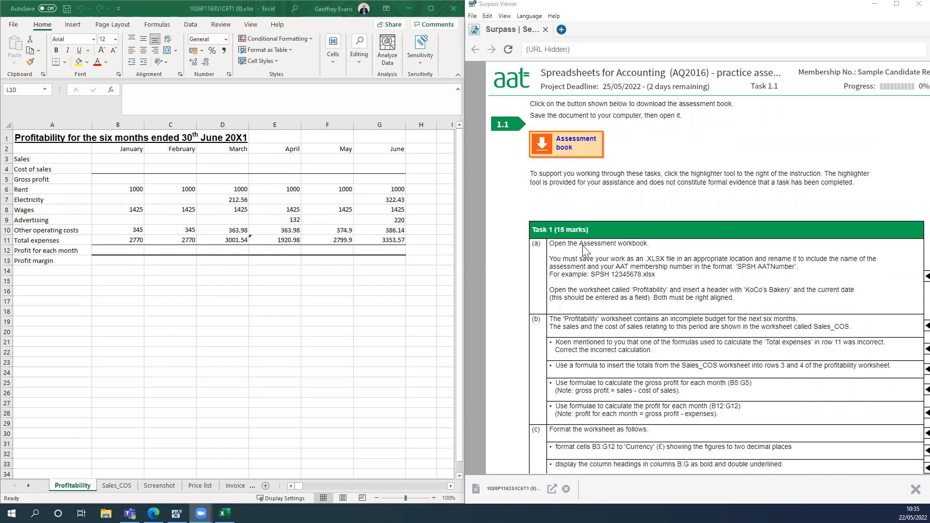
pyautogui.scroll(-1, 584, 252)
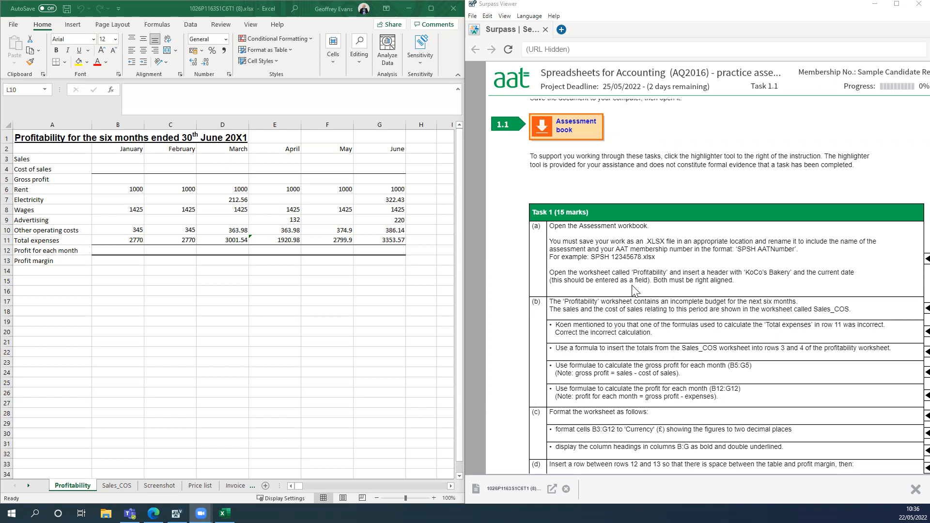
pyautogui.scroll(-1, 632, 291)
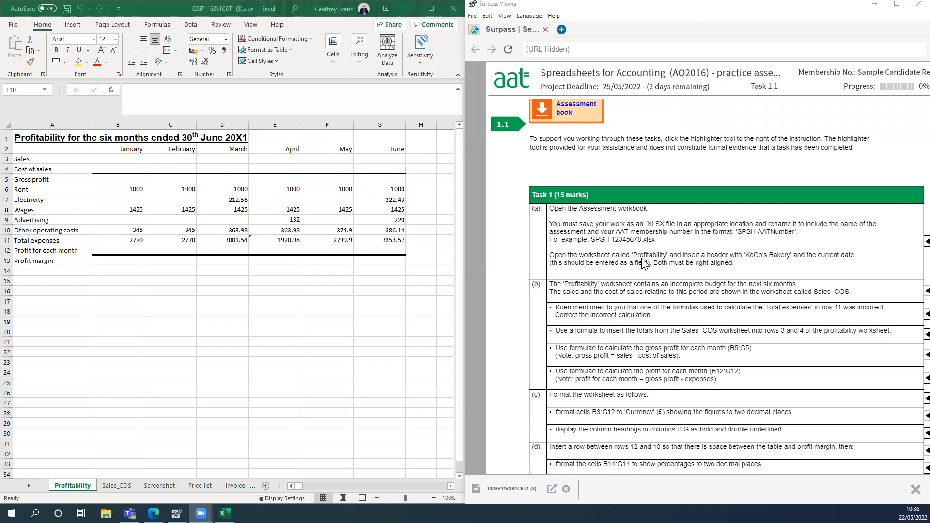
# Switch to Excel, maximize the workbook and enter "Koco's Bakery" in the right header section of the Profitability worksheet.
pyautogui.click(64, 481)
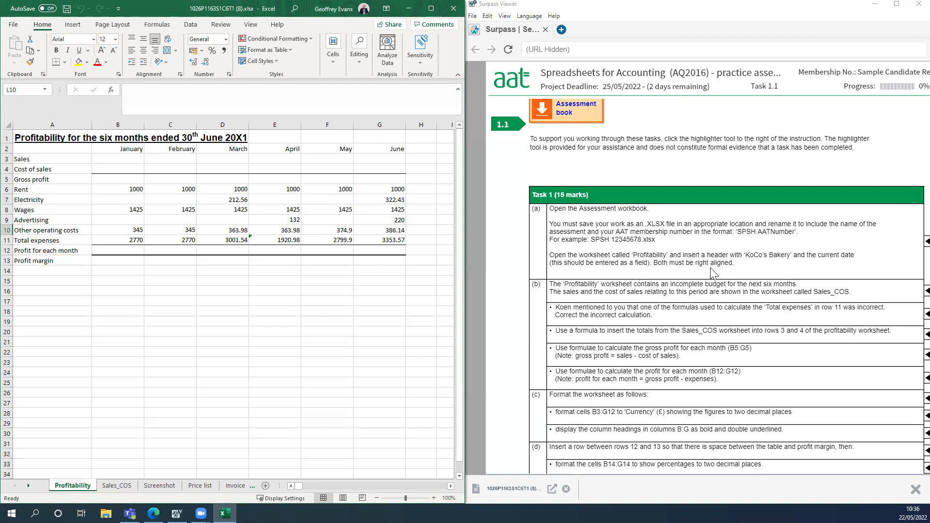
pyautogui.click(432, 7)
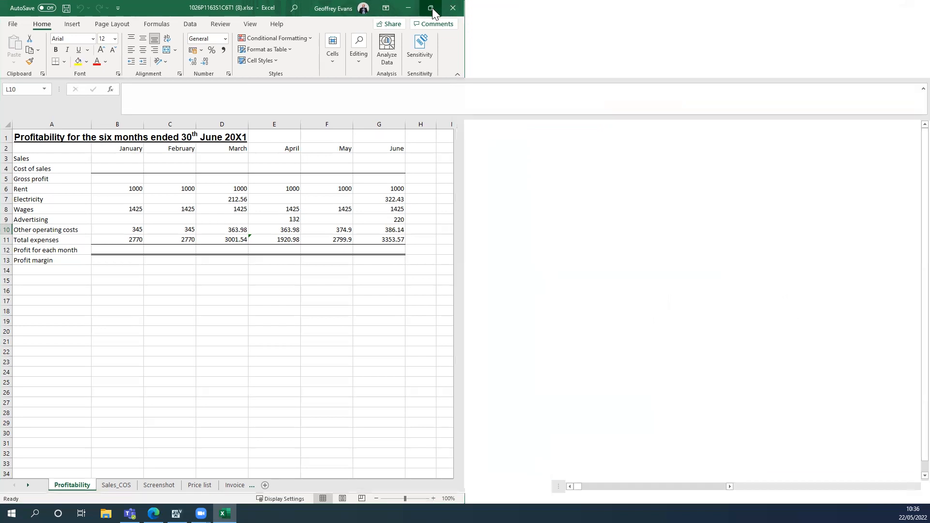
pyautogui.click(447, 218)
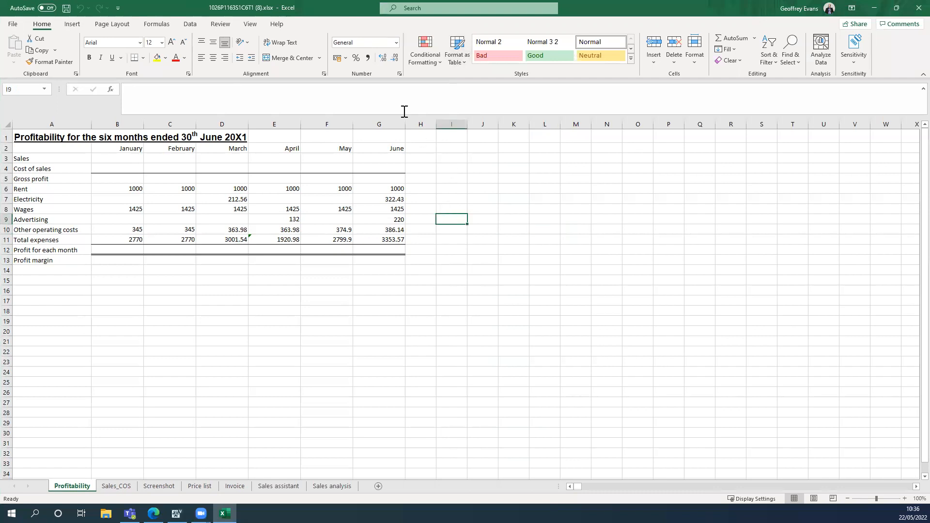
pyautogui.click(76, 23)
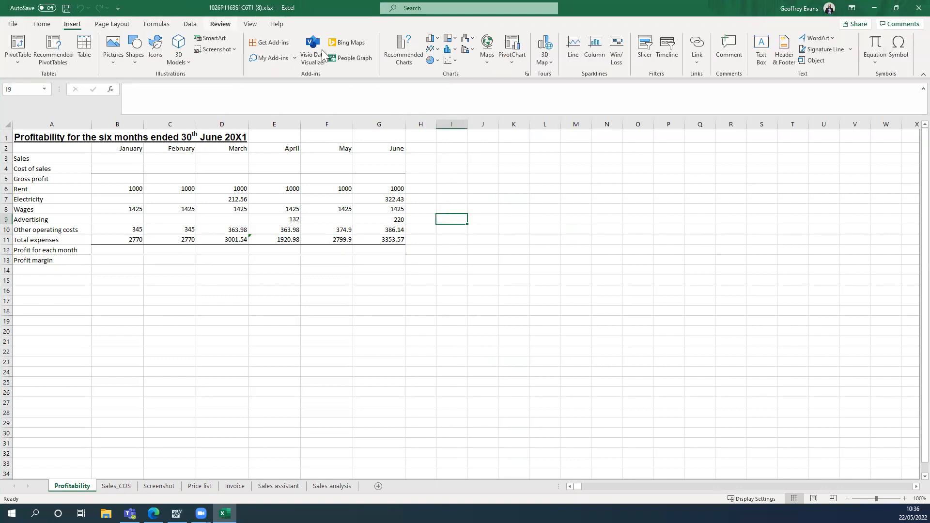
pyautogui.click(780, 48)
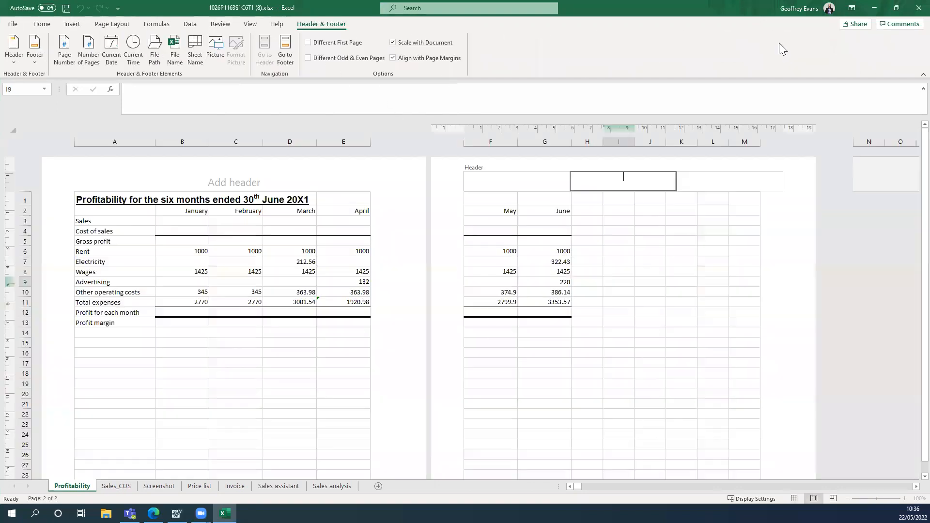
pyautogui.click(720, 181)
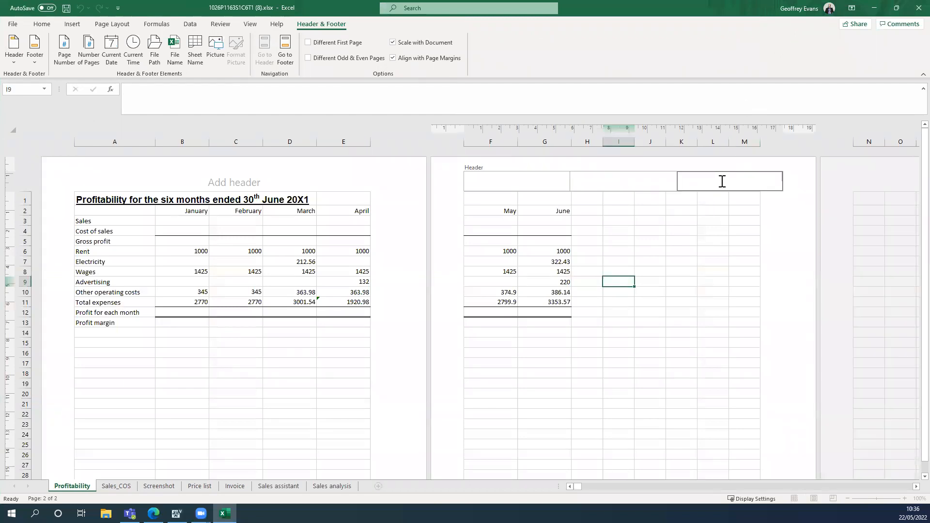
pyautogui.write('k')
pyautogui.write('oco Baker y')
# Add the current date as a field after the bakery name in the header, and return the worksheet to Normal view.
pyautogui.click(761, 176)
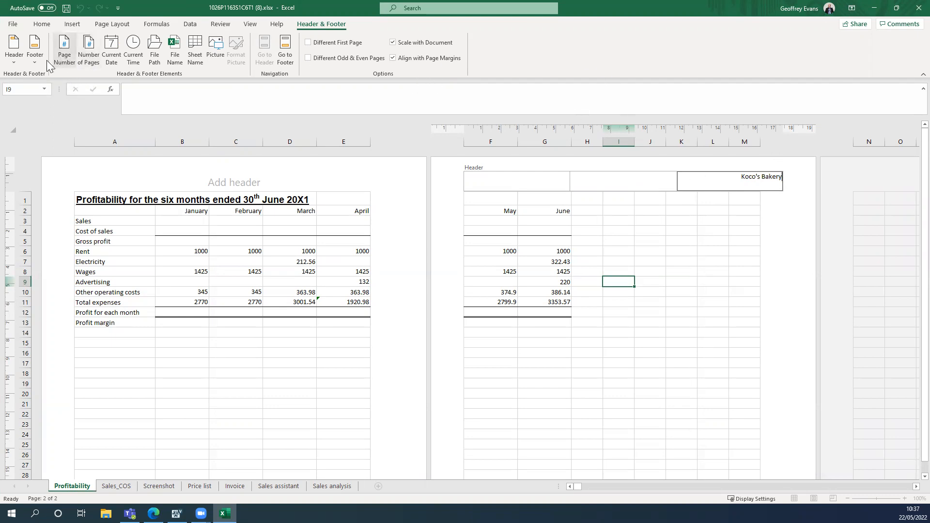
pyautogui.click(112, 55)
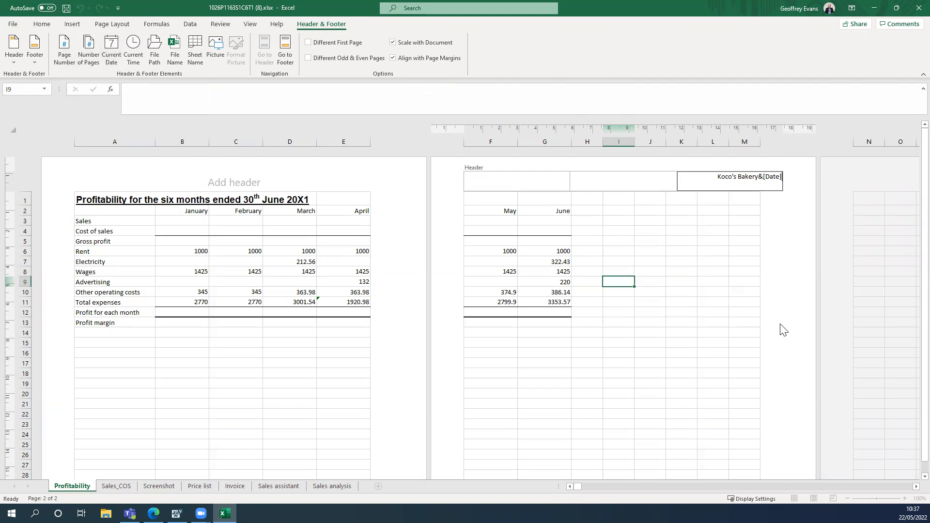
pyautogui.click(734, 242)
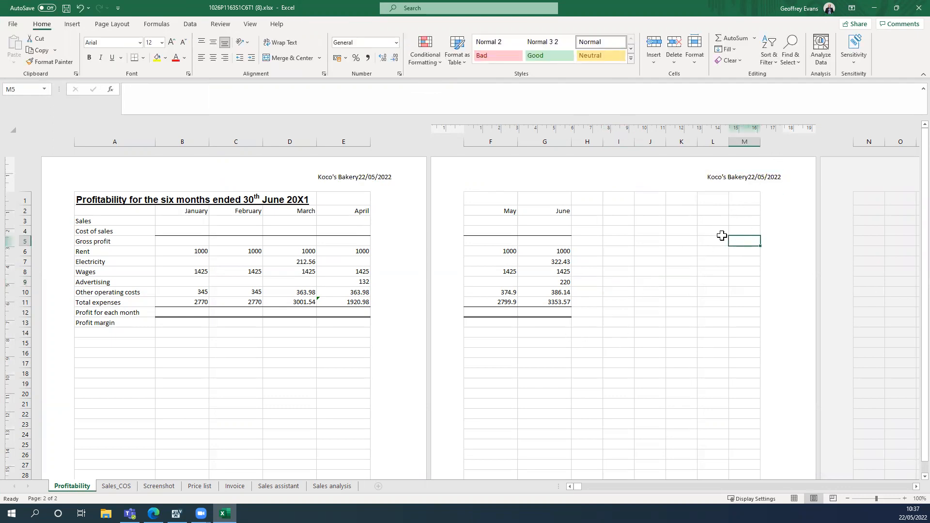
pyautogui.click(250, 25)
pyautogui.click(135, 49)
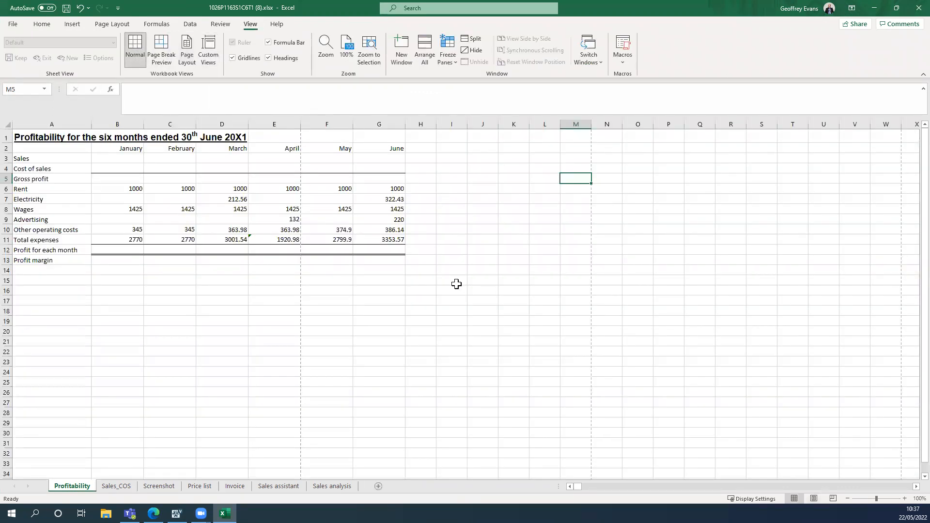
# Place the workbook beside the Surpass Viewer and highlight instruction (a) of Task 1 as done.
pyautogui.press('super+Left')
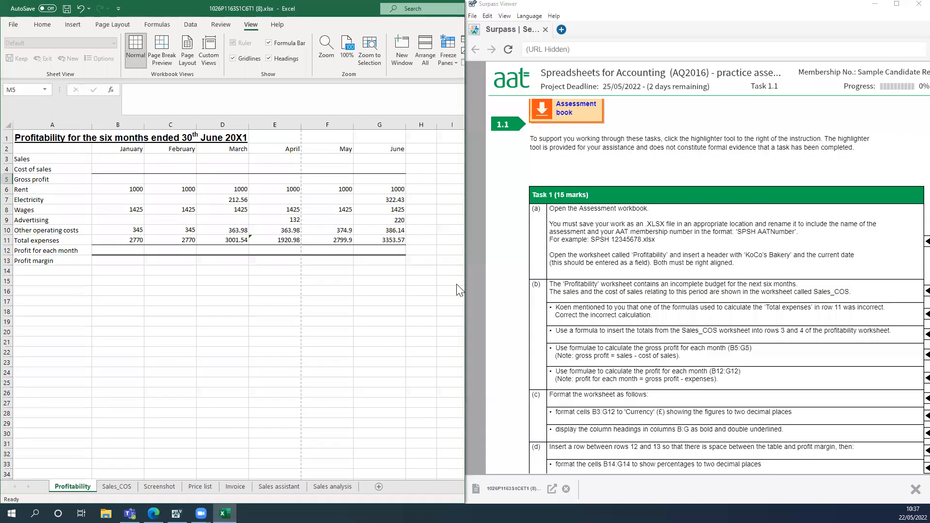
pyautogui.click(792, 119)
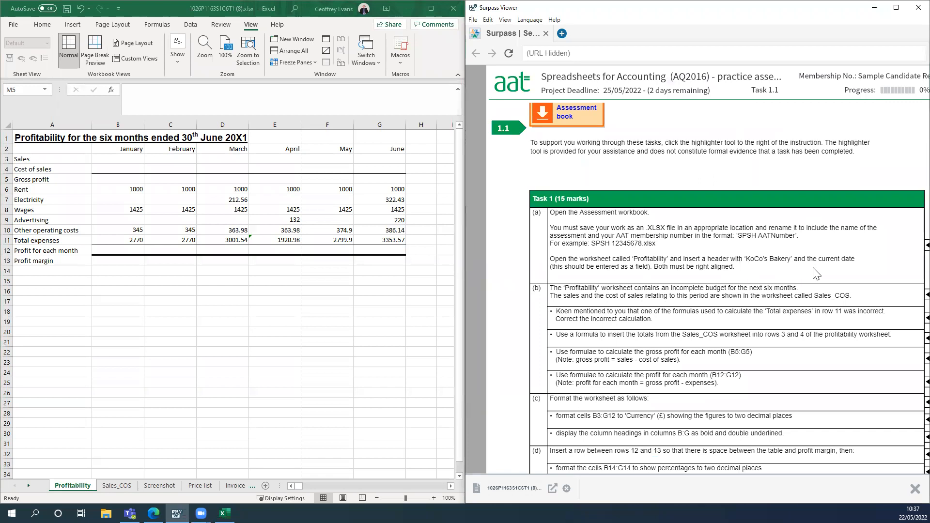
pyautogui.click(910, 249)
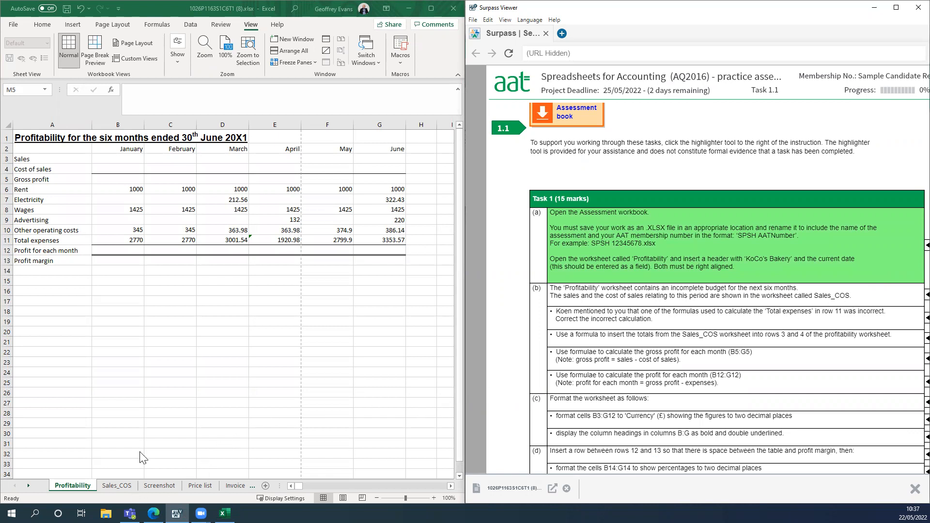
# Compare the January Sales and Cost of sales cells on Profitability with the January totals on the Sales_COS worksheet.
pyautogui.click(163, 372)
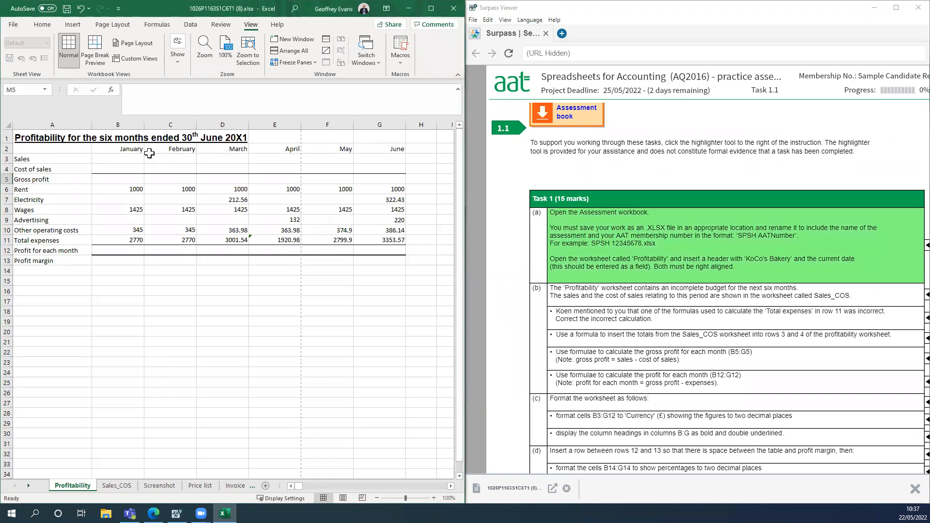
pyautogui.click(131, 159)
pyautogui.click(131, 170)
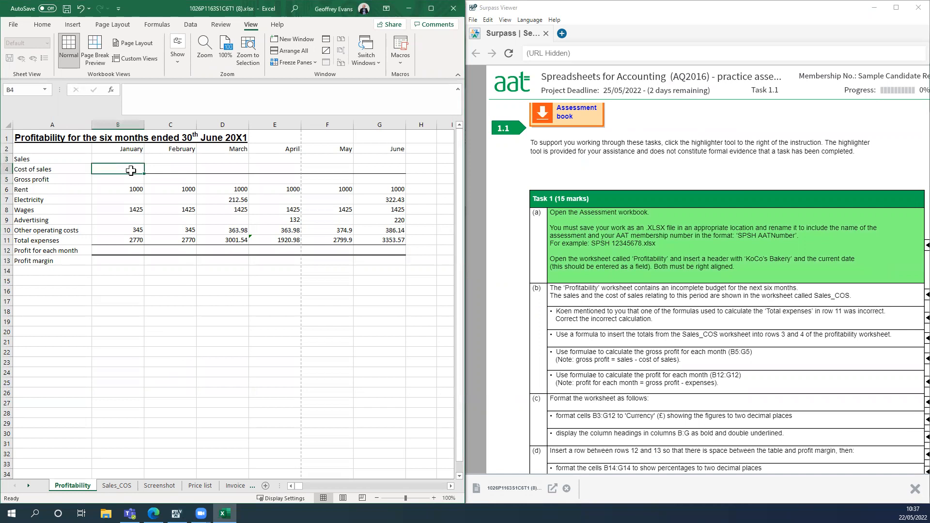
pyautogui.click(120, 486)
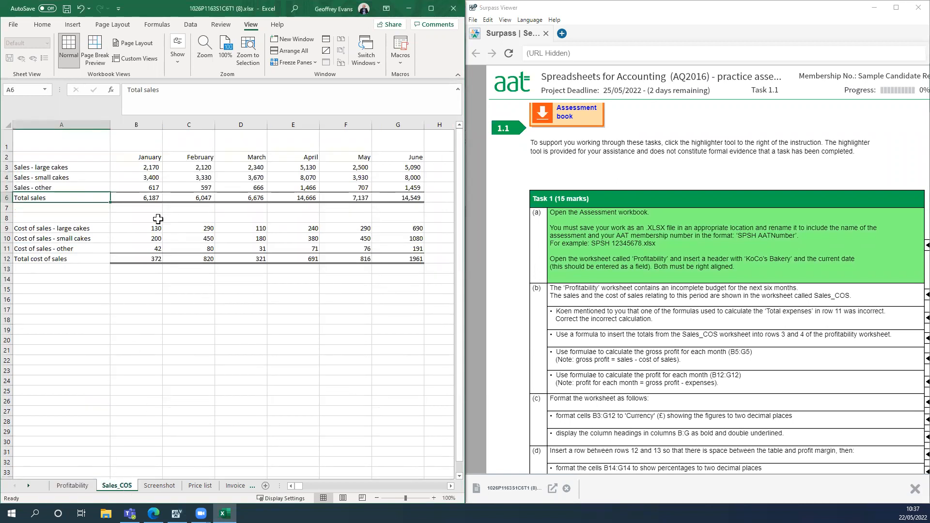
pyautogui.click(153, 199)
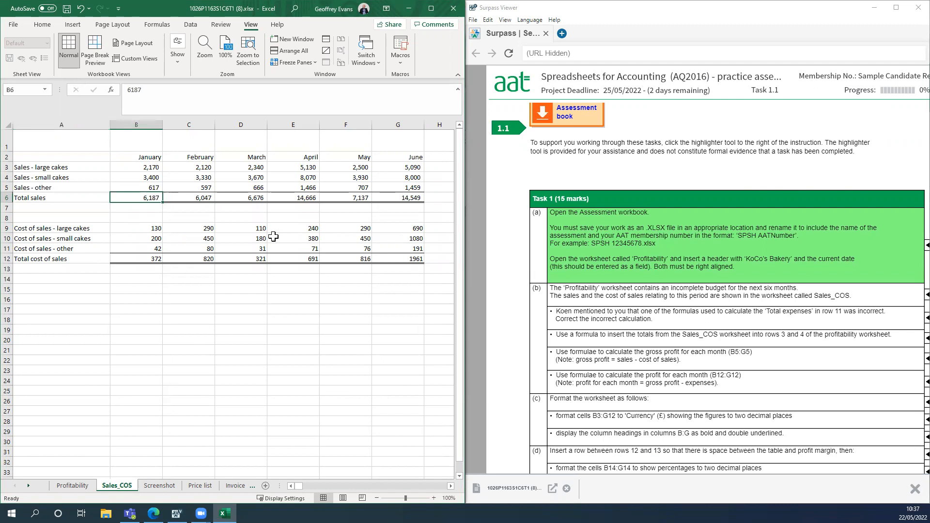
pyautogui.click(152, 261)
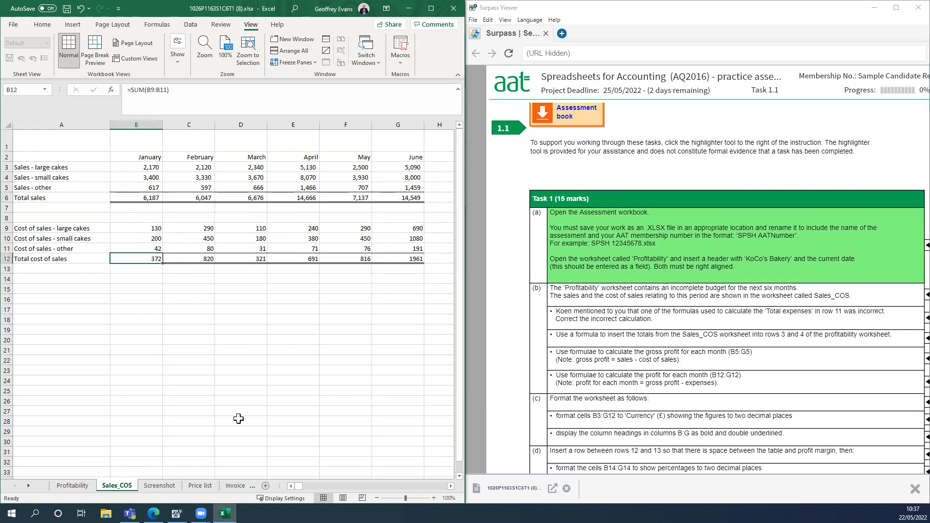
pyautogui.click(78, 486)
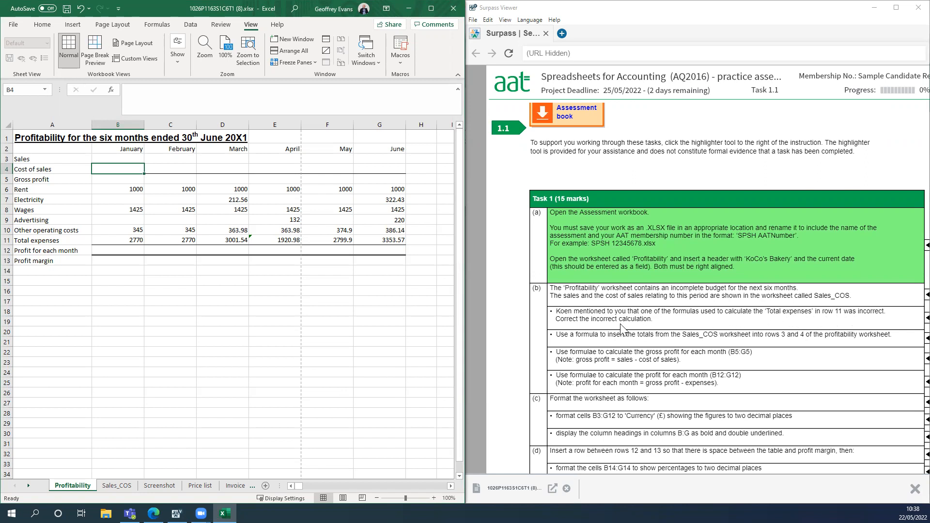
# Maximize the workbook and inspect the cell range summed by February's Total expenses formula in C11.
pyautogui.click(432, 10)
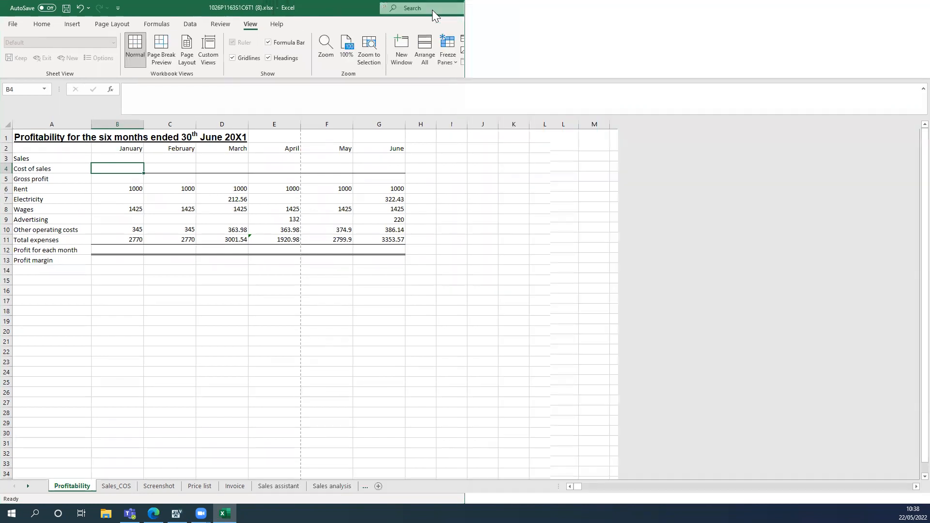
pyautogui.click(439, 322)
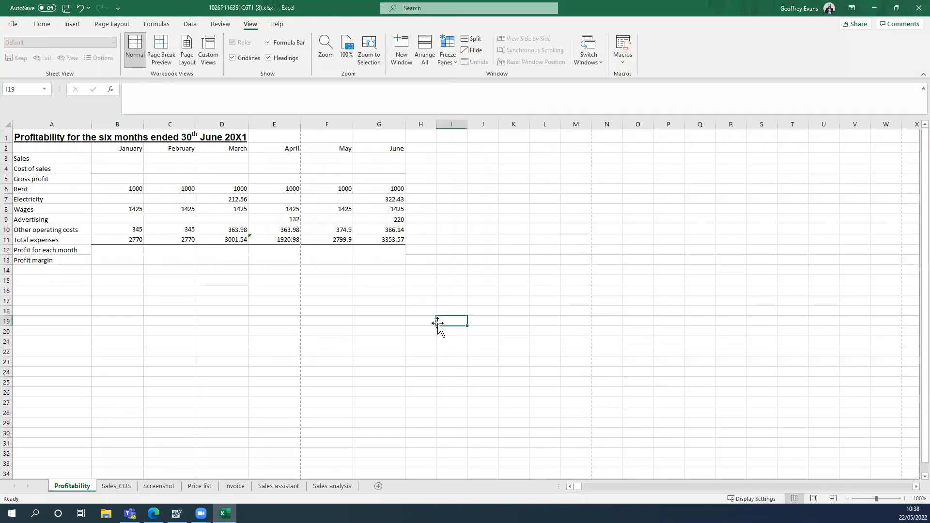
pyautogui.click(180, 239)
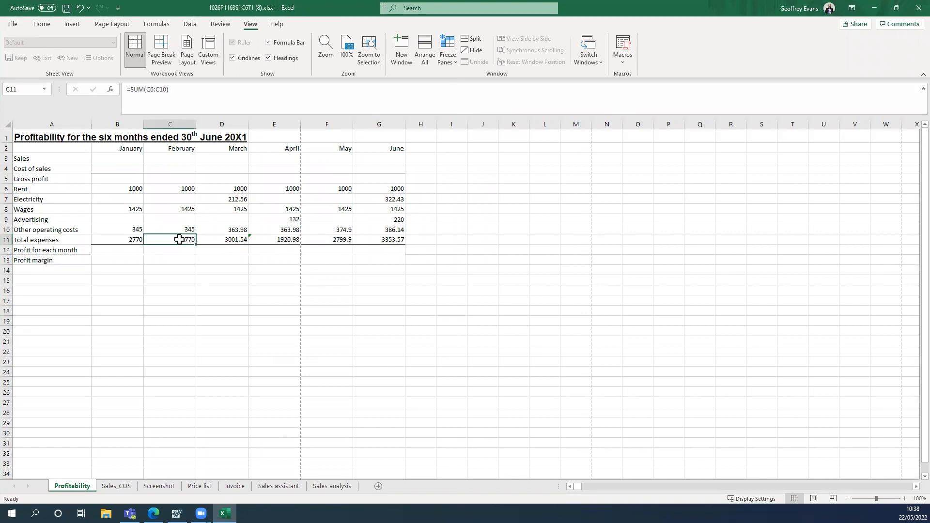
pyautogui.doubleClick(179, 240)
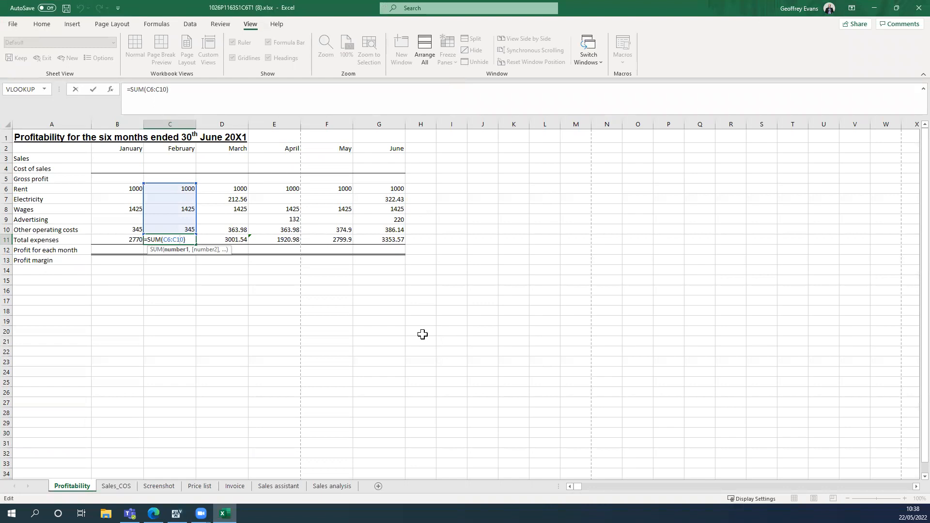
pyautogui.press('Escape')
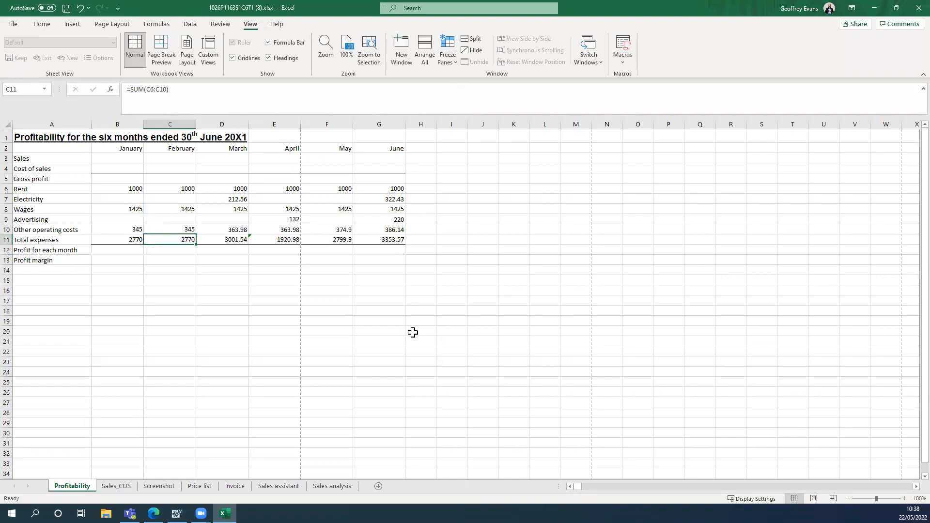
# Correct April's Total expenses formula in E11 to sum from Rent through Other operating costs, then place the workbook beside the task instructions.
pyautogui.click(285, 239)
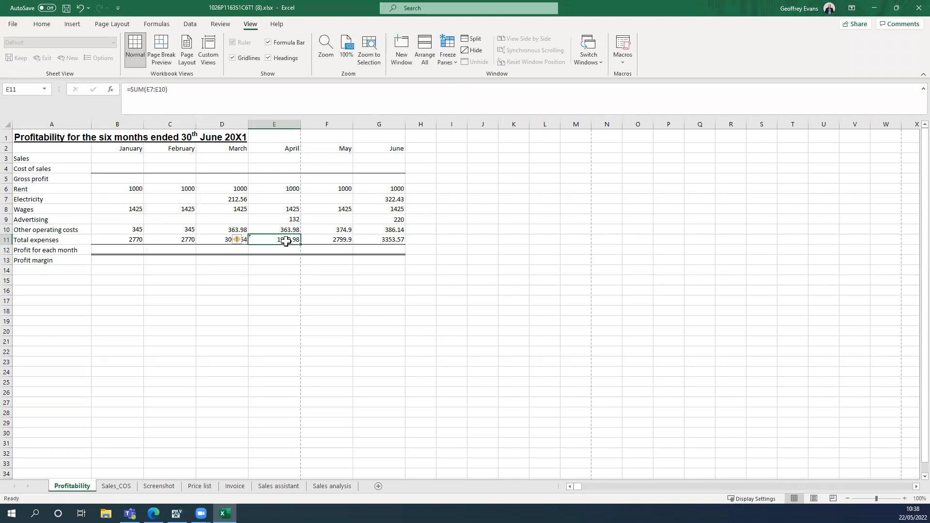
pyautogui.click(636, 303)
pyautogui.click(289, 238)
pyautogui.doubleClick(289, 238)
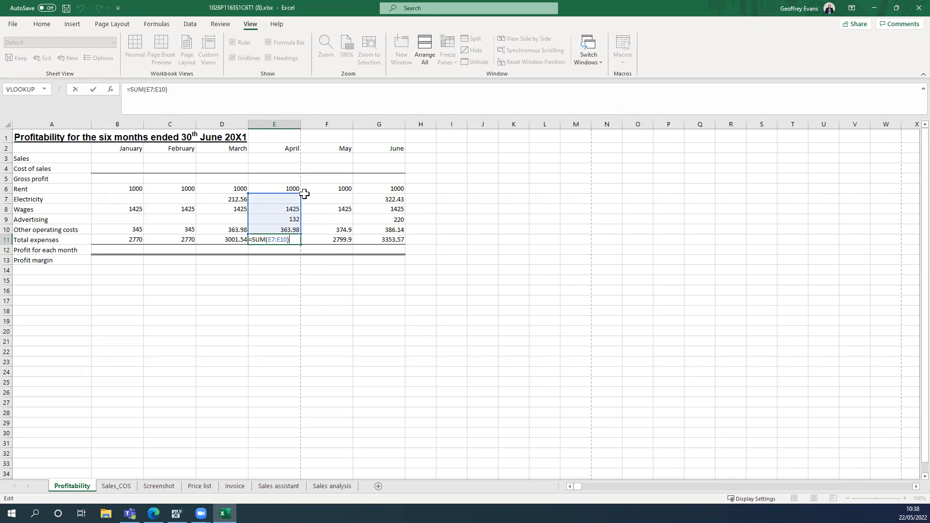
pyautogui.moveTo(301, 190); pyautogui.dragTo(315, 194)
pyautogui.press('Return')
pyautogui.moveTo(502, 361); pyautogui.dragTo(483, 363)
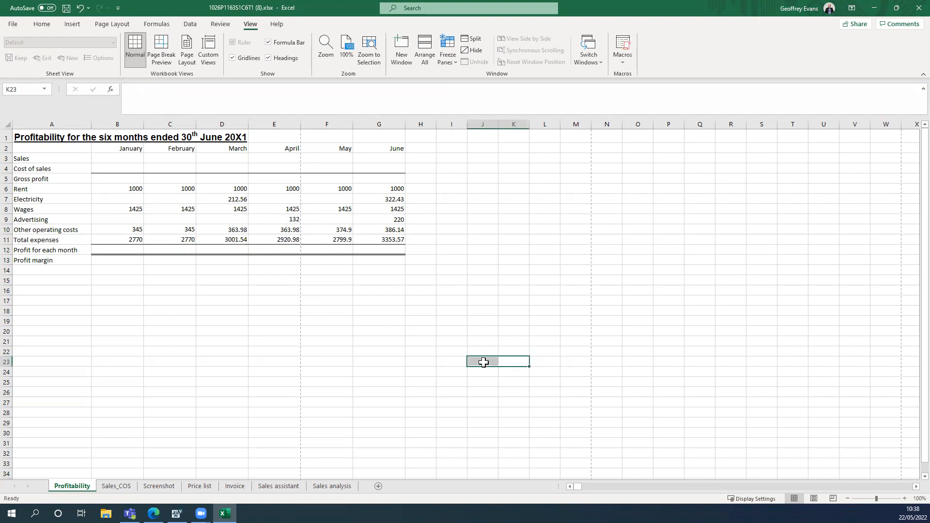
pyautogui.press('super+Left')
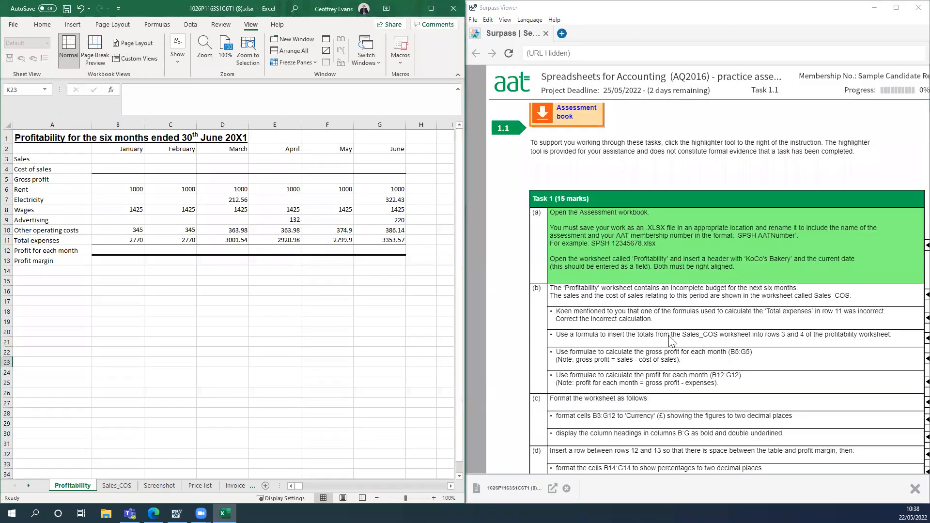
# Highlight the instruction on correcting the Total expenses formula as done, and maximize the workbook.
pyautogui.click(911, 317)
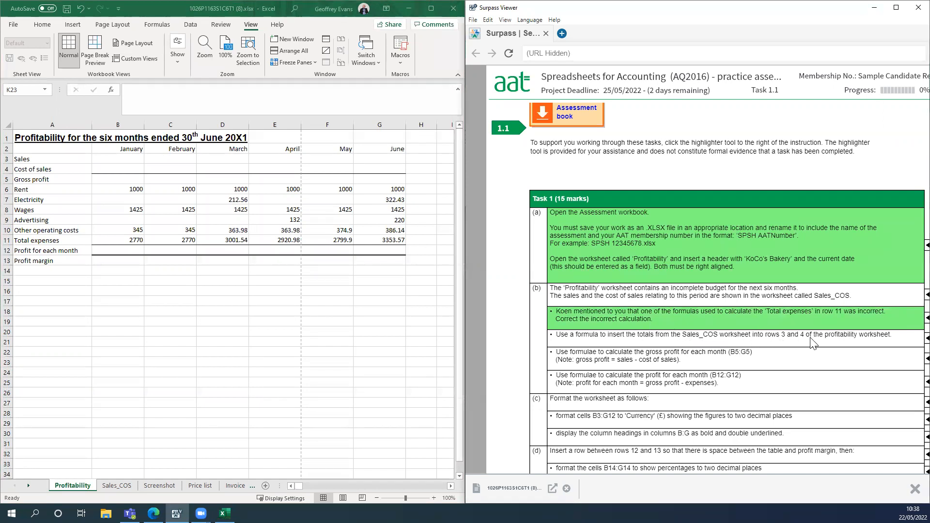
pyautogui.click(432, 10)
pyautogui.click(340, 351)
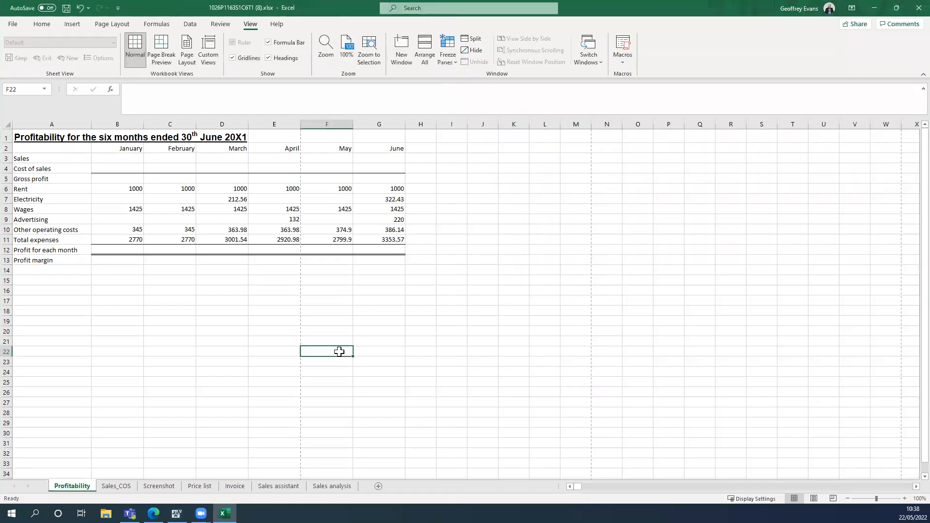
# Link January's Sales in B3 of Profitability to the January Total sales in B6 of the Sales_COS worksheet.
pyautogui.click(120, 160)
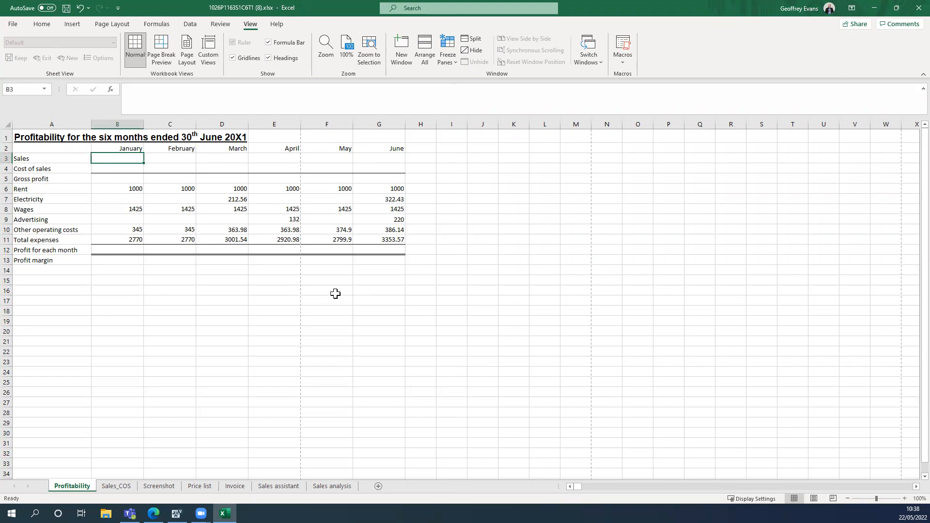
pyautogui.write('=')
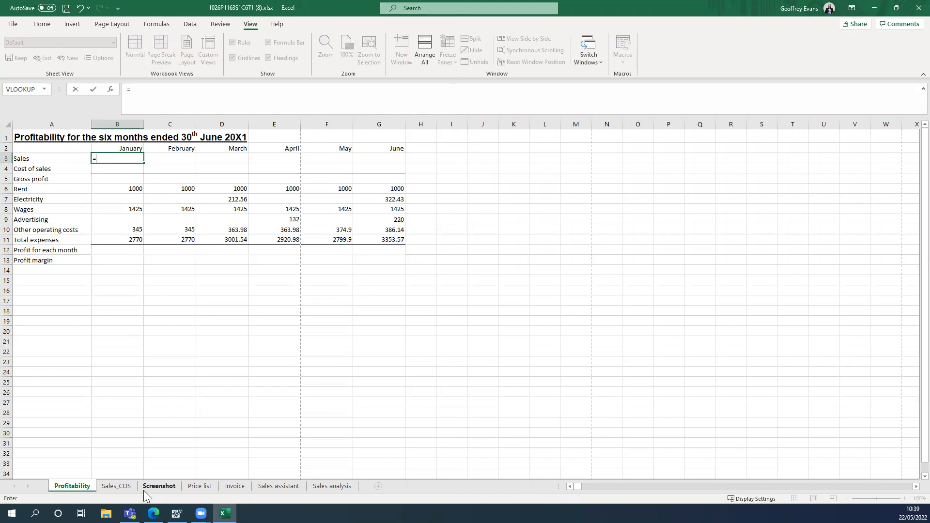
pyautogui.click(120, 490)
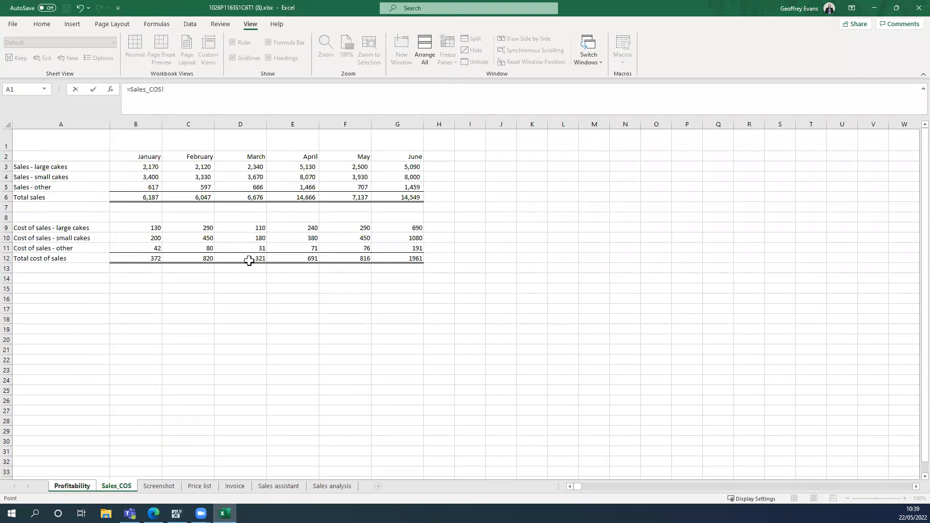
pyautogui.click(138, 197)
pyautogui.press('Return')
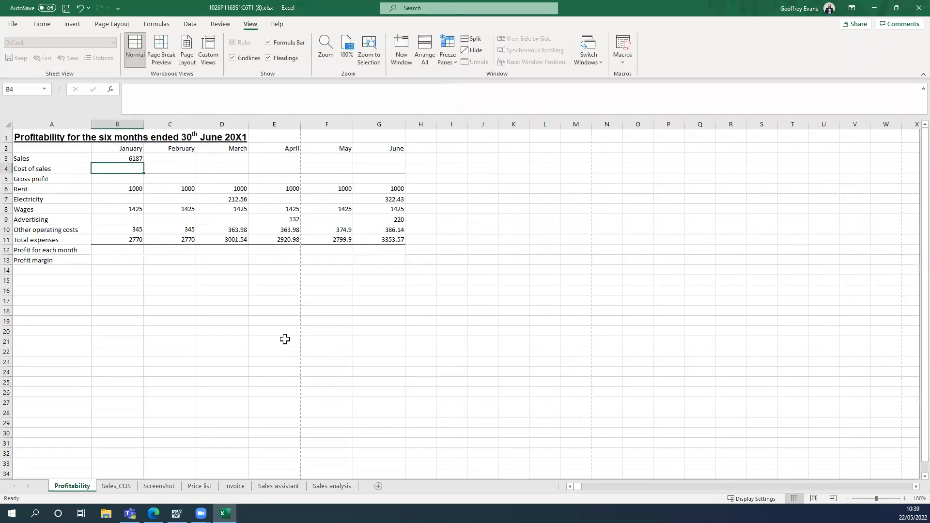
# Fill the January Sales formula across to June in G3 and check the June link against the Sales_COS worksheet.
pyautogui.click(132, 159)
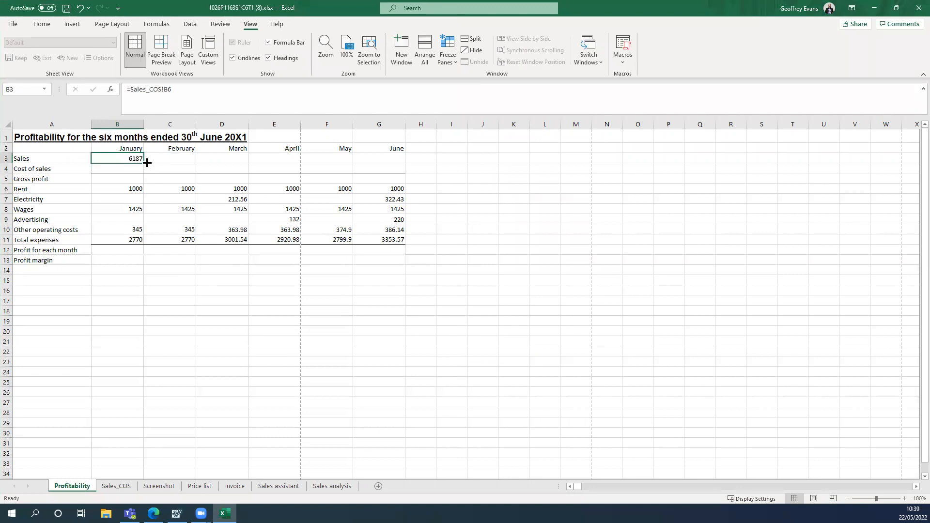
pyautogui.moveTo(144, 164); pyautogui.dragTo(387, 166)
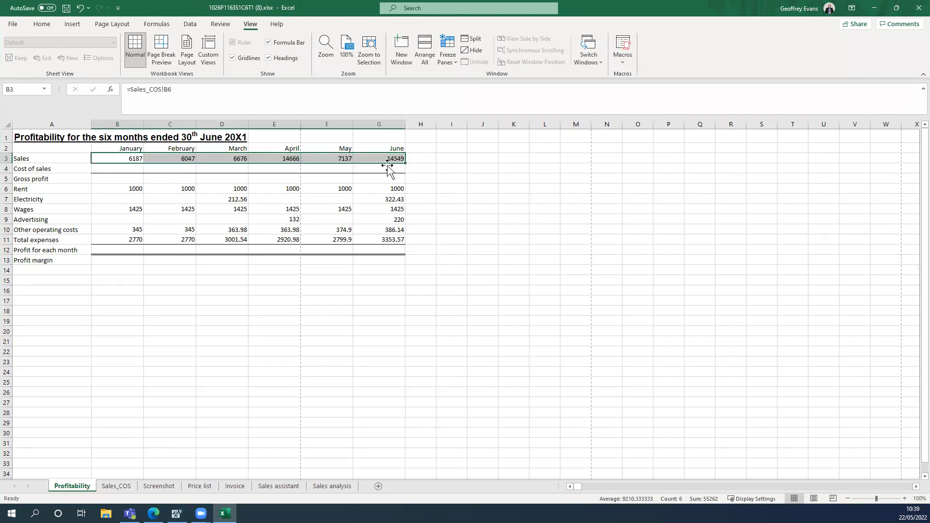
pyautogui.click(498, 243)
pyautogui.click(369, 159)
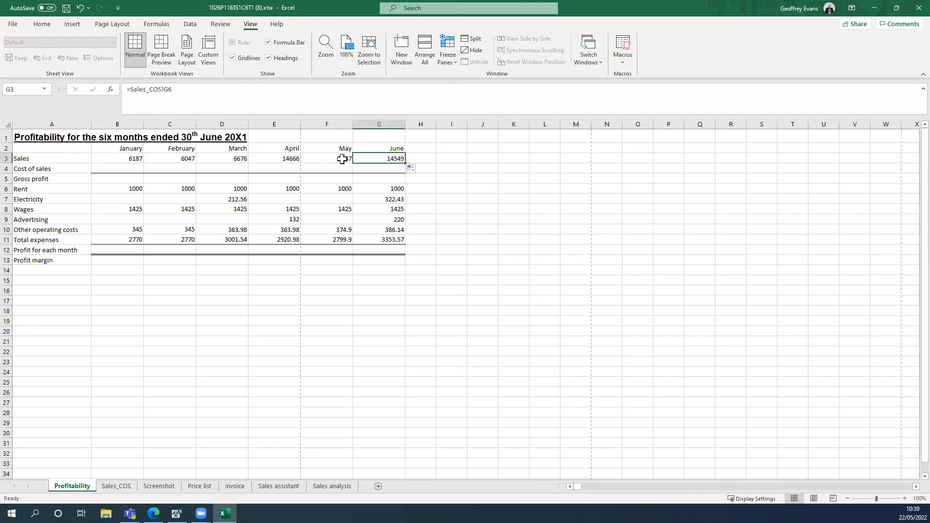
pyautogui.click(116, 486)
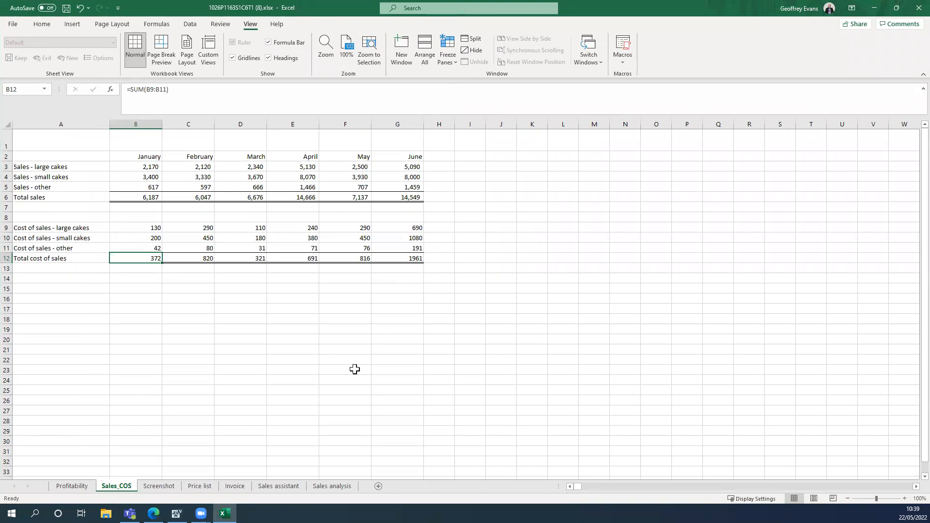
pyautogui.click(80, 488)
pyautogui.click(322, 402)
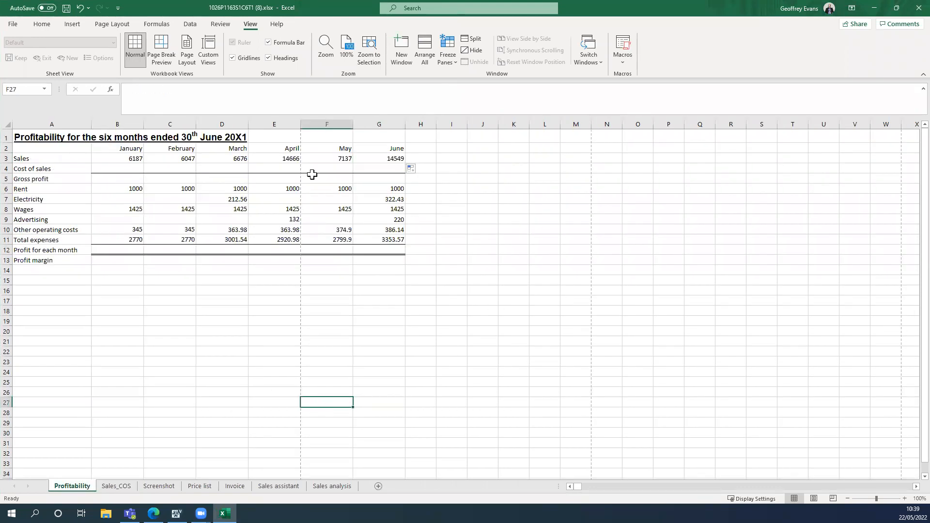
# Link January's Cost of sales in B4 of Profitability to the January Total cost of sales in B12 of Sales_COS.
pyautogui.click(131, 170)
pyautogui.write('=')
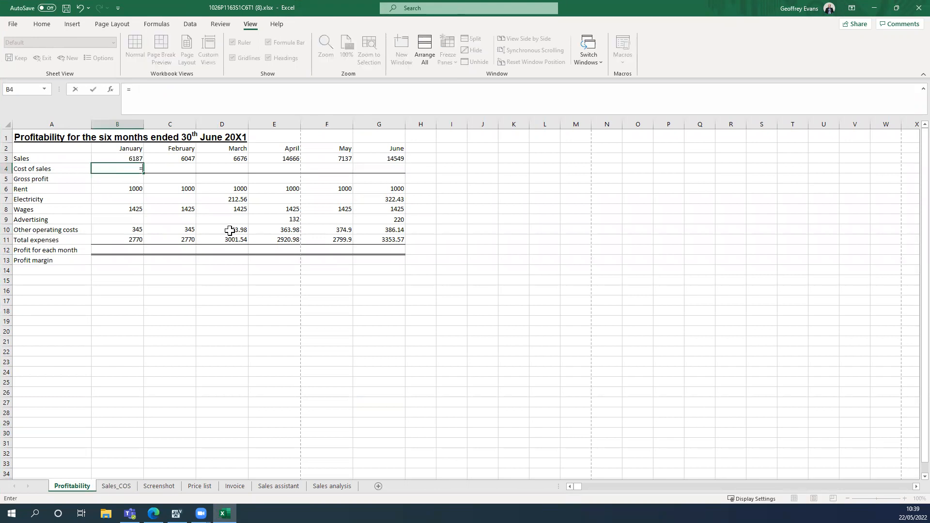
pyautogui.click(116, 489)
pyautogui.click(141, 261)
pyautogui.press('Return')
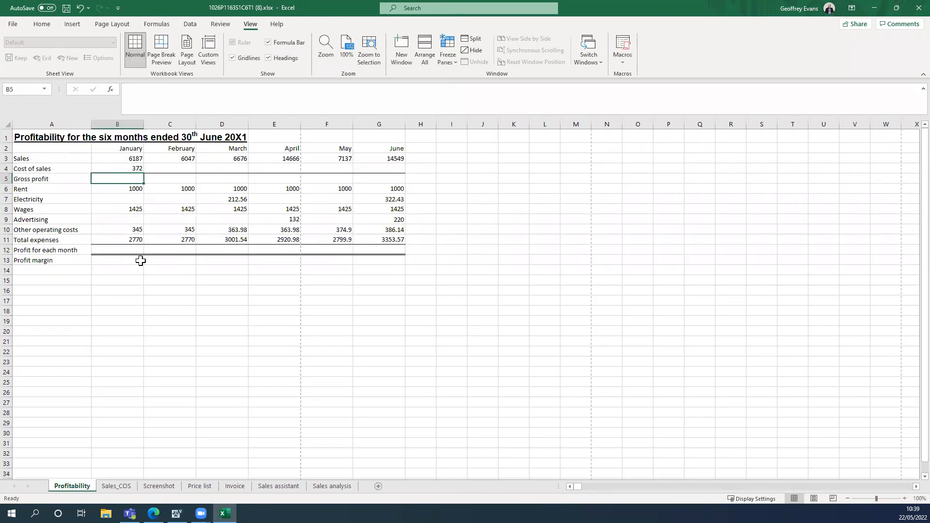
# Fill the January Cost of sales formula in B4 across to June in G4.
pyautogui.click(134, 167)
pyautogui.moveTo(146, 174); pyautogui.dragTo(407, 179)
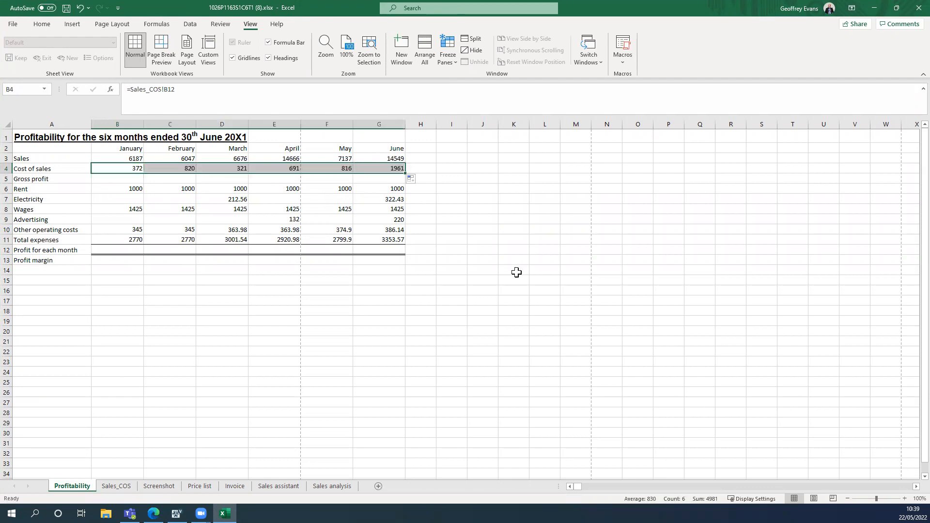
pyautogui.click(516, 272)
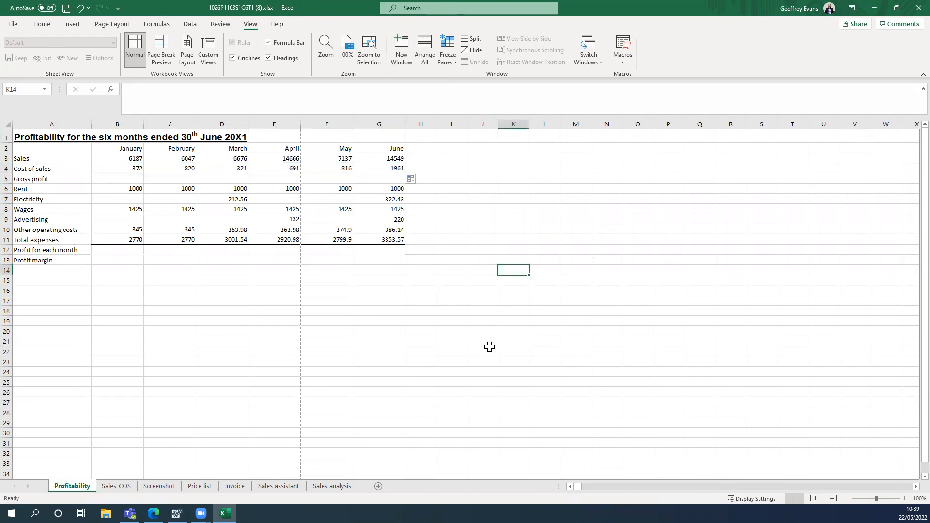
# Place the workbook beside the task instructions and highlight only the instruction on inserting the Sales_COS totals as done.
pyautogui.press('super+Left')
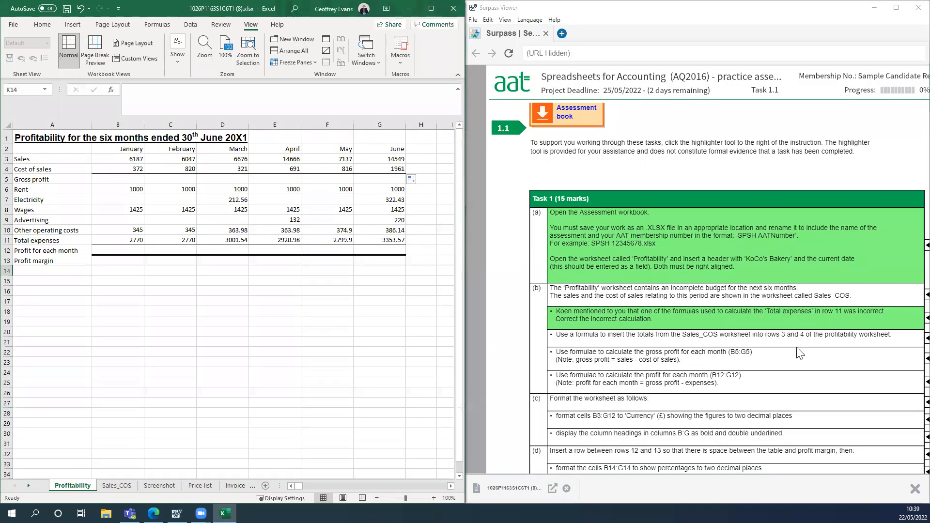
pyautogui.click(912, 343)
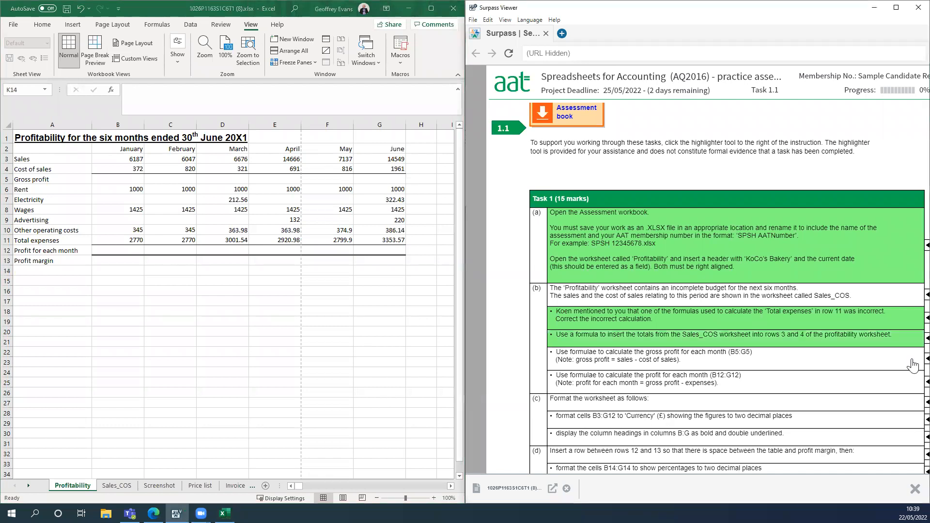
pyautogui.click(913, 362)
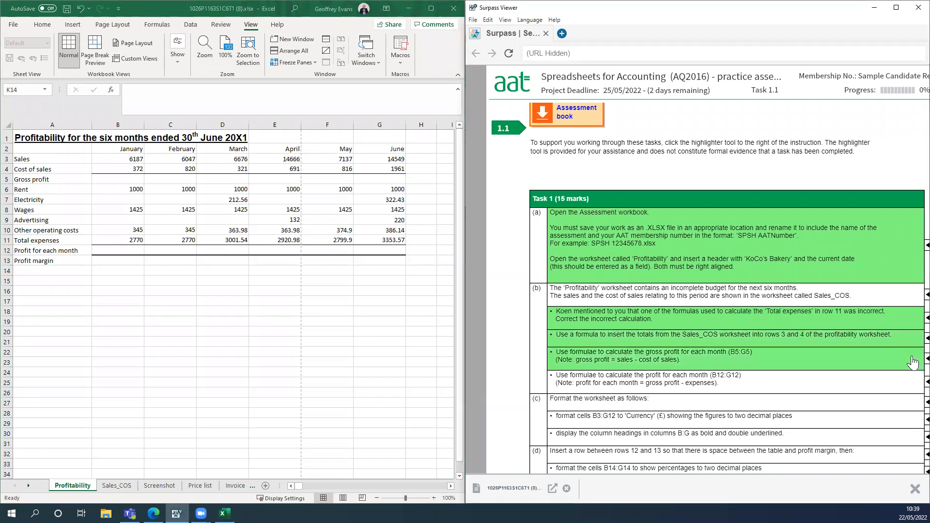
pyautogui.click(913, 362)
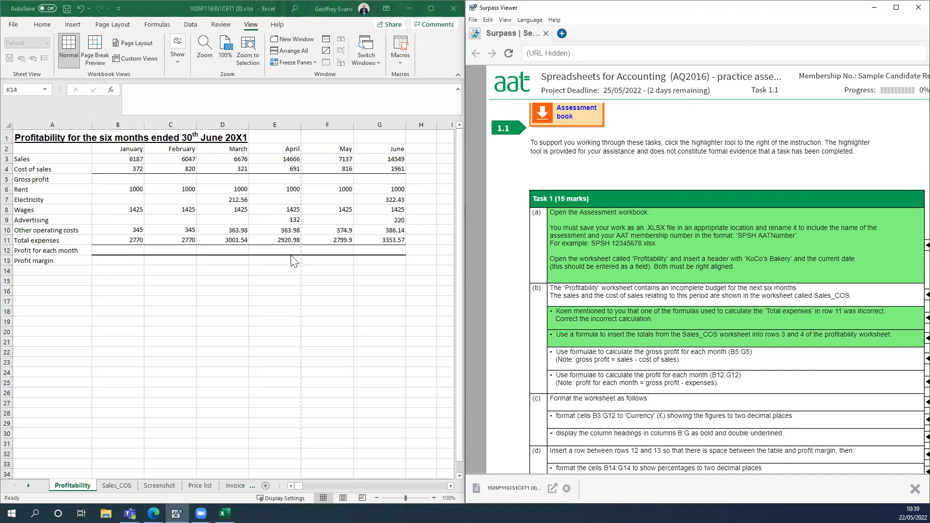
pyautogui.click(130, 179)
pyautogui.write('=')
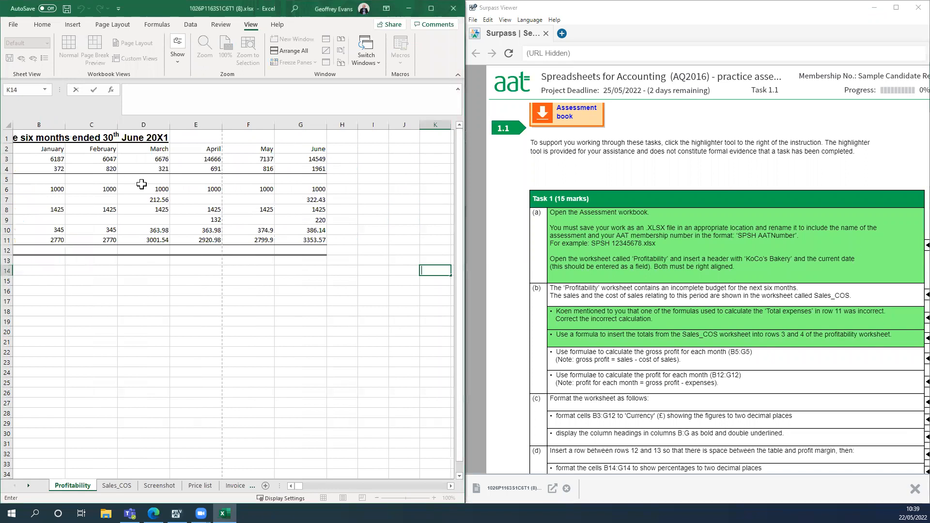
pyautogui.click(290, 485)
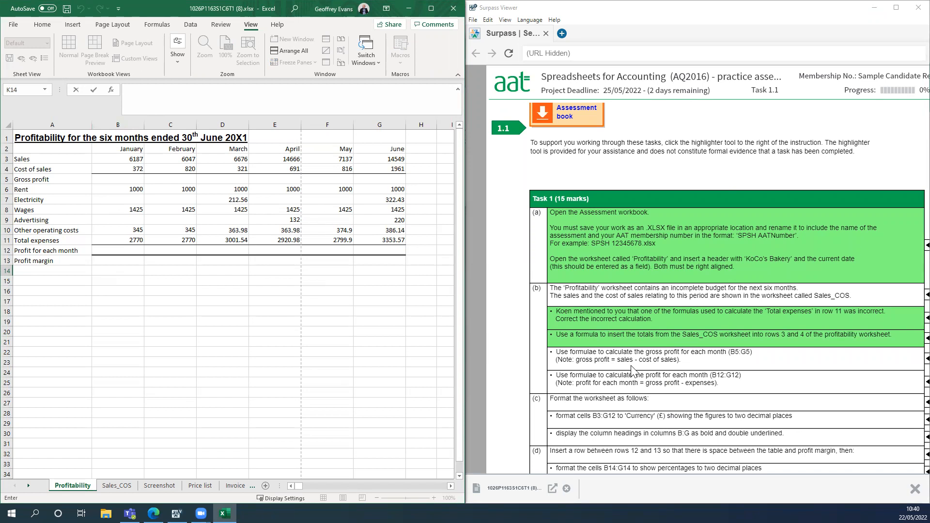
# Calculate January's Gross profit in B5 as Sales minus Cost of sales with the formula =B3-B4.
pyautogui.click(125, 182)
pyautogui.write('=')
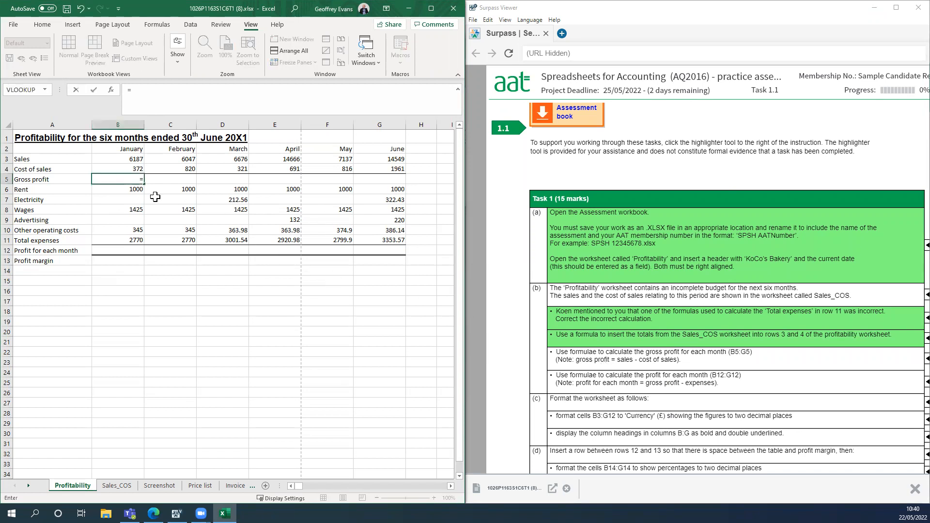
pyautogui.click(115, 158)
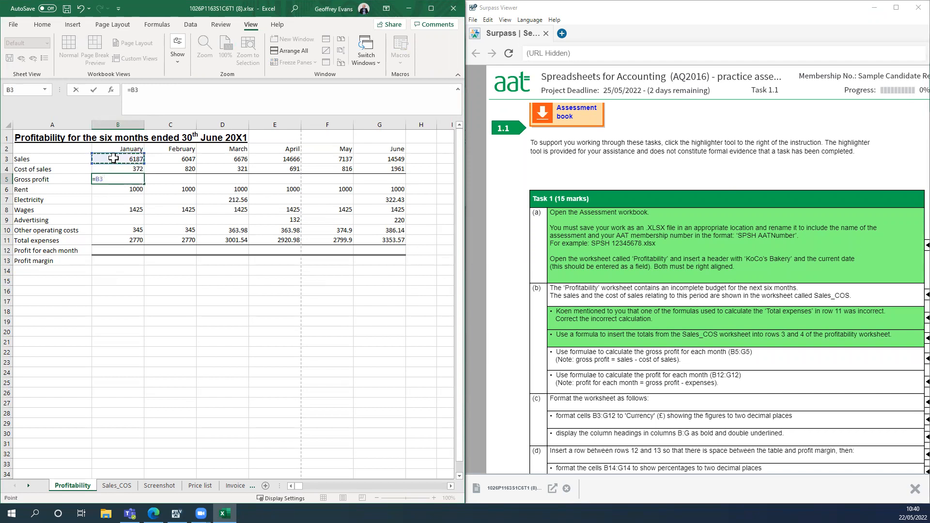
pyautogui.write('-')
pyautogui.click(122, 168)
pyautogui.press('Return')
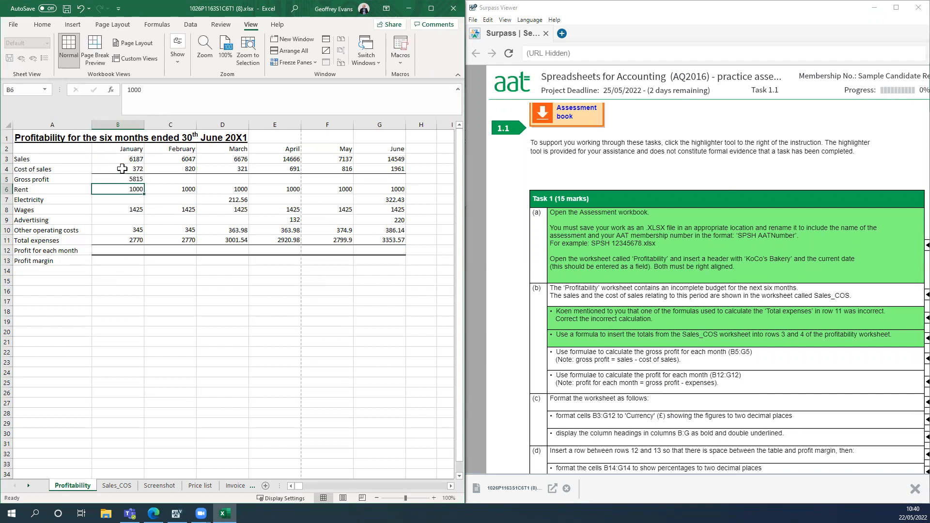
# Fill the Gross profit formula from B5 across to G5 and highlight the gross profit instruction as done.
pyautogui.click(127, 179)
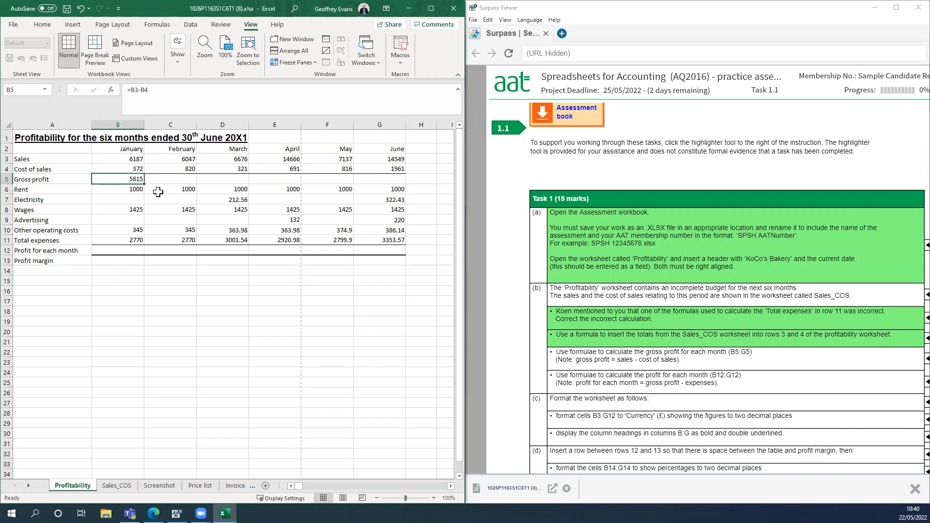
pyautogui.moveTo(146, 185); pyautogui.dragTo(387, 195)
pyautogui.click(138, 313)
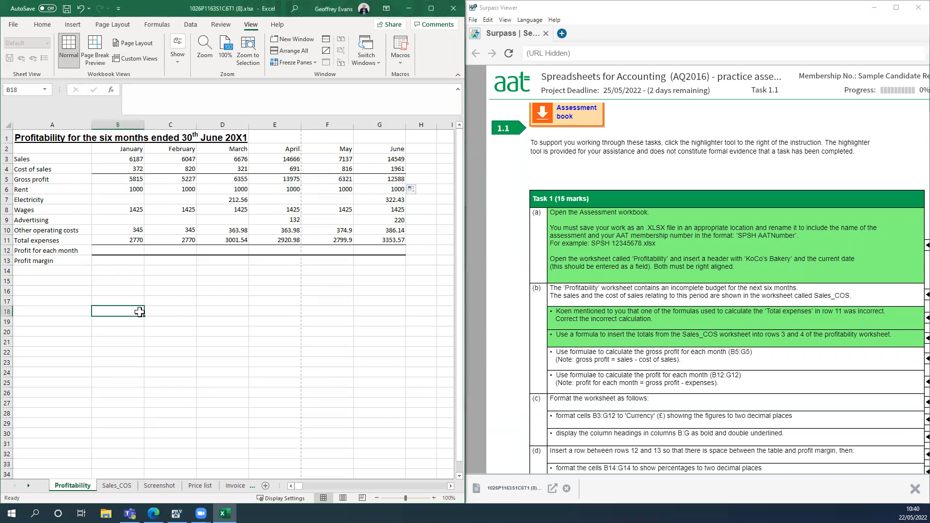
pyautogui.click(911, 359)
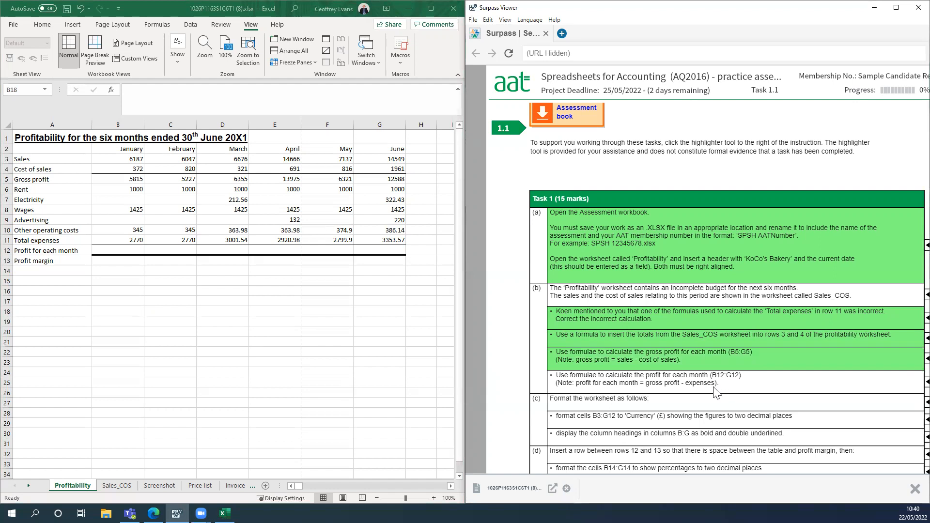
# Calculate January's Profit for each month in B12 as Gross profit minus Total expenses with the formula =B5-B11.
pyautogui.click(109, 255)
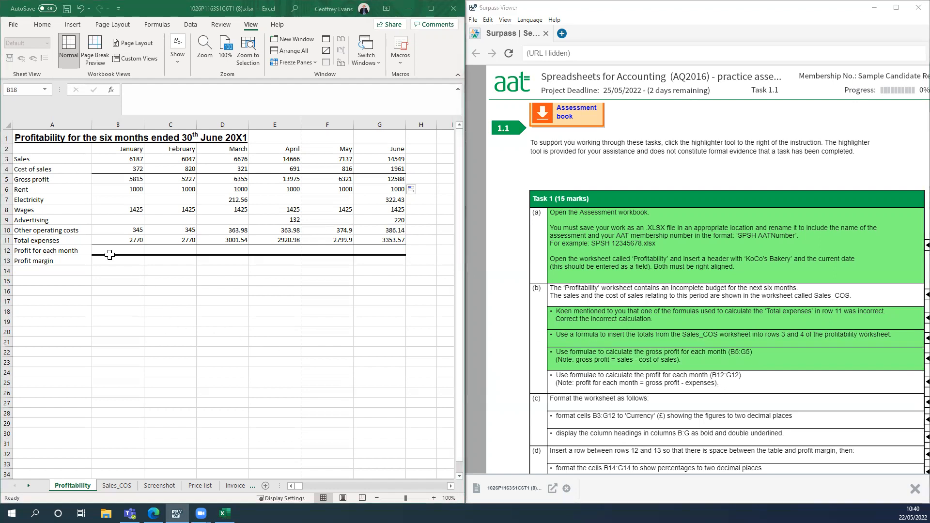
pyautogui.click(109, 252)
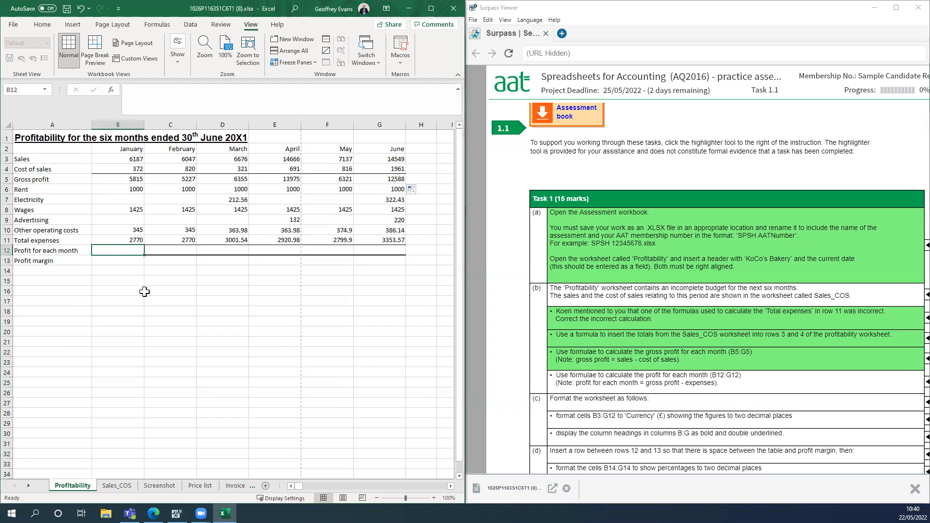
pyautogui.write('=')
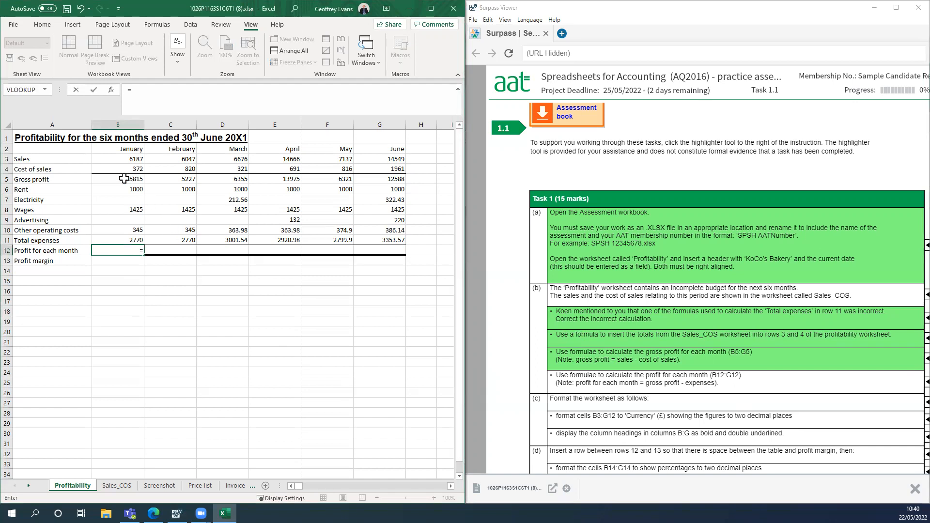
pyautogui.click(122, 178)
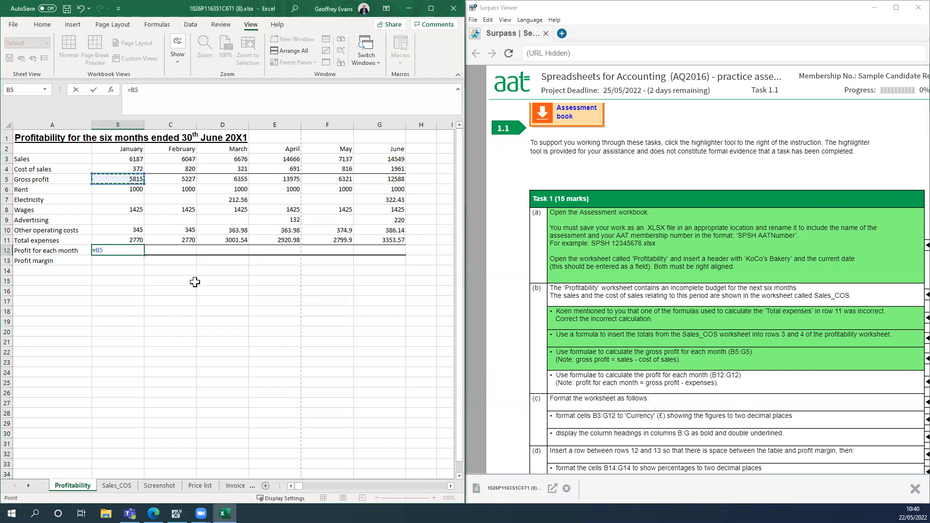
pyautogui.click(119, 237)
pyautogui.press('Return')
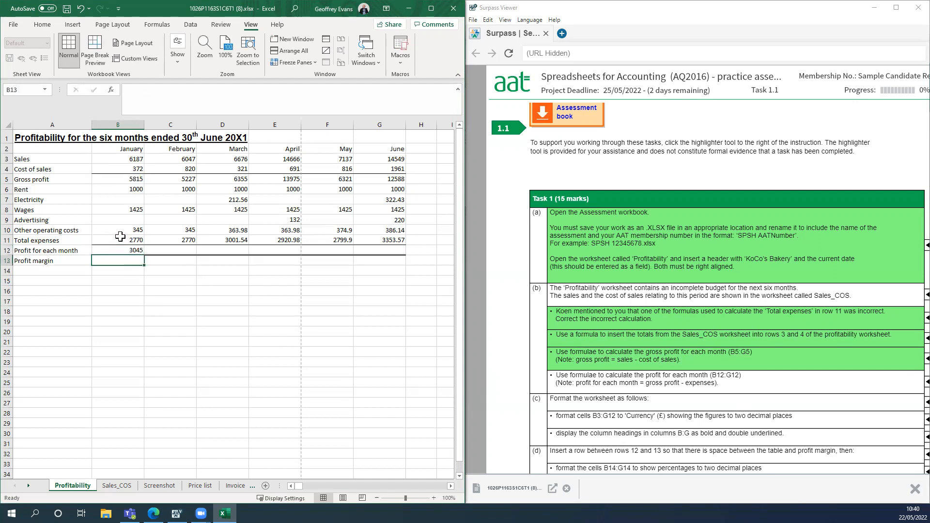
# Fill the Profit for each month formula from B12 across to G12 and highlight the monthly profit instruction as done.
pyautogui.click(113, 248)
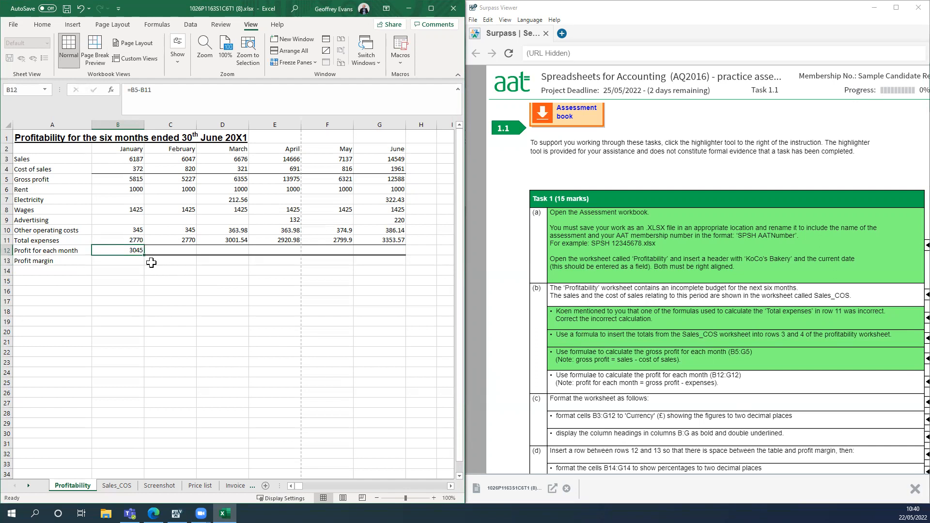
pyautogui.moveTo(145, 257); pyautogui.dragTo(392, 268)
pyautogui.click(341, 315)
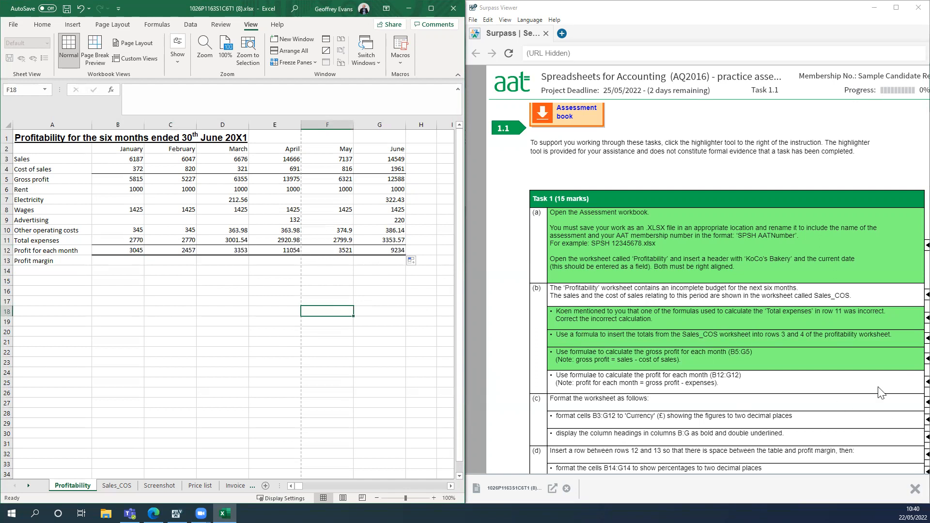
pyautogui.click(912, 386)
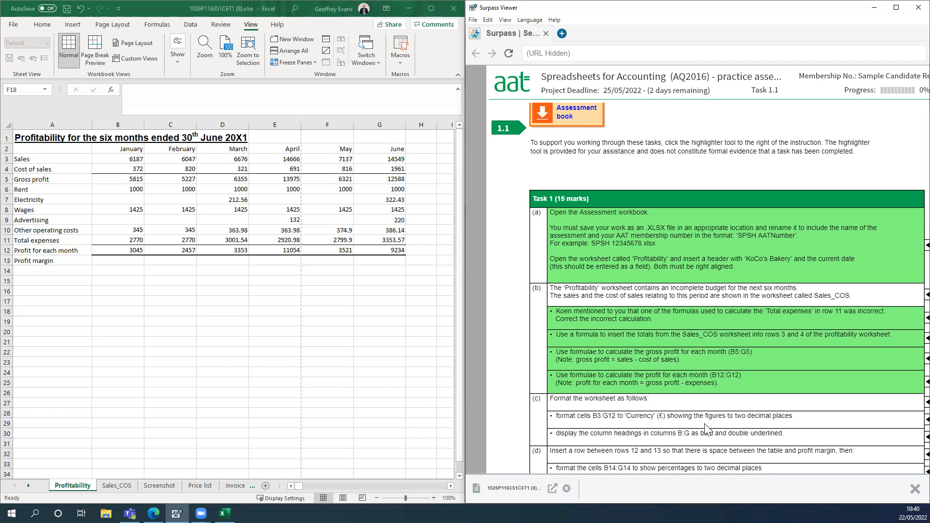
# Format cells B3:G12 on the Profitability worksheet as Currency with two decimal places and no symbol.
pyautogui.click(277, 378)
pyautogui.click(110, 161)
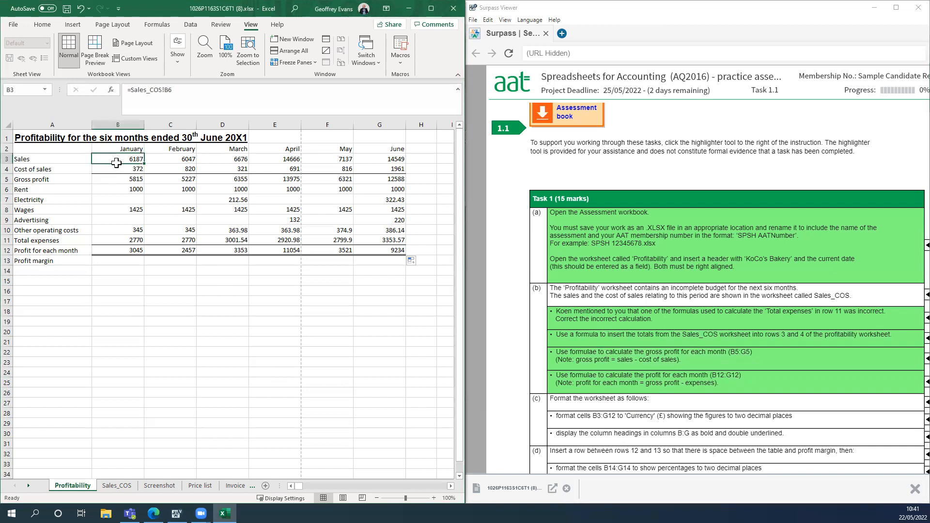
pyautogui.moveTo(116, 165); pyautogui.dragTo(367, 253)
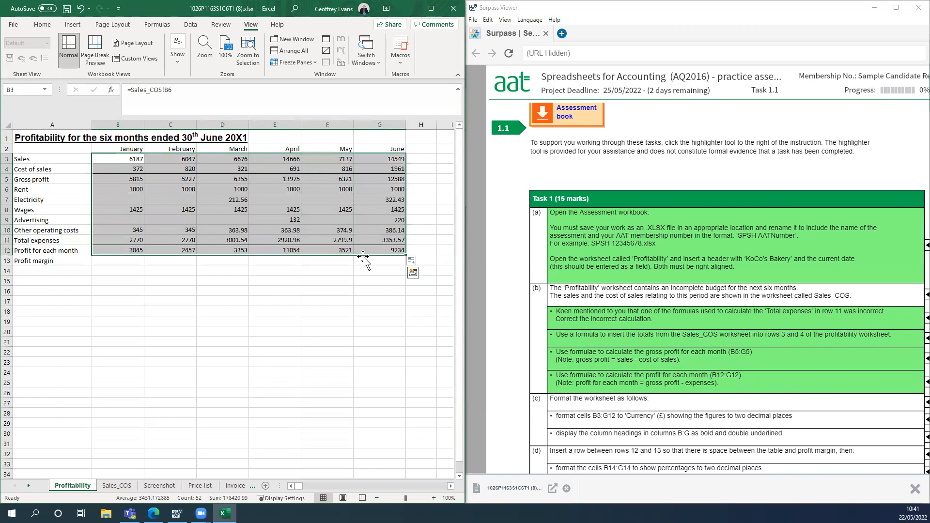
pyautogui.rightClick(268, 210)
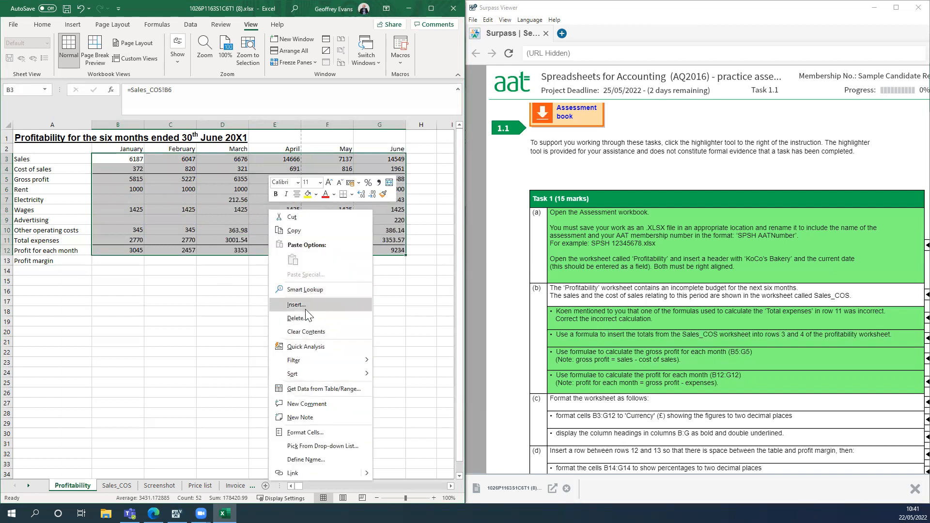
pyautogui.click(297, 431)
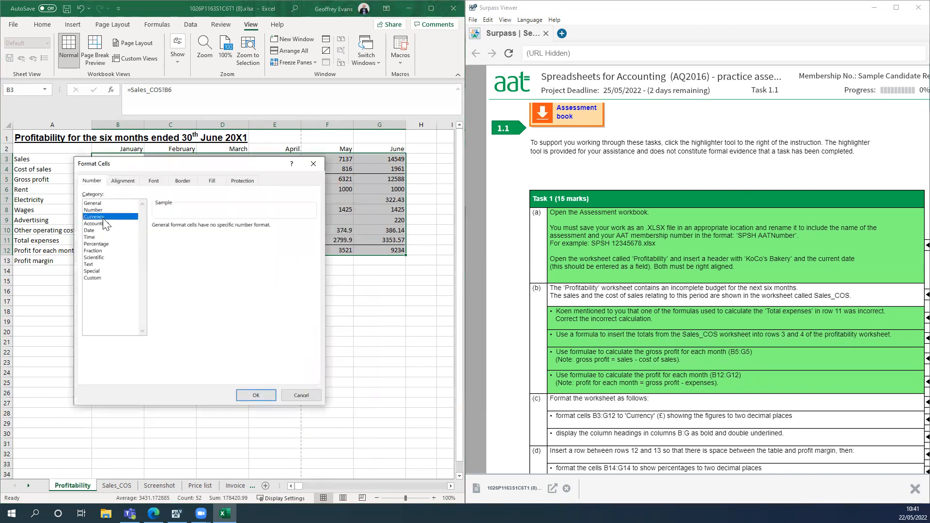
pyautogui.click(103, 217)
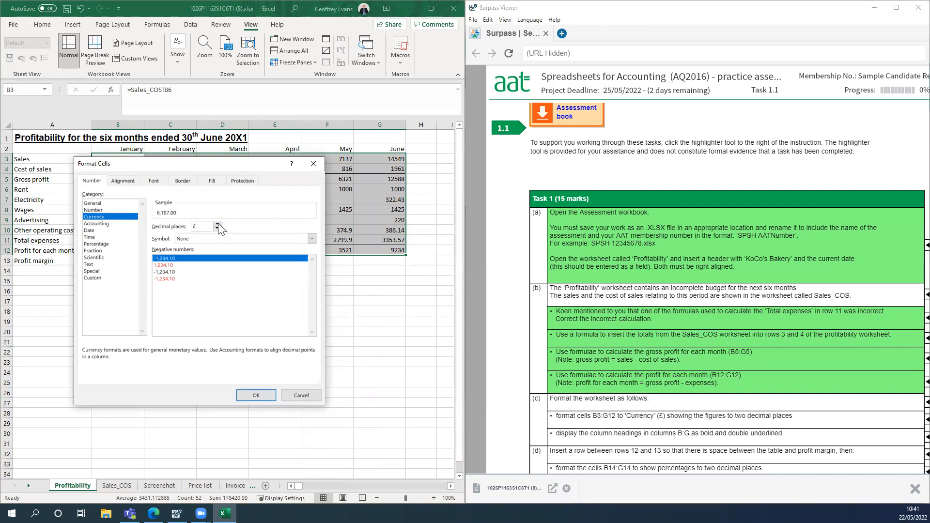
pyautogui.click(256, 395)
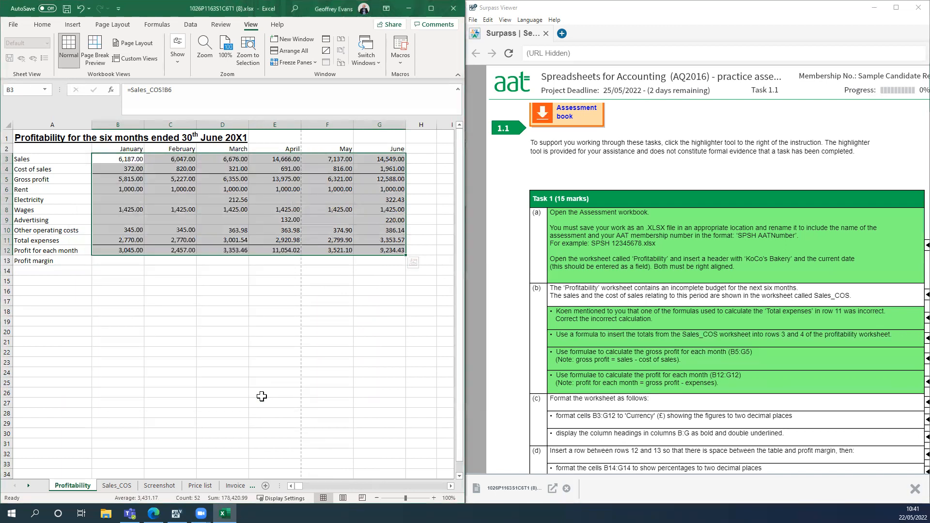
# Apply the £ currency symbol to B3:G12 and highlight the format heading and currency instruction in part (c) as done.
pyautogui.rightClick(172, 196)
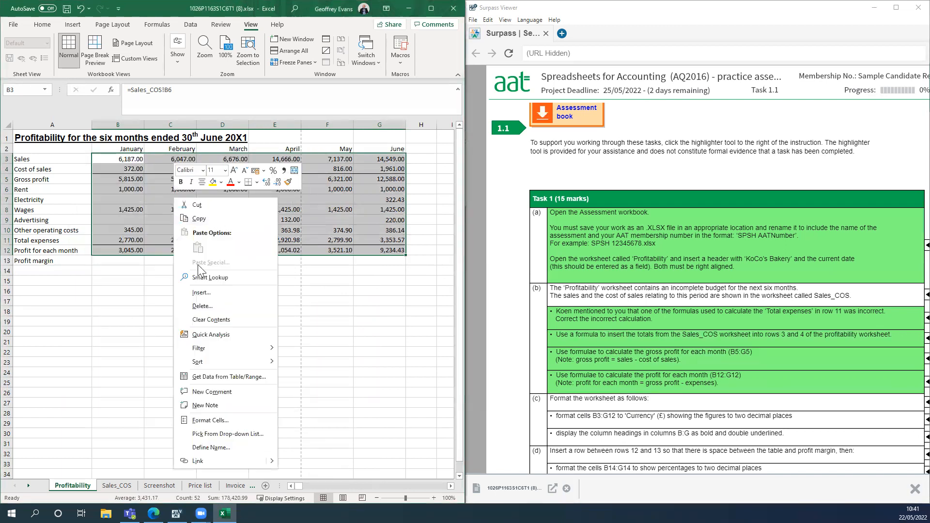
pyautogui.click(211, 419)
pyautogui.click(37, 209)
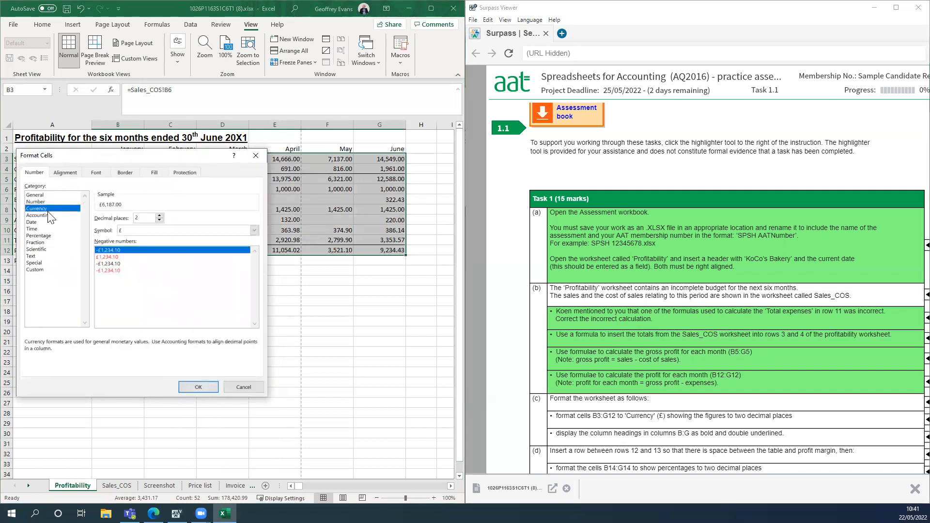
pyautogui.click(198, 388)
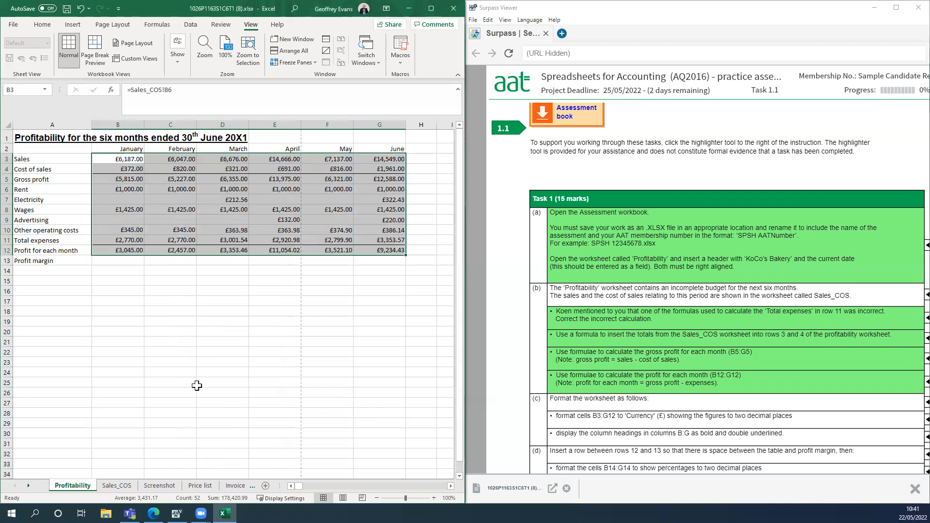
pyautogui.click(216, 375)
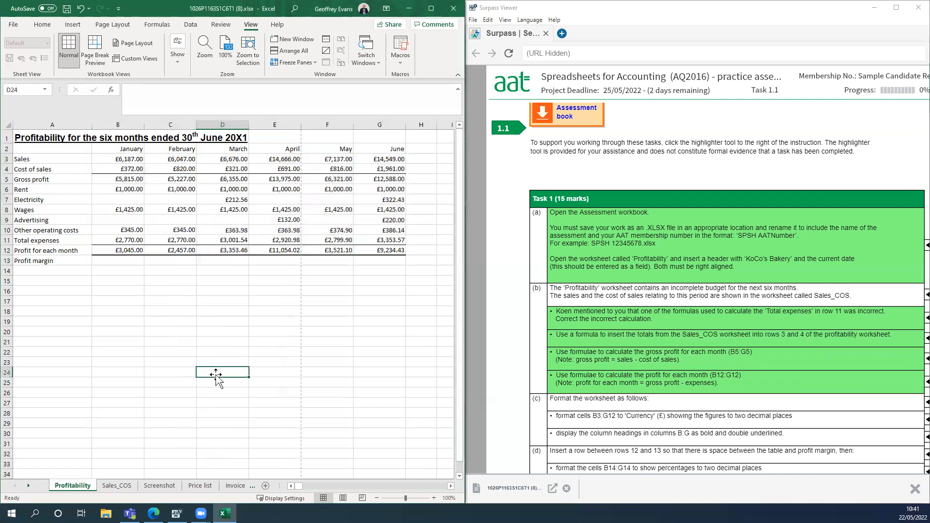
pyautogui.click(909, 408)
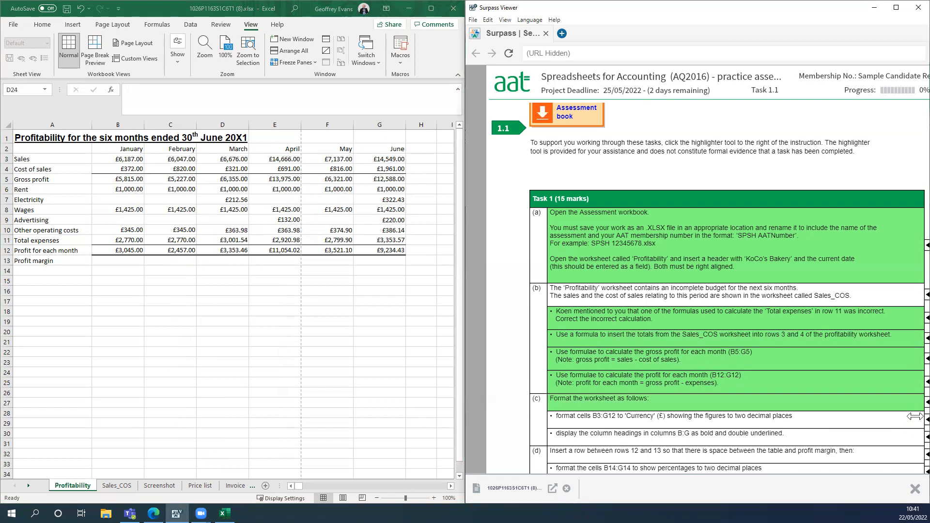
pyautogui.click(912, 422)
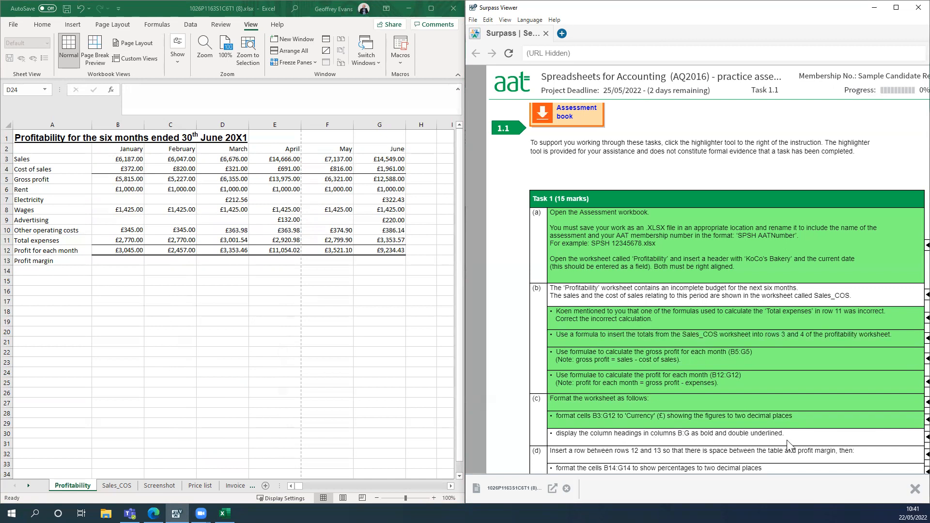
# Make the month headings in B2:G2 bold and give them a bottom double border.
pyautogui.click(191, 357)
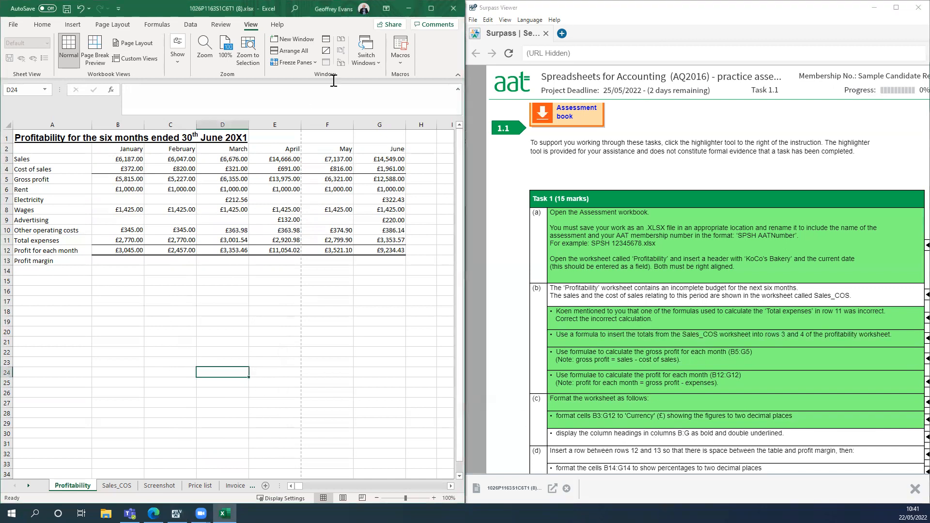
pyautogui.click(431, 9)
pyautogui.click(159, 309)
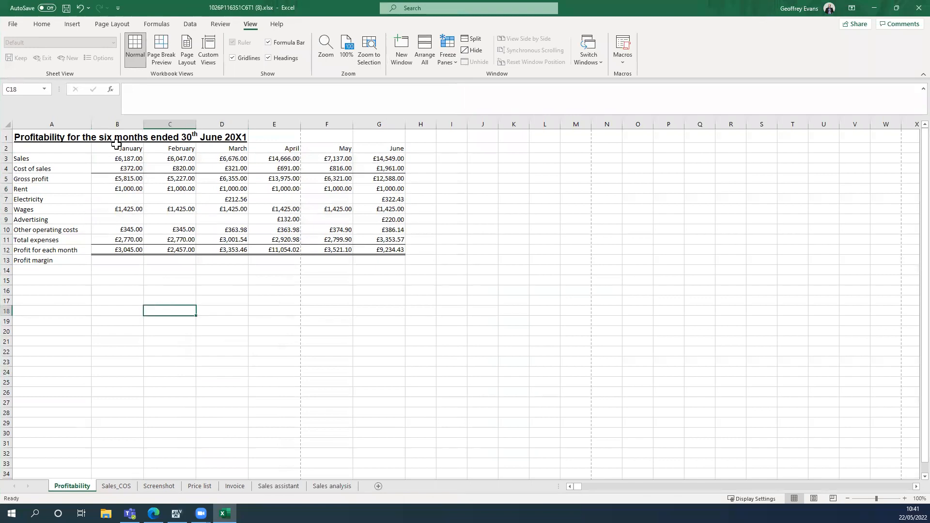
pyautogui.moveTo(113, 148); pyautogui.dragTo(376, 148)
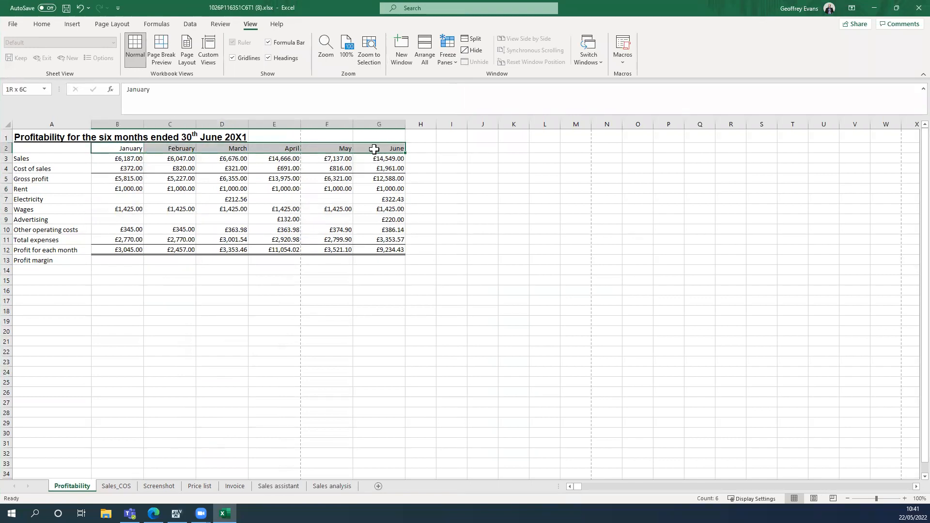
pyautogui.click(47, 24)
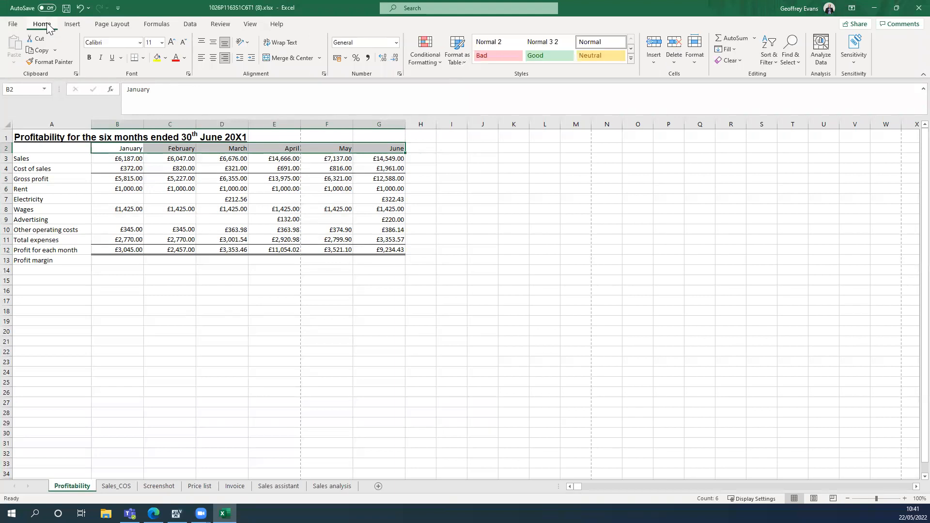
pyautogui.click(89, 58)
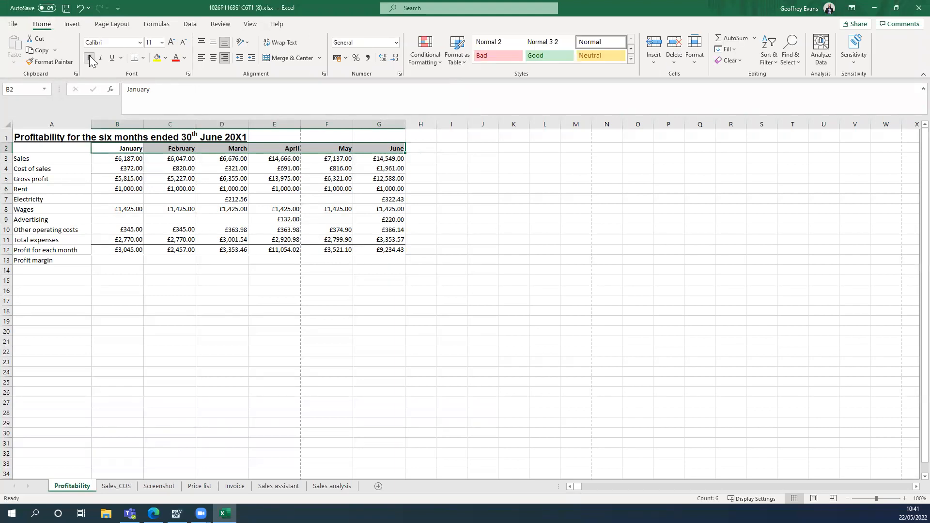
pyautogui.click(143, 59)
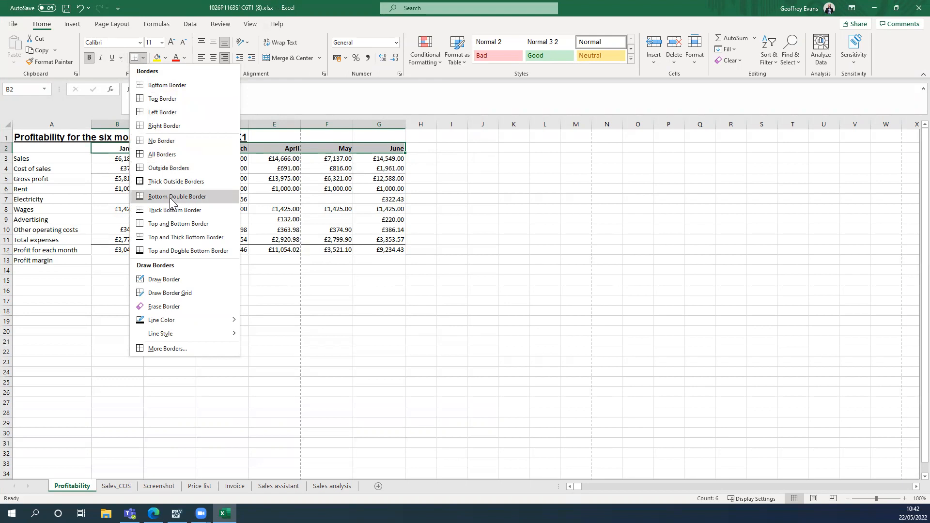
pyautogui.click(171, 198)
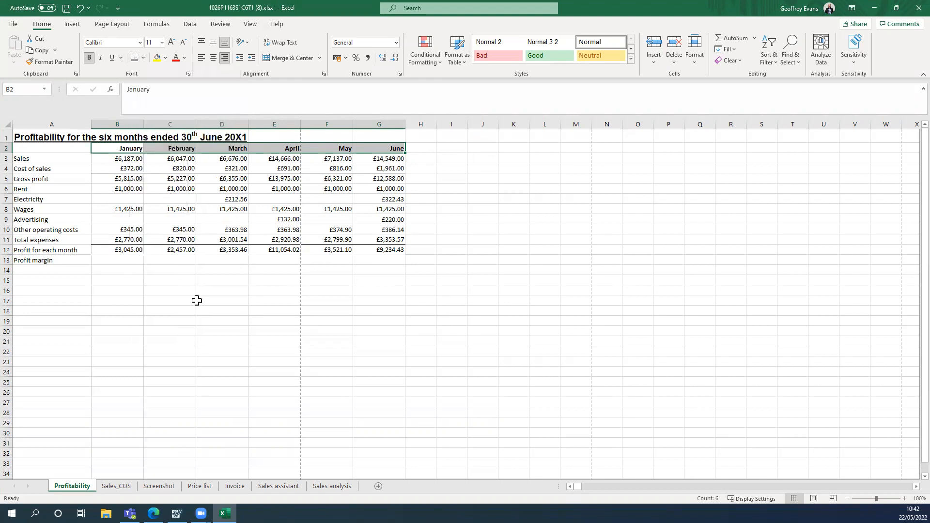
pyautogui.click(229, 345)
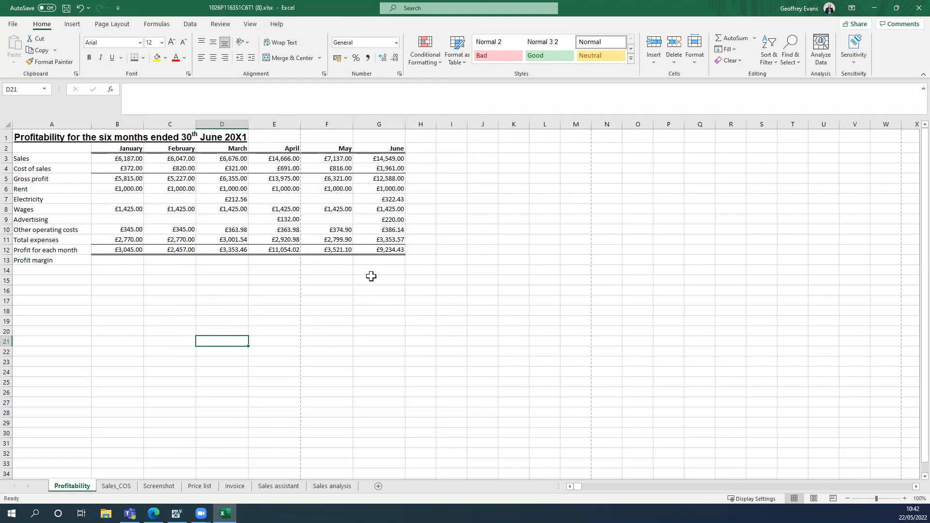
# Return to the side-by-side view and highlight the bold, double-underlined column headings instruction as done in Surpass.
pyautogui.press('super+Left')
pyautogui.scroll(-1, 648, 382)
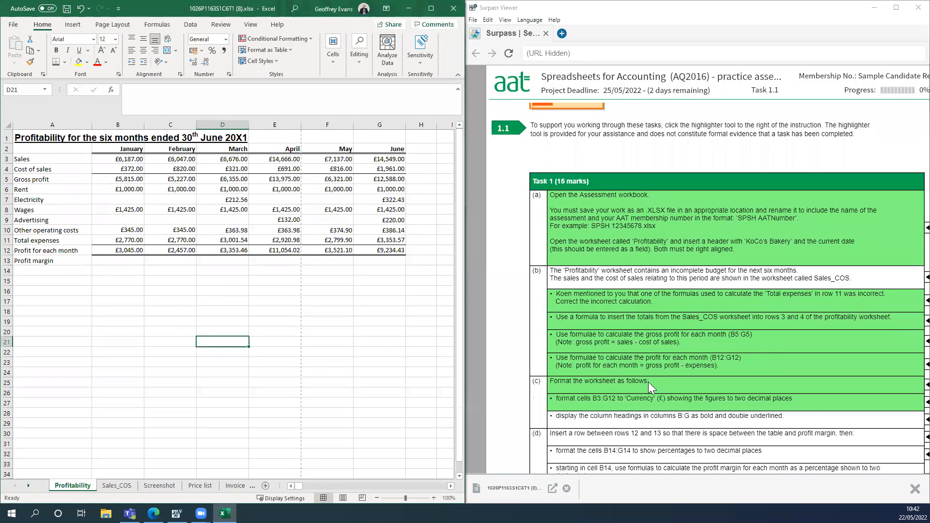
pyautogui.scroll(-1, 643, 382)
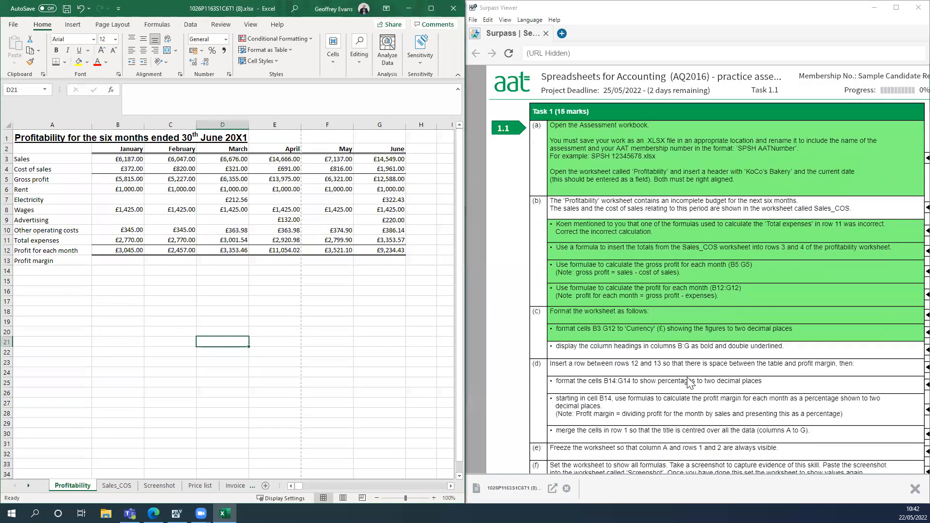
pyautogui.click(909, 351)
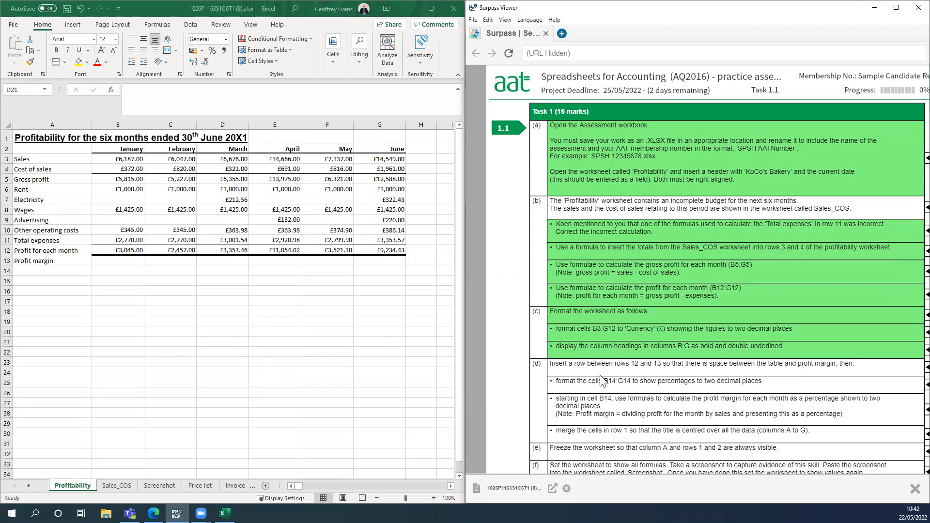
# Insert a blank row between Profit for each month in row 12 and the Profit margin row.
pyautogui.click(121, 318)
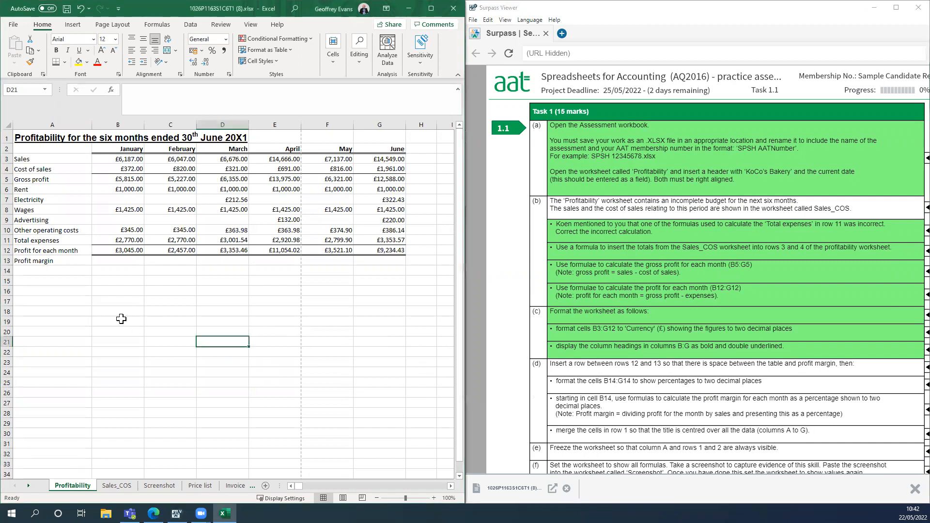
pyautogui.click(9, 259)
pyautogui.rightClick(8, 261)
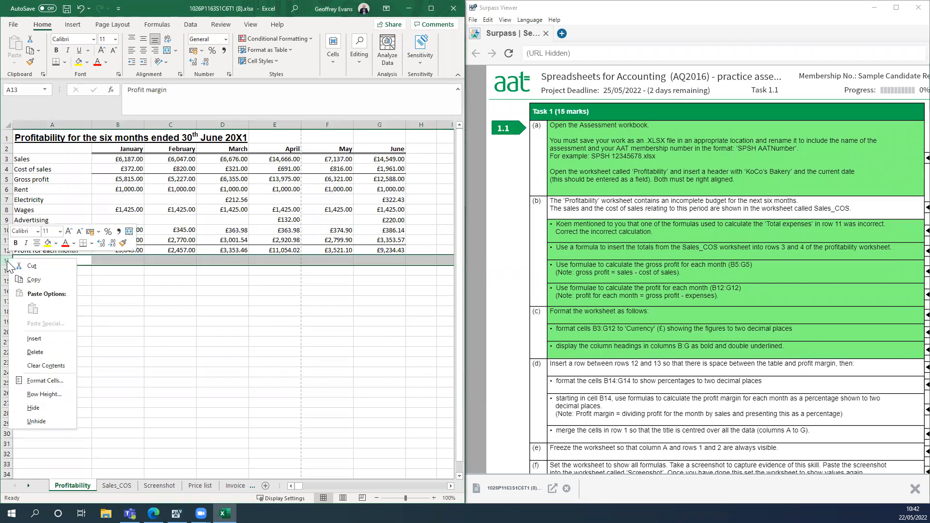
pyautogui.click(34, 338)
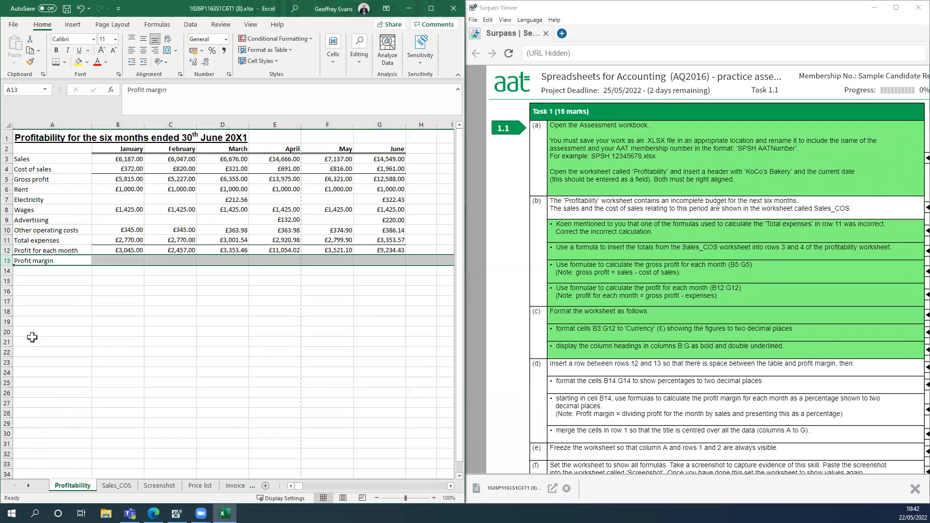
pyautogui.click(75, 336)
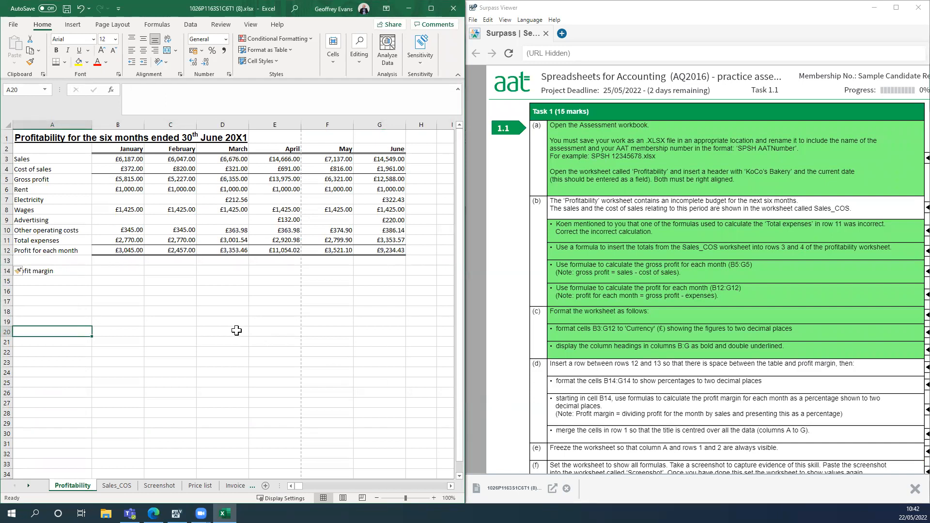
# Format the Profit margin cells B14:G14 as Percentage with two decimal places.
pyautogui.click(107, 271)
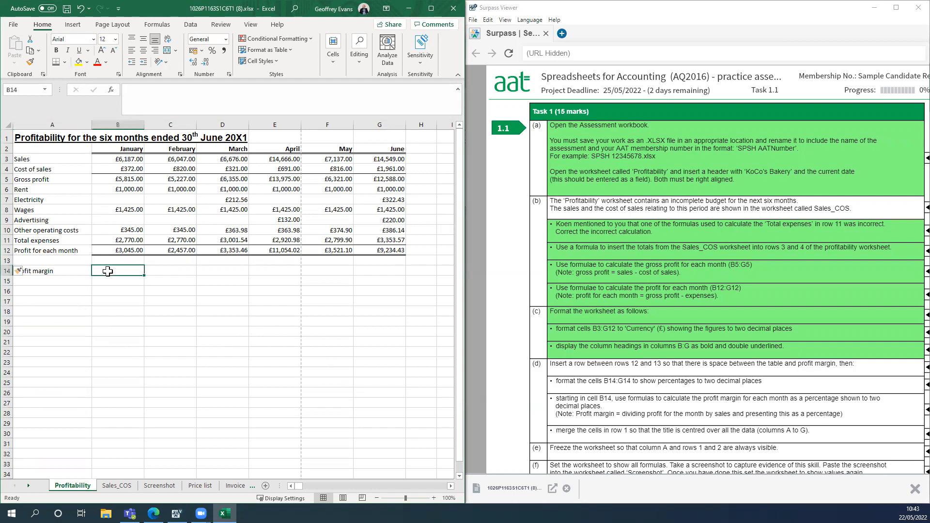
pyautogui.moveTo(107, 271); pyautogui.dragTo(376, 274)
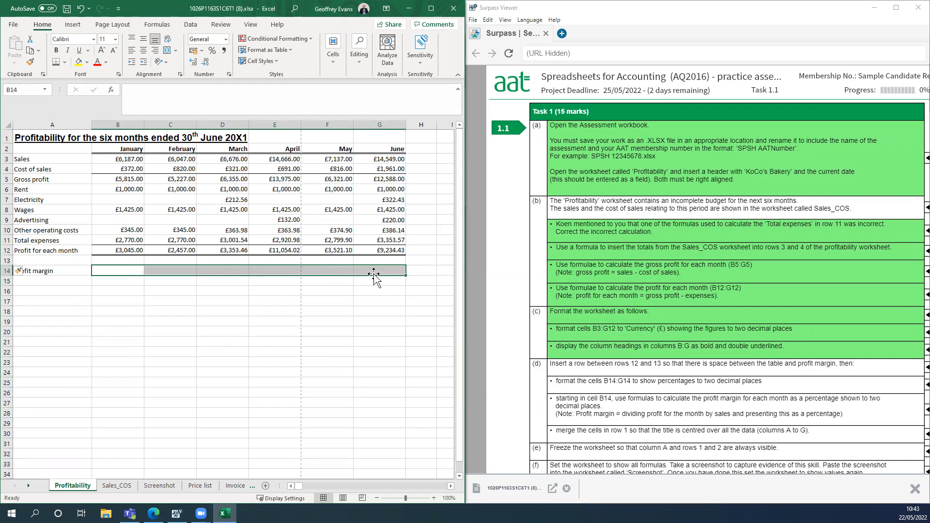
pyautogui.rightClick(209, 272)
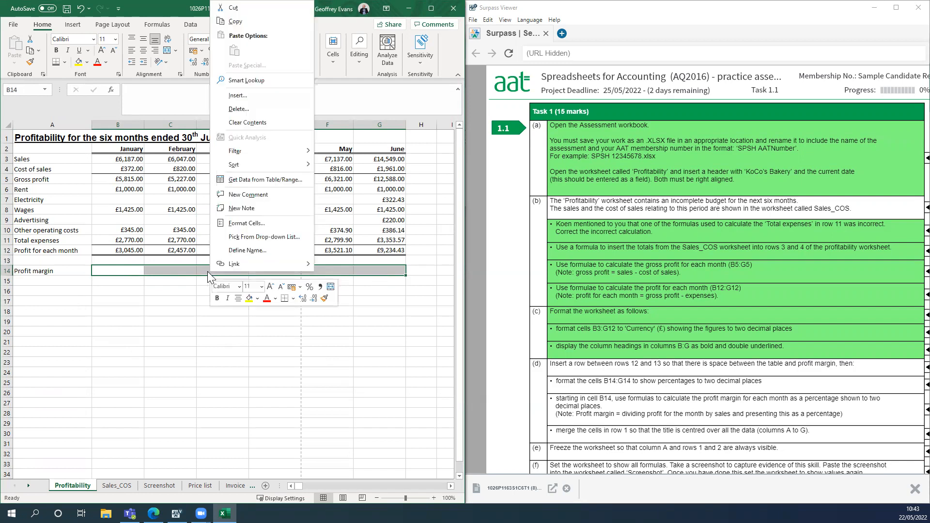
pyautogui.click(234, 225)
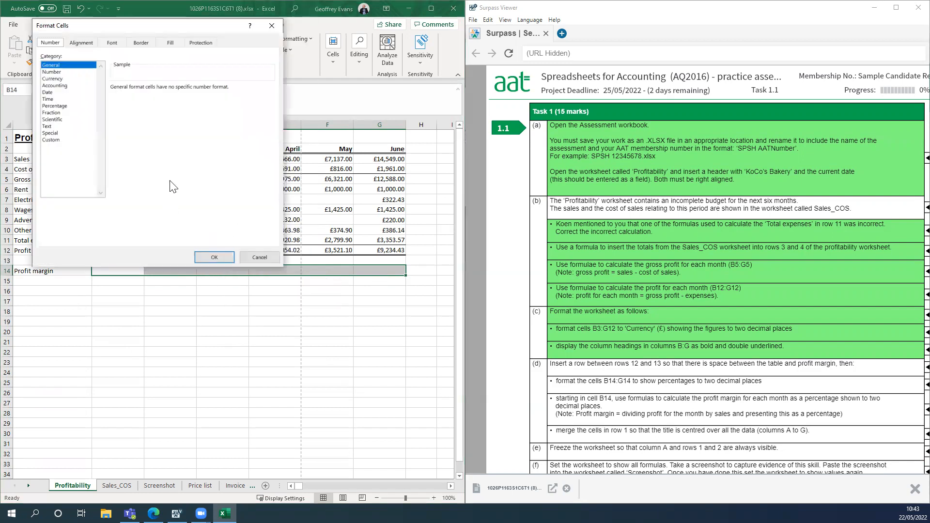
pyautogui.click(58, 106)
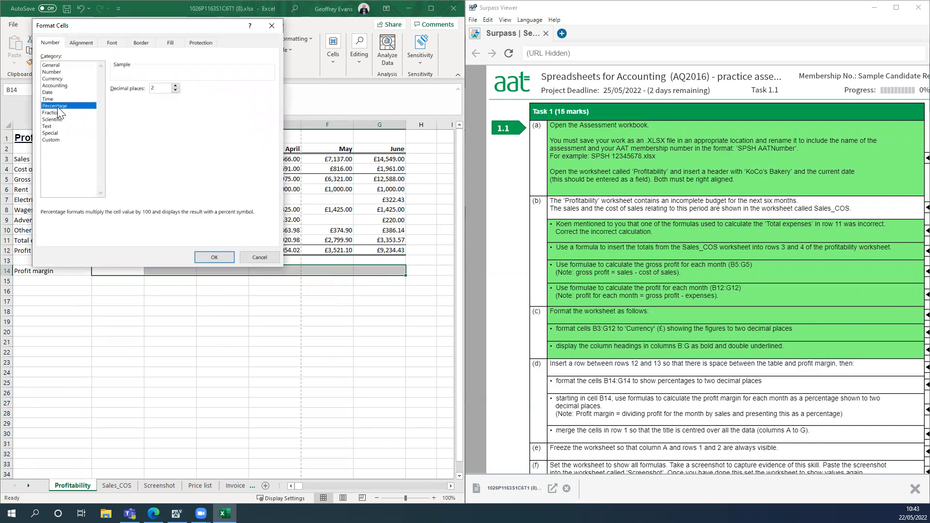
pyautogui.click(213, 257)
pyautogui.click(268, 321)
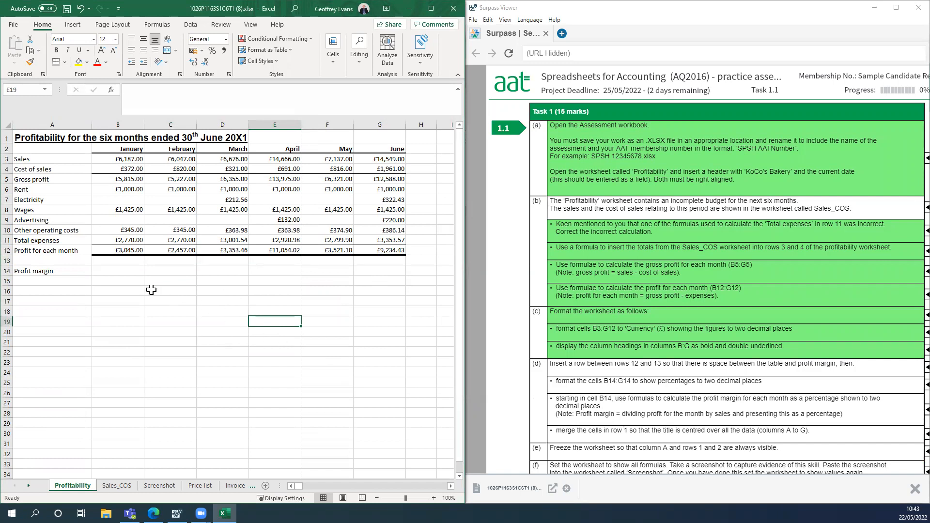
# Enter a January profit margin formula in B14 dividing gross profit by sales, =B5/B3.
pyautogui.click(125, 272)
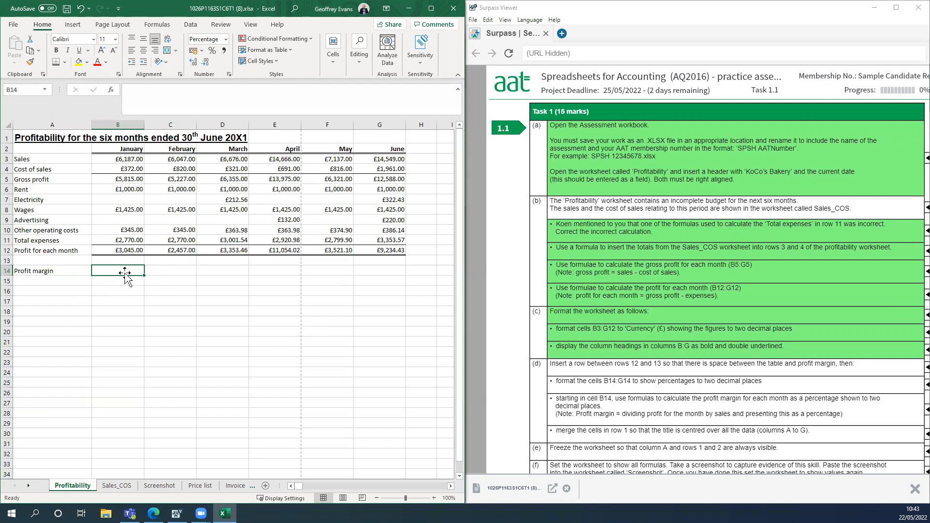
pyautogui.write('=')
pyautogui.click(104, 179)
pyautogui.write('/')
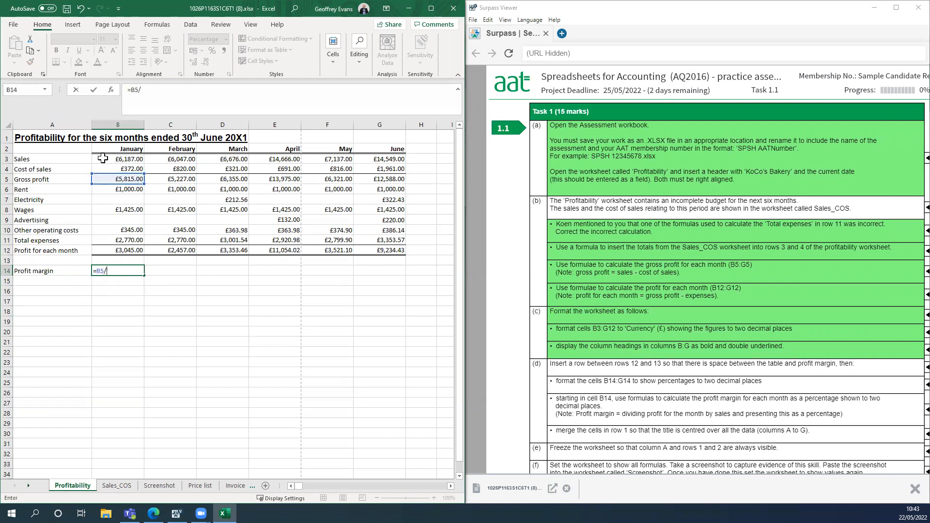
pyautogui.click(106, 161)
pyautogui.press('Return')
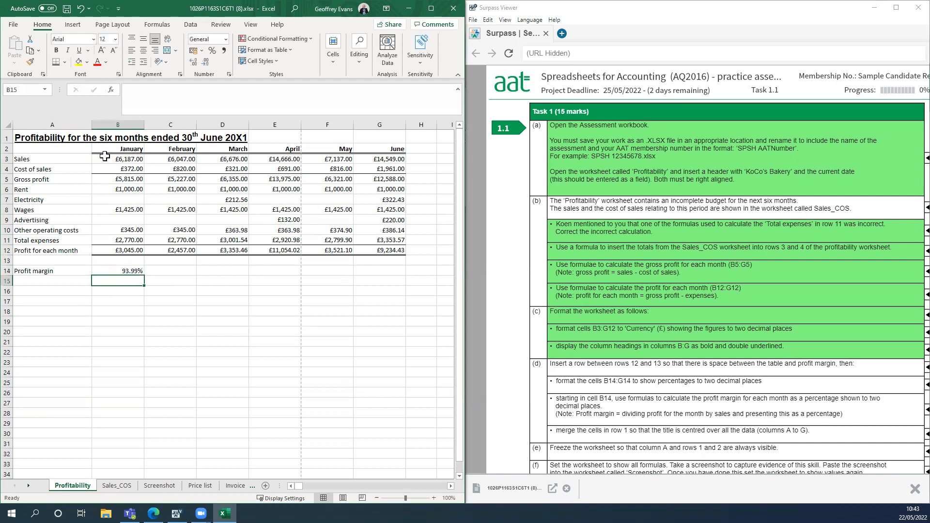
# Replace the formula in B14 with profit for the month divided by sales, =B12/B3.
pyautogui.click(122, 271)
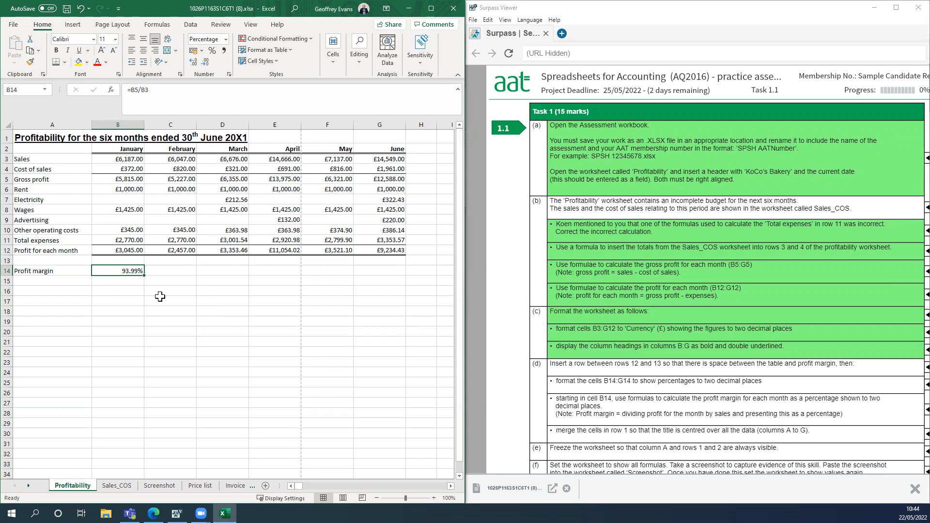
pyautogui.write('=')
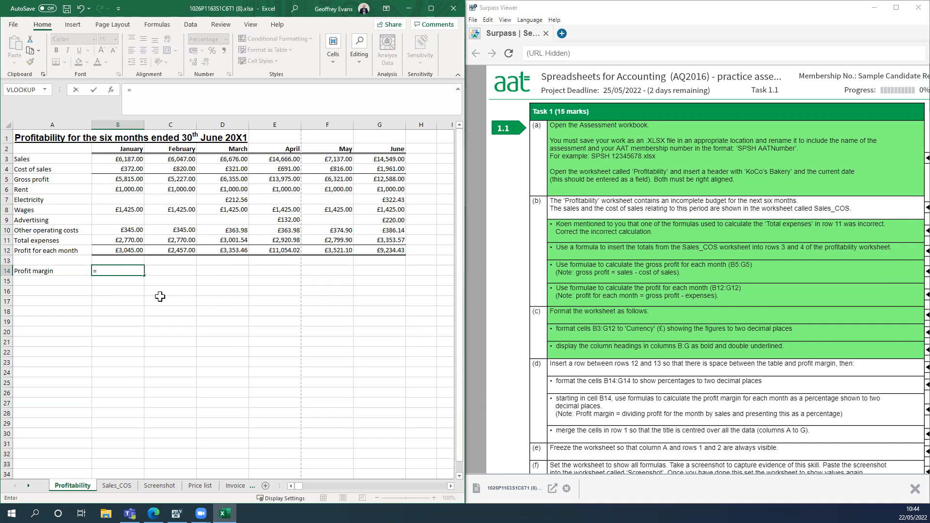
pyautogui.click(132, 248)
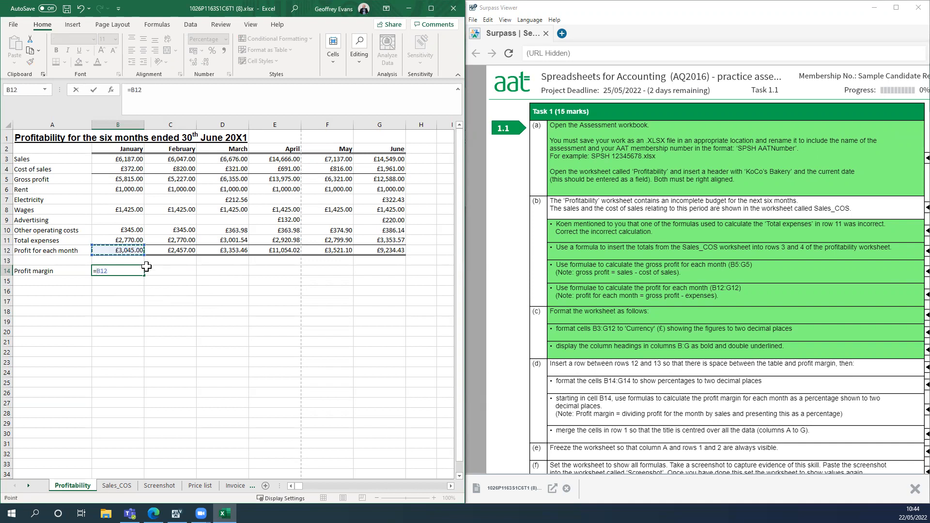
pyautogui.write('/')
pyautogui.click(122, 157)
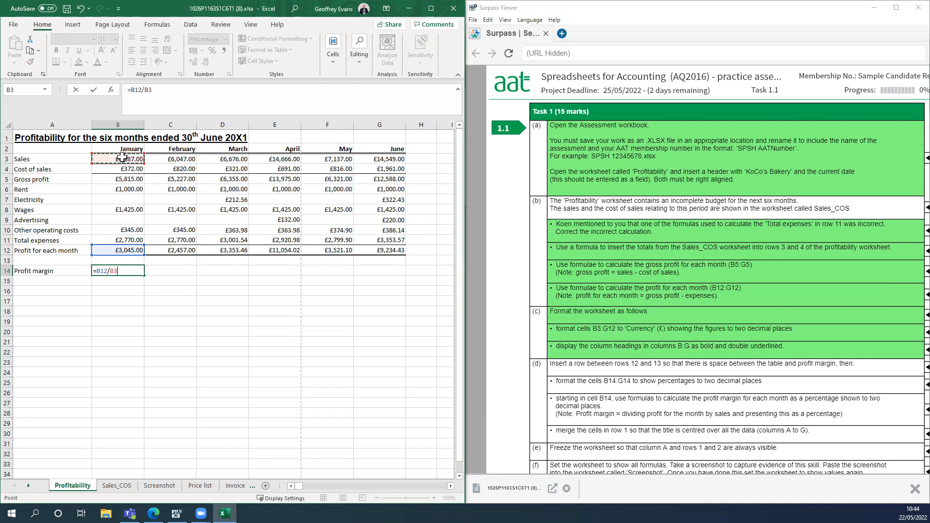
pyautogui.press('Return')
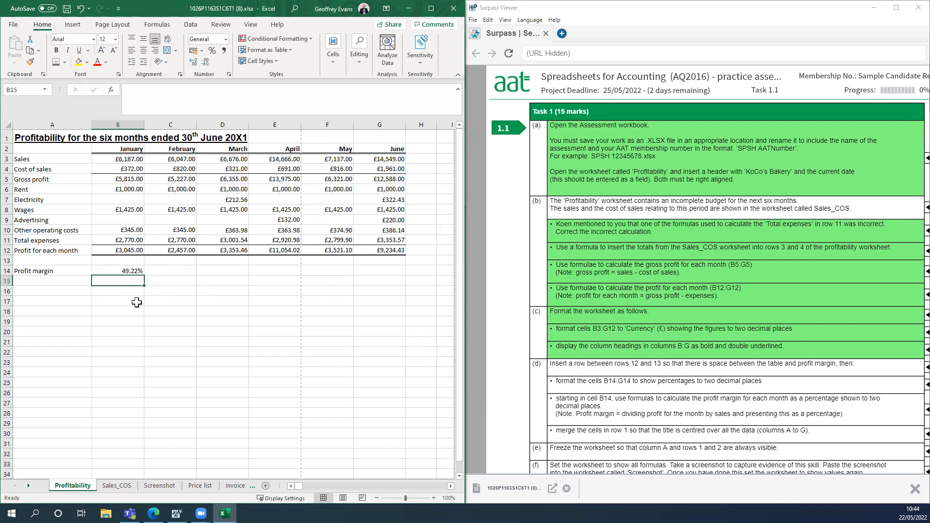
# Fill the profit margin formula from B14 across to G14 for February to June.
pyautogui.click(111, 270)
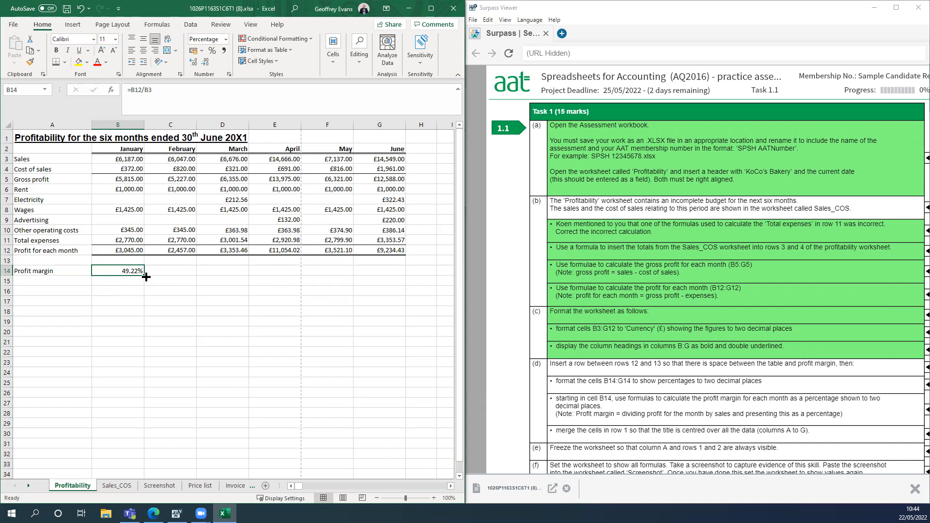
pyautogui.moveTo(146, 276); pyautogui.dragTo(379, 280)
pyautogui.click(380, 311)
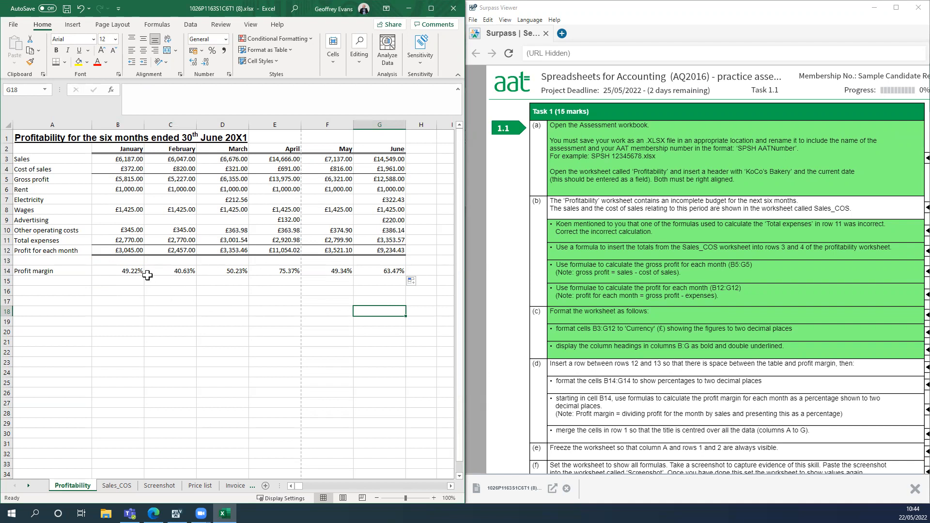
pyautogui.click(238, 331)
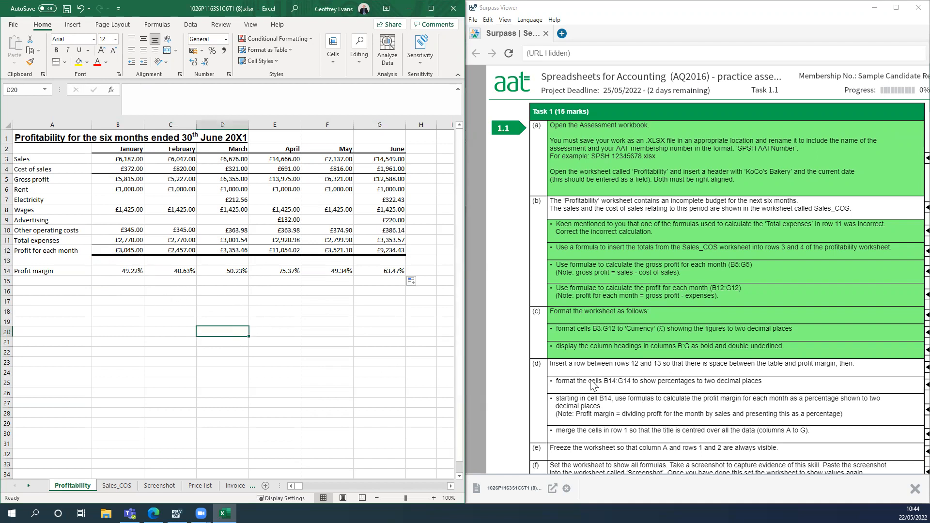
# Highlight the B14:G14 percentage format and profit margin formula instructions as done in the Surpass task list.
pyautogui.click(912, 415)
pyautogui.click(760, 380)
pyautogui.scroll(-1, 750, 374)
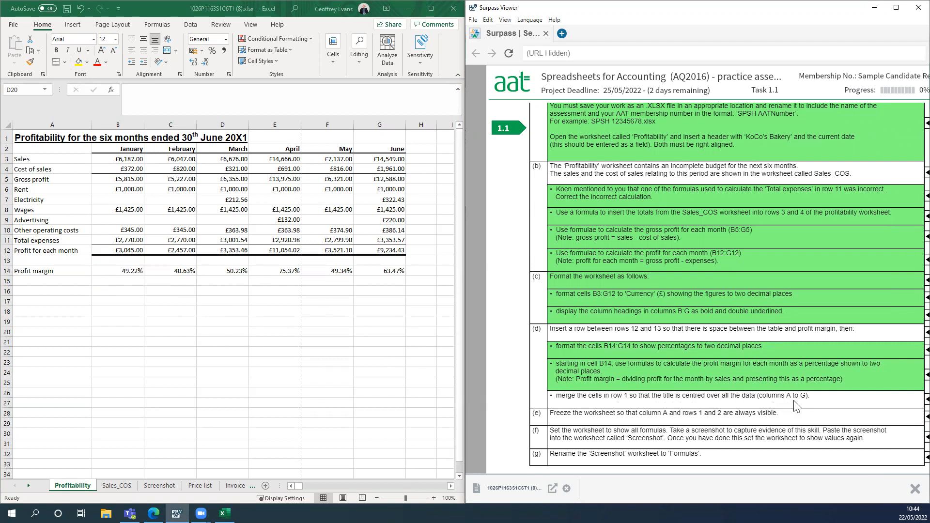
# Maximize the workbook and merge and centre the title across A1:G1.
pyautogui.click(223, 331)
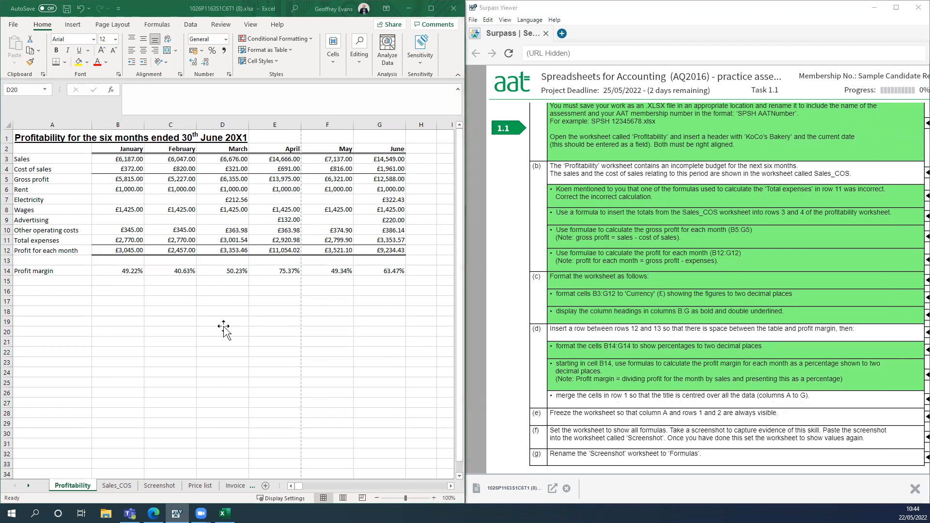
pyautogui.click(431, 8)
pyautogui.click(290, 361)
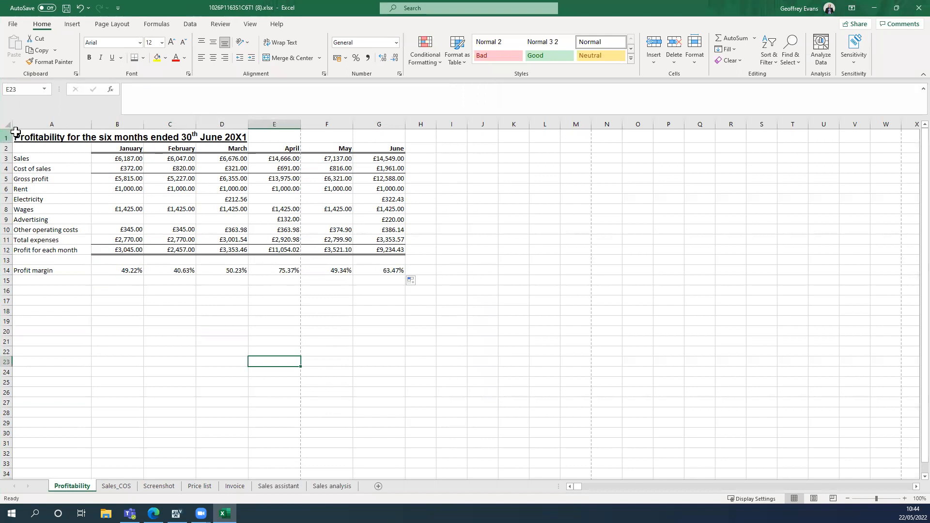
pyautogui.moveTo(37, 137); pyautogui.dragTo(363, 135)
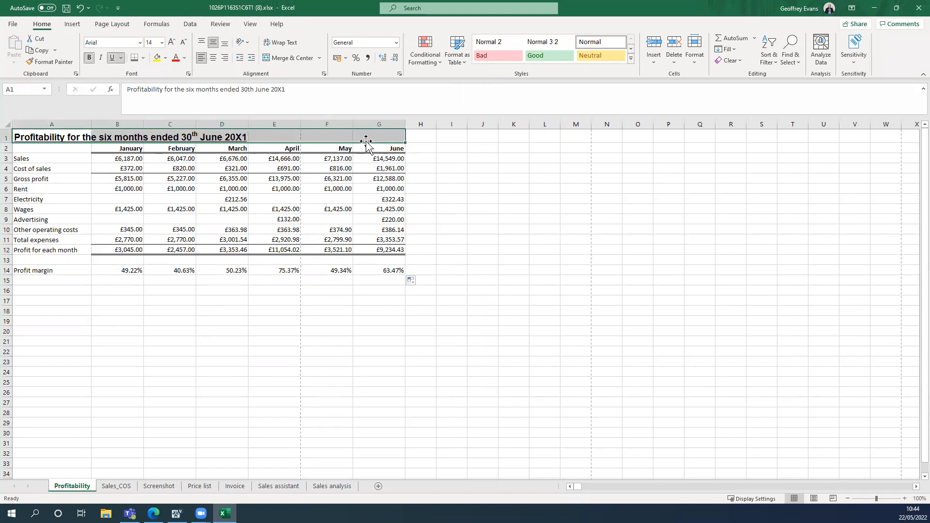
pyautogui.click(289, 58)
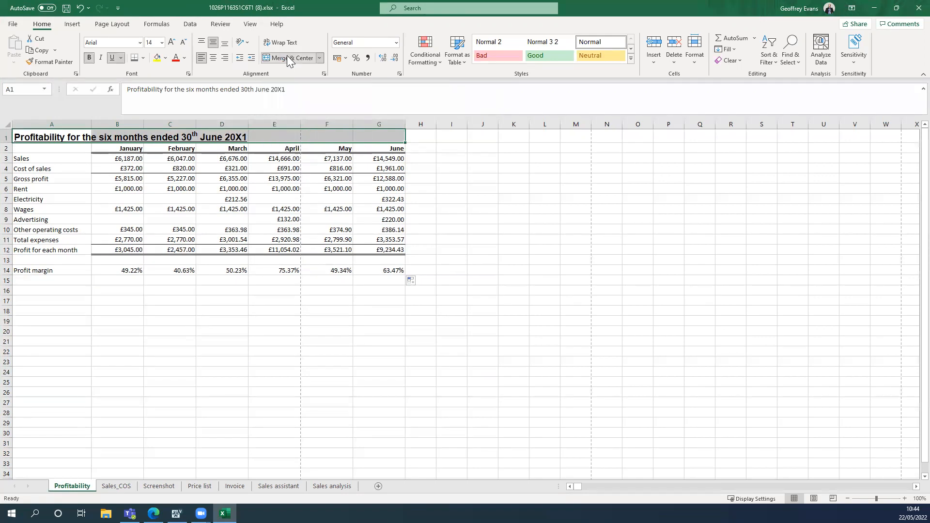
pyautogui.click(587, 314)
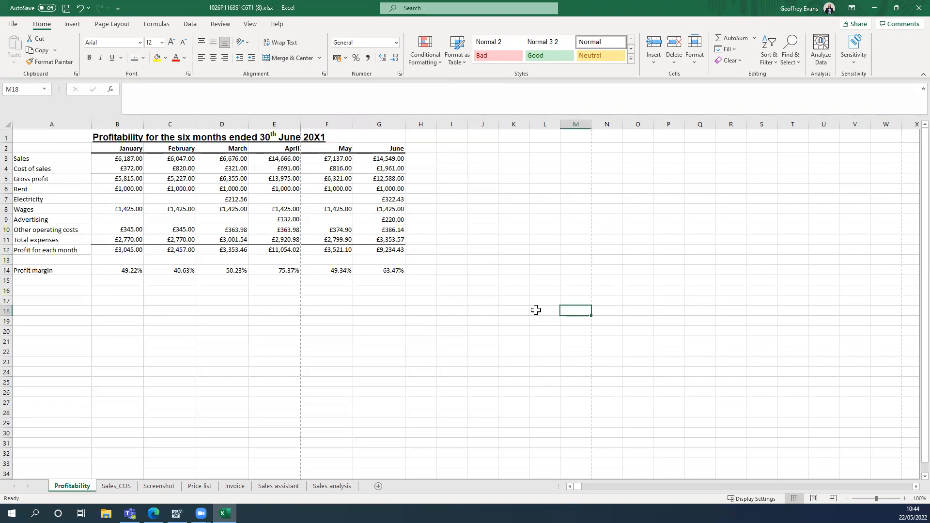
# Return to the side-by-side view and highlight the instruction to merge the row 1 title cells as done in Surpass.
pyautogui.press('super+Left')
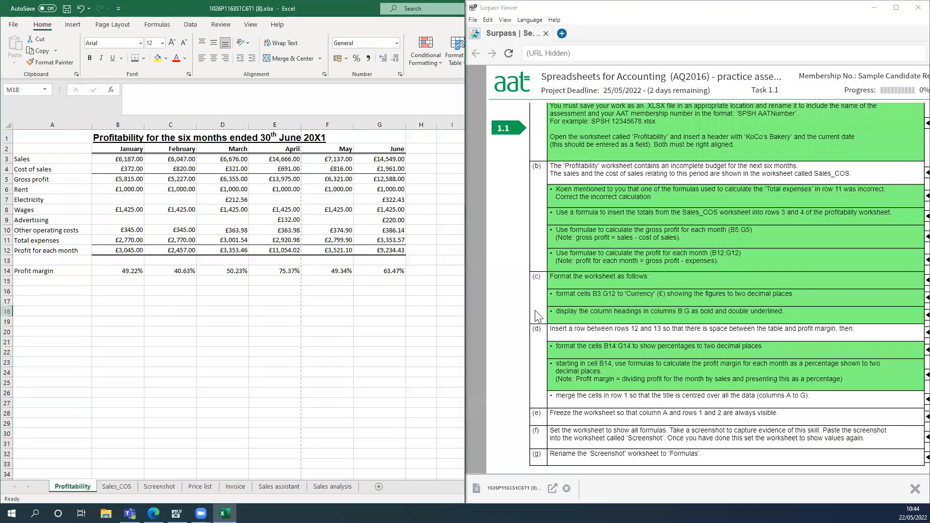
pyautogui.click(913, 406)
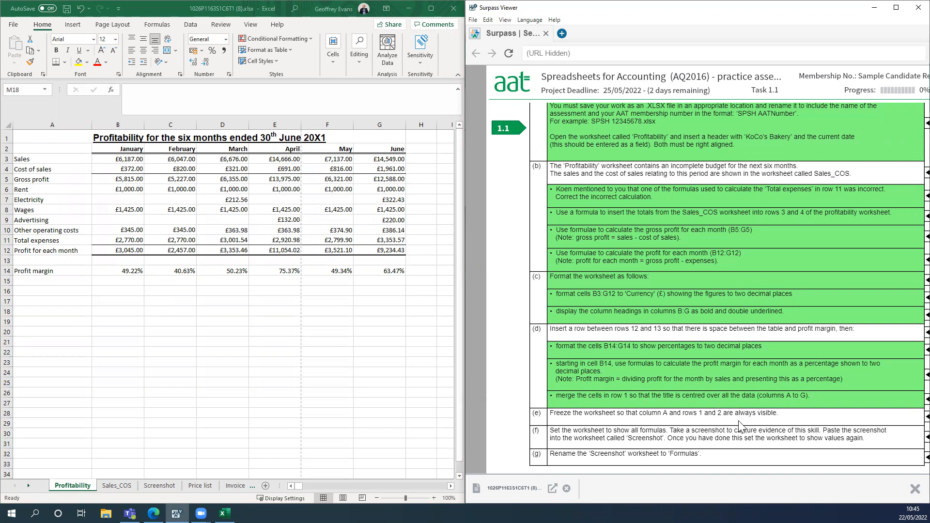
# Maximize the workbook and check how column A and rows 1 and 2 behave when the unfrozen Profitability sheet is scrolled.
pyautogui.click(431, 9)
pyautogui.click(355, 414)
pyautogui.scroll(-2, 153, 389)
pyautogui.scroll(2, 153, 389)
pyautogui.scroll(-1, 153, 390)
pyautogui.scroll(1, 153, 390)
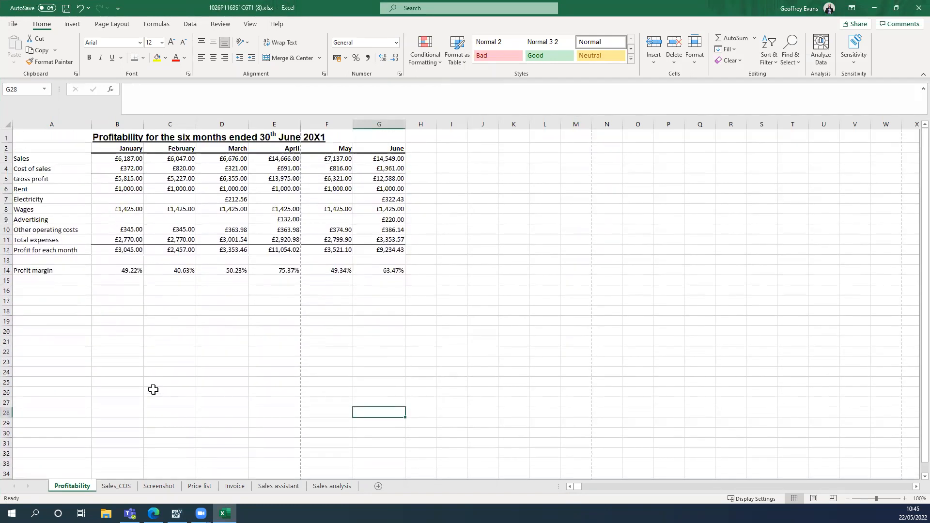
pyautogui.scroll(-1, 152, 390)
pyautogui.scroll(1, 152, 389)
pyautogui.scroll(-1, 152, 389)
pyautogui.scroll(1, 152, 389)
pyautogui.moveTo(579, 486)
pyautogui.mouseDown()
pyautogui.moveTo(610, 487)
pyautogui.moveTo(561, 480)
pyautogui.mouseUp()
pyautogui.click(219, 341)
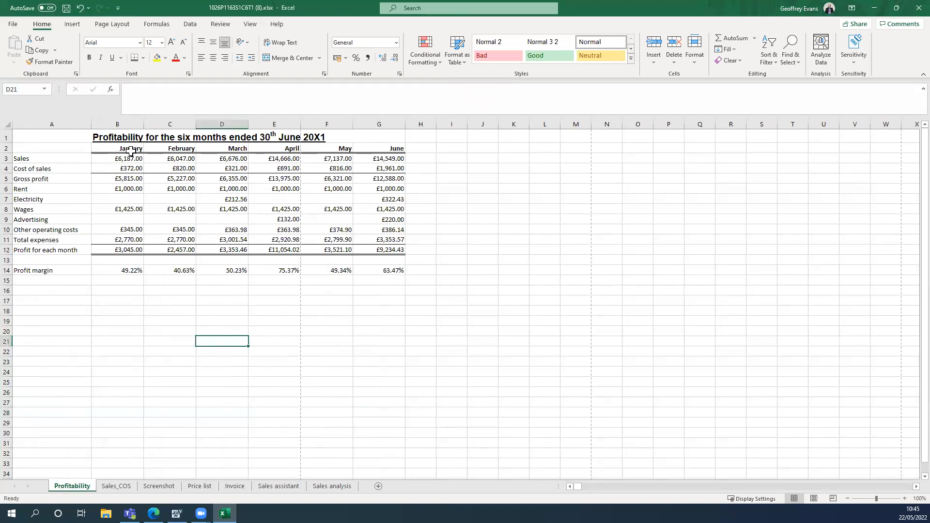
pyautogui.click(55, 124)
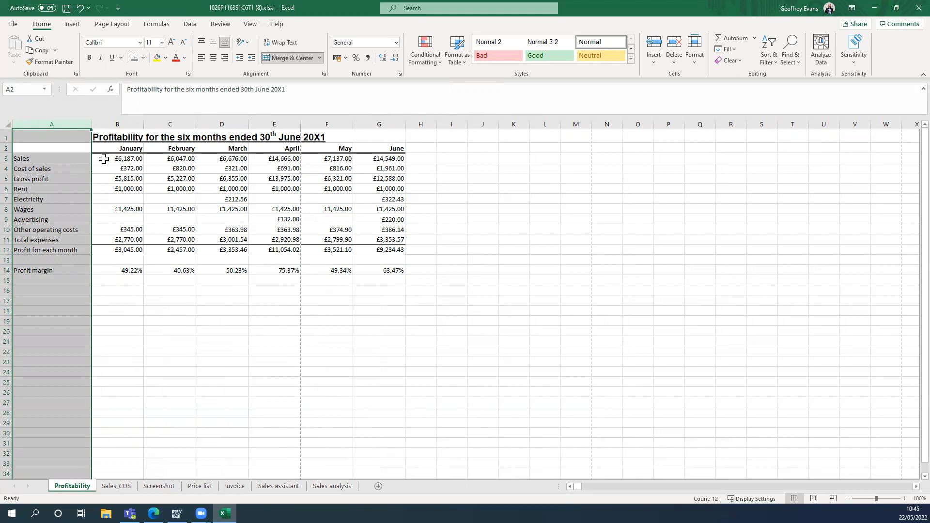
pyautogui.click(104, 159)
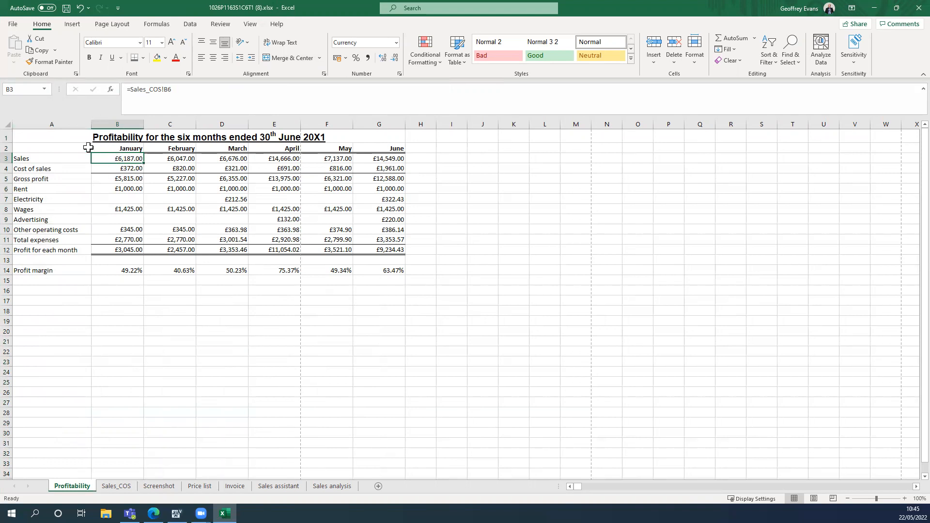
pyautogui.click(57, 124)
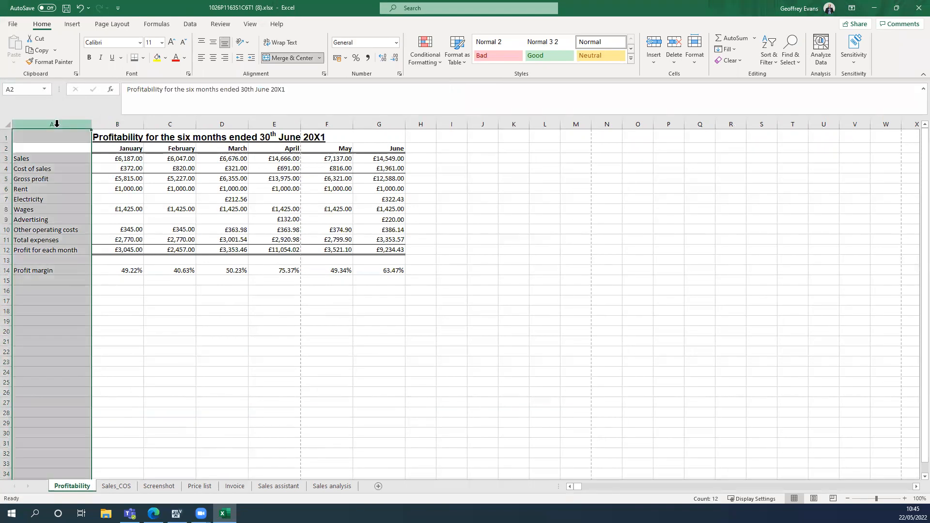
pyautogui.click(120, 159)
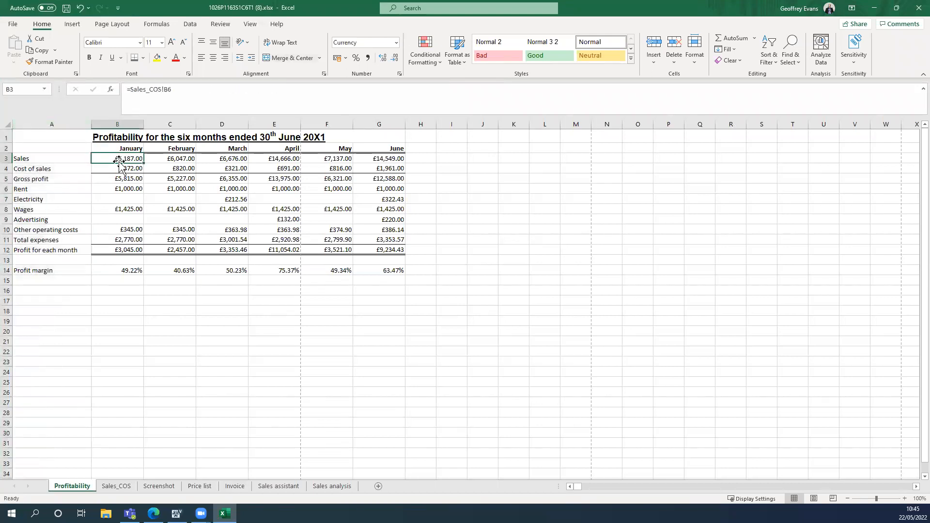
pyautogui.click(189, 25)
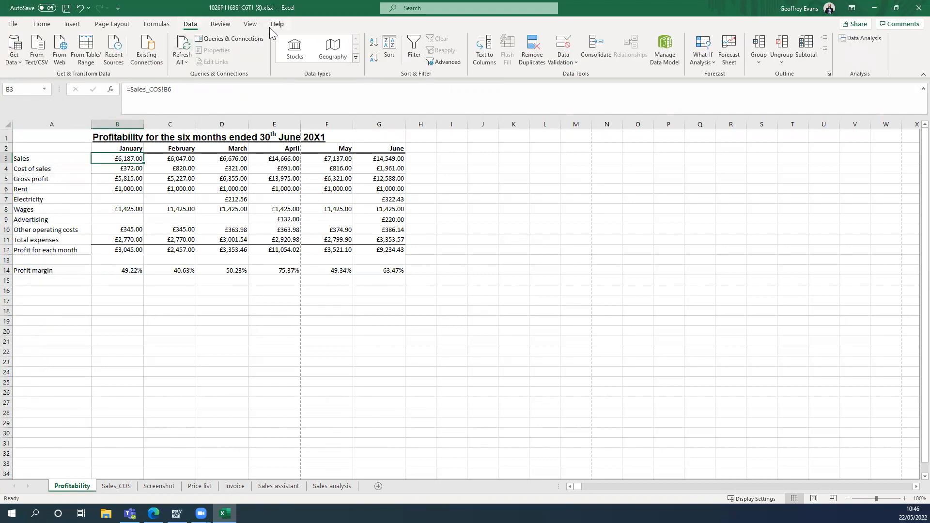
pyautogui.click(221, 24)
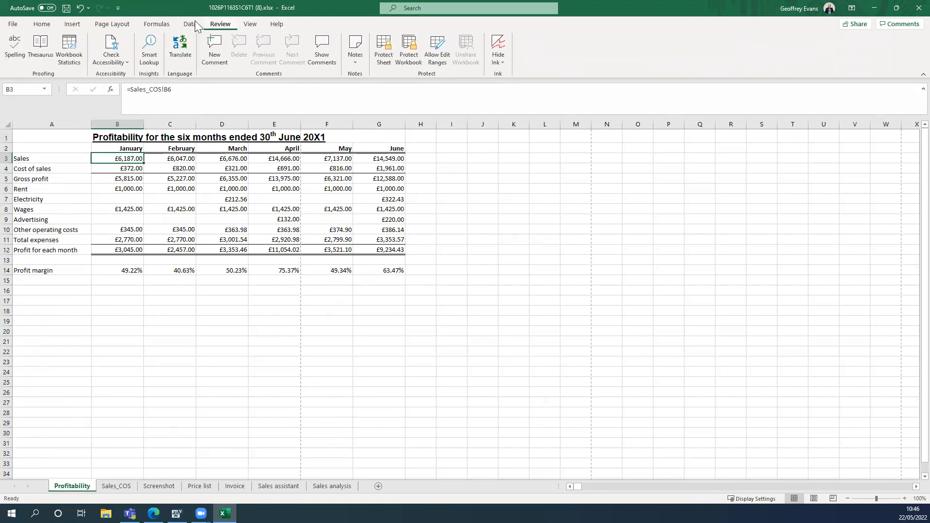
pyautogui.click(162, 26)
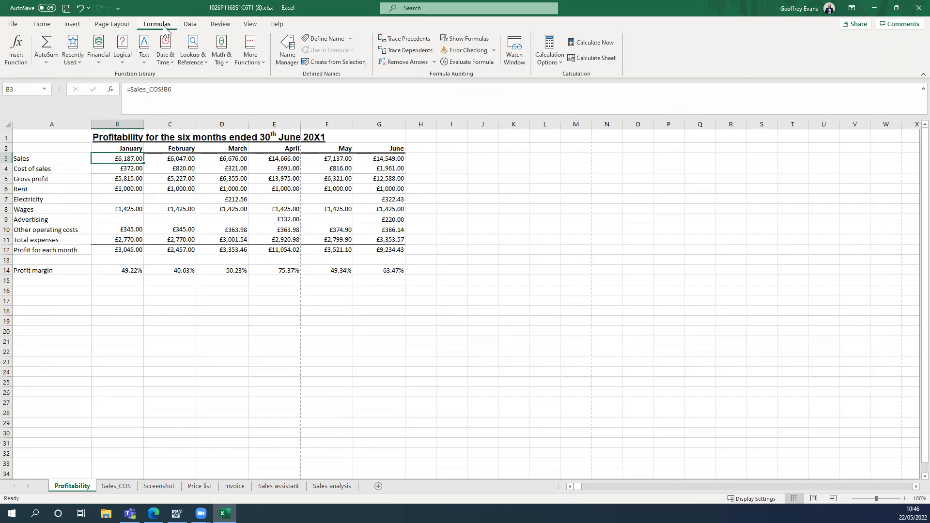
# Freeze the panes at cell B3 so that column A and rows 1 and 2 are always visible.
pyautogui.click(250, 25)
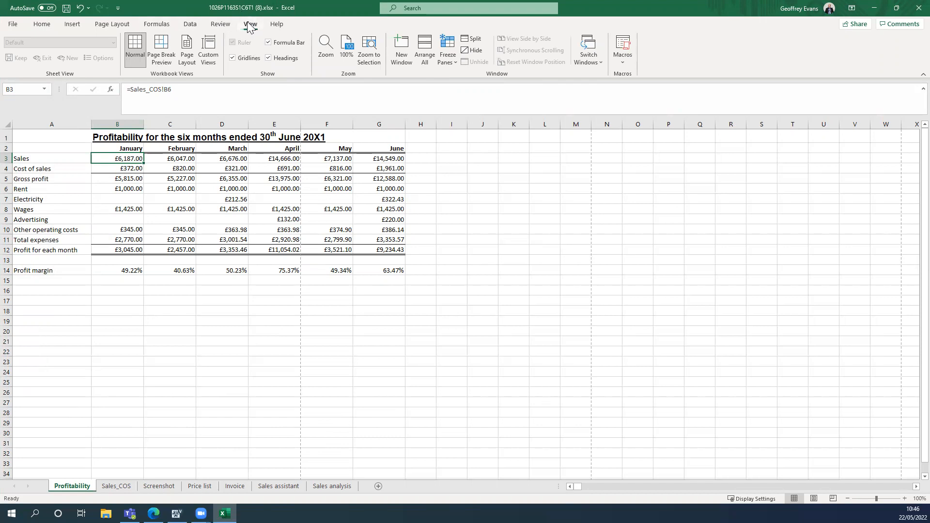
pyautogui.click(612, 269)
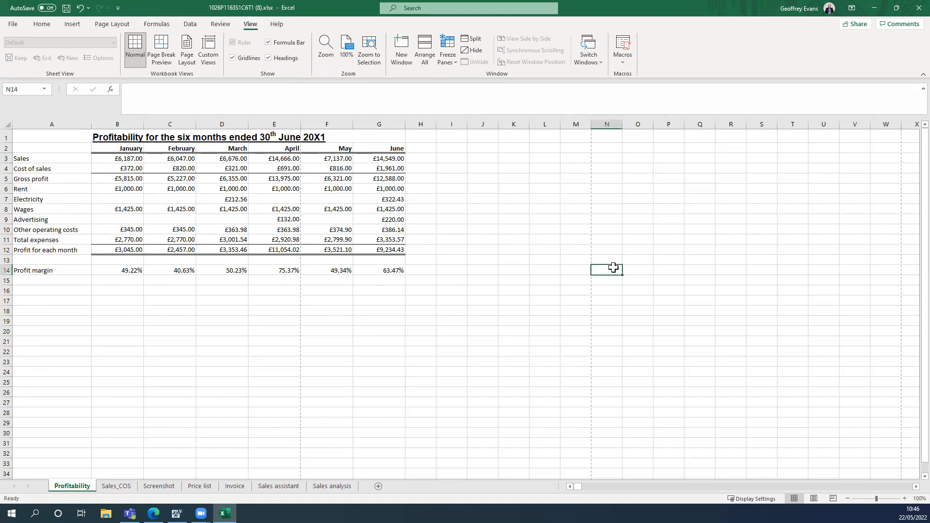
pyautogui.click(125, 159)
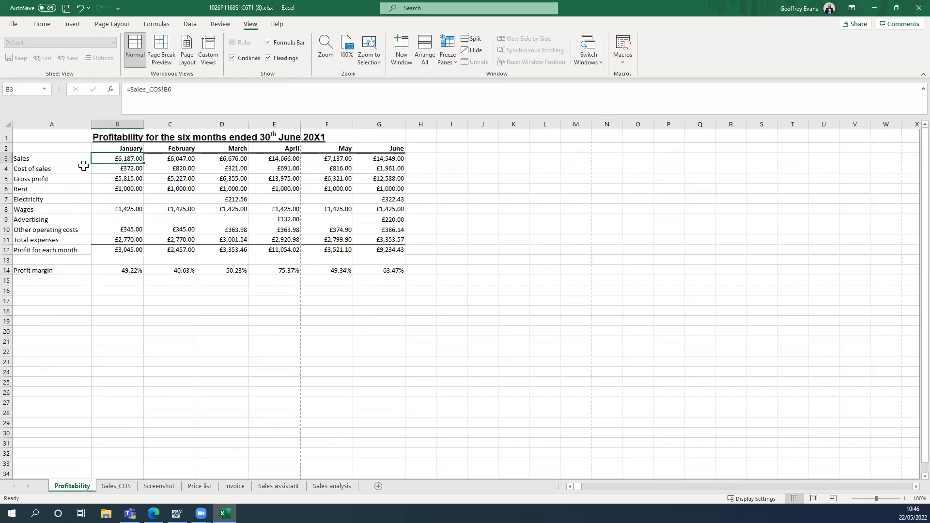
pyautogui.click(445, 62)
pyautogui.click(464, 74)
pyautogui.click(350, 338)
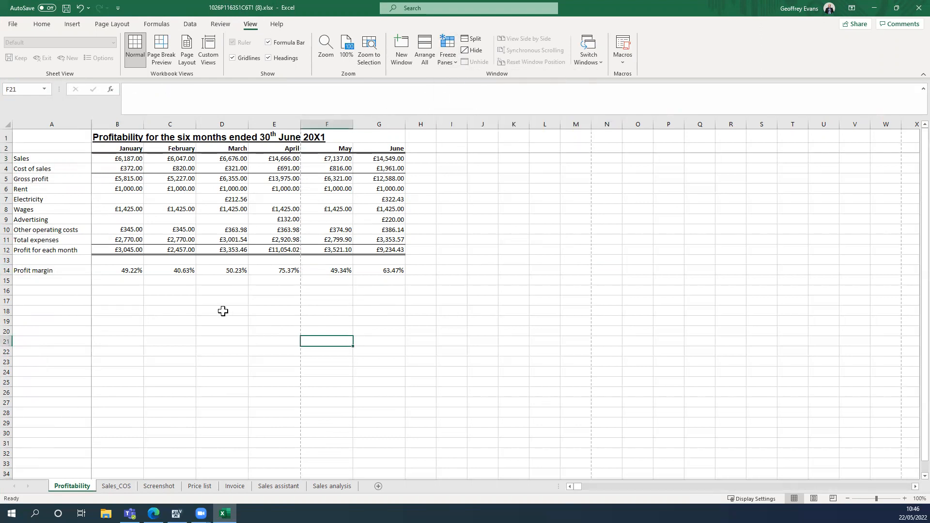
# Check the frozen column A and rows 1 and 2 by scrolling the Profitability sheet vertically and horizontally.
pyautogui.scroll(-2, 223, 311)
pyautogui.scroll(2, 223, 311)
pyautogui.scroll(-1, 224, 308)
pyautogui.scroll(1, 224, 308)
pyautogui.moveTo(576, 487); pyautogui.dragTo(564, 486)
pyautogui.moveTo(577, 487); pyautogui.dragTo(560, 480)
pyautogui.scroll(-2, 161, 314)
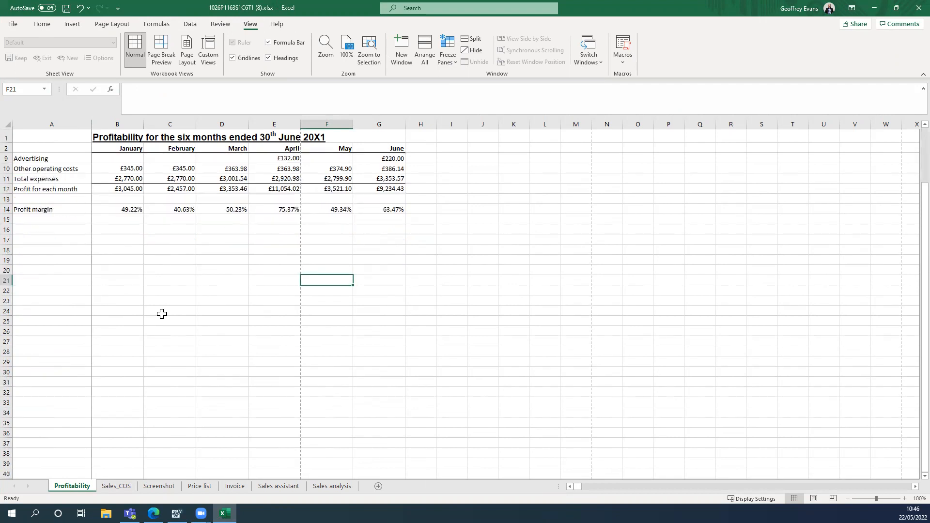
pyautogui.scroll(1, 162, 314)
pyautogui.scroll(1, 162, 315)
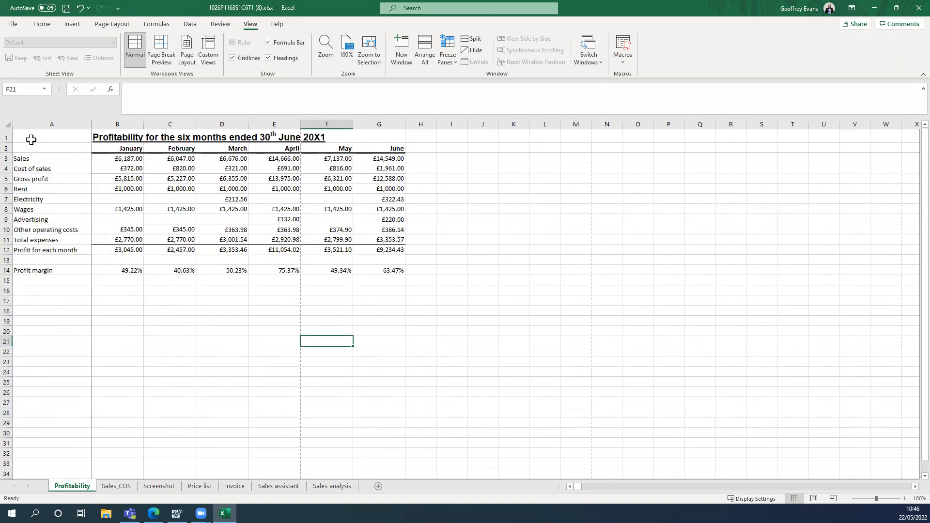
pyautogui.click(58, 129)
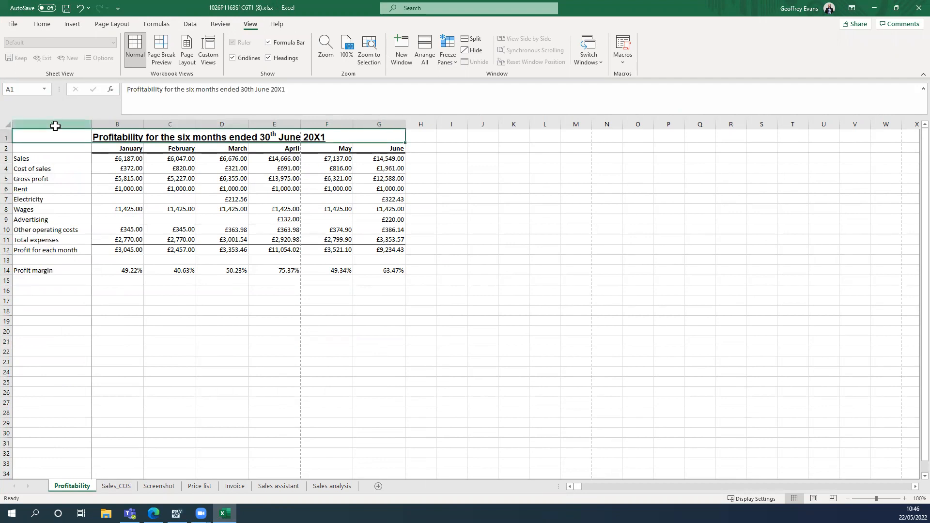
# Return to the side-by-side view and highlight the instruction to freeze column A and rows 1 and 2 as done in Surpass.
pyautogui.click(56, 124)
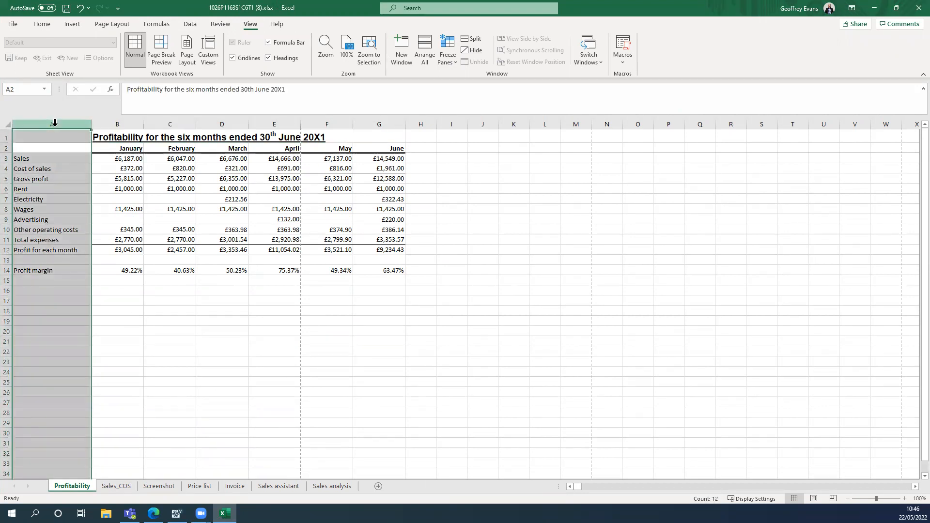
pyautogui.click(106, 158)
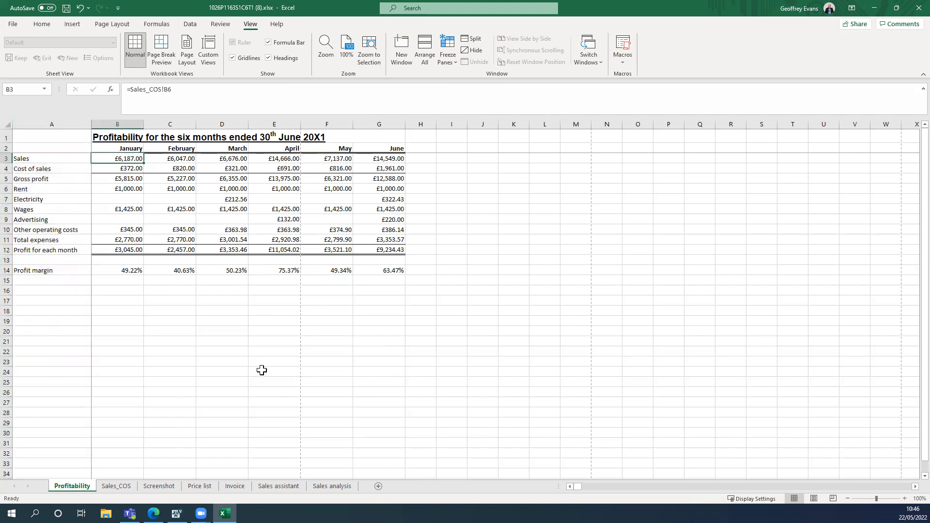
pyautogui.press('super+Left')
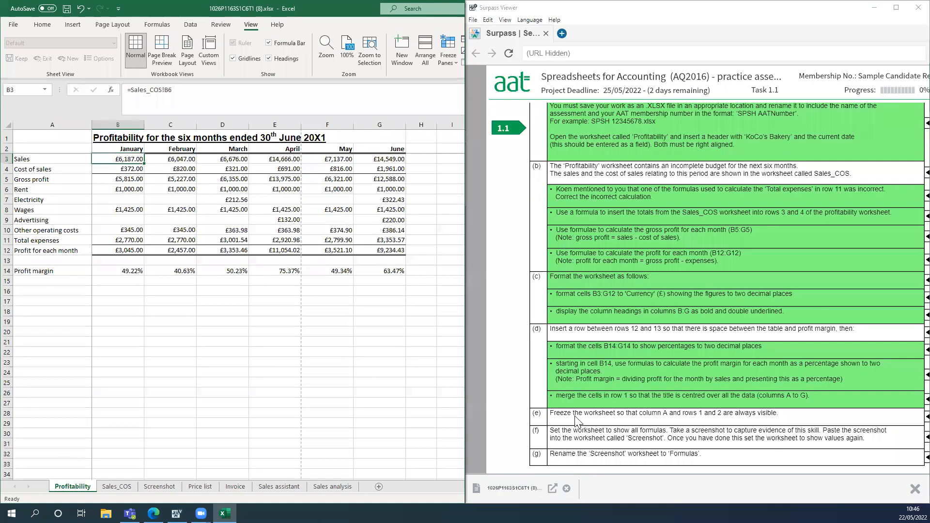
pyautogui.click(913, 424)
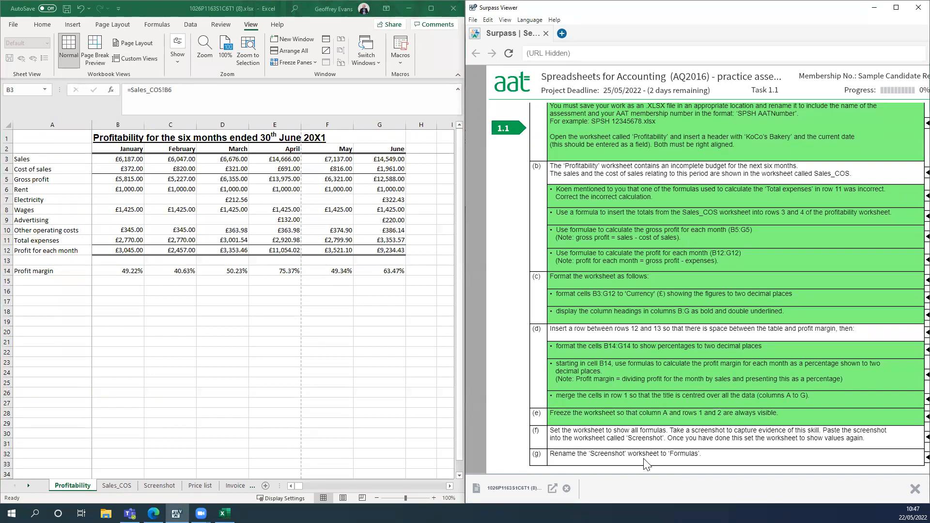
# Show all formulas on the maximized Profitability sheet and open the Snipping Tool.
pyautogui.click(290, 381)
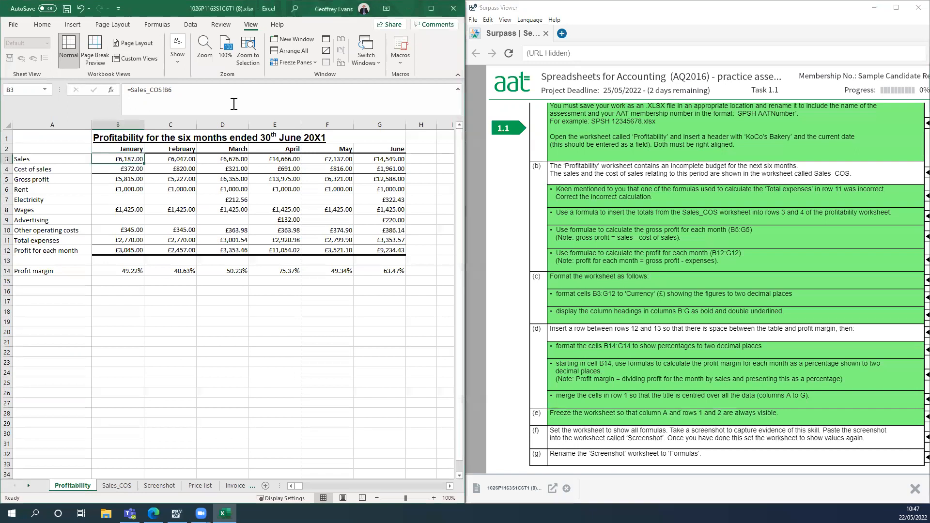
pyautogui.click(431, 8)
pyautogui.click(205, 361)
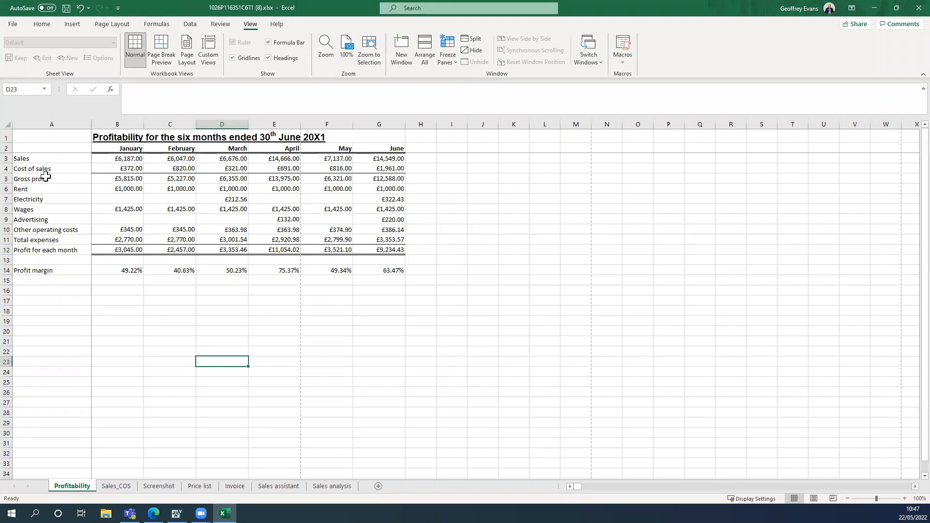
pyautogui.click(150, 24)
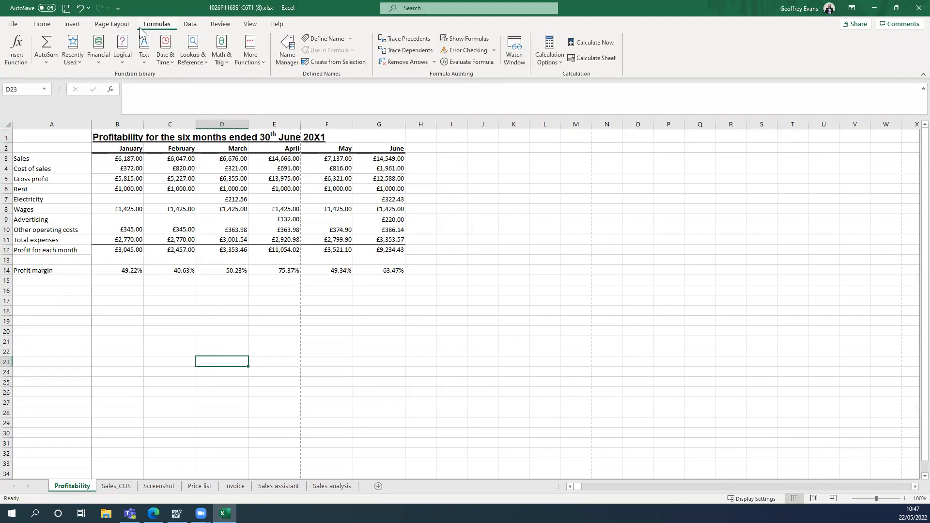
pyautogui.click(452, 41)
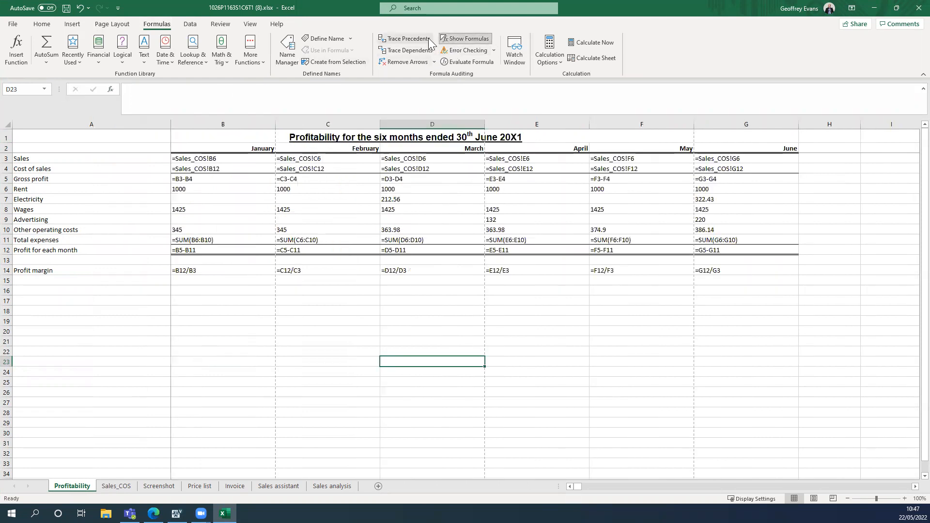
pyautogui.click(566, 382)
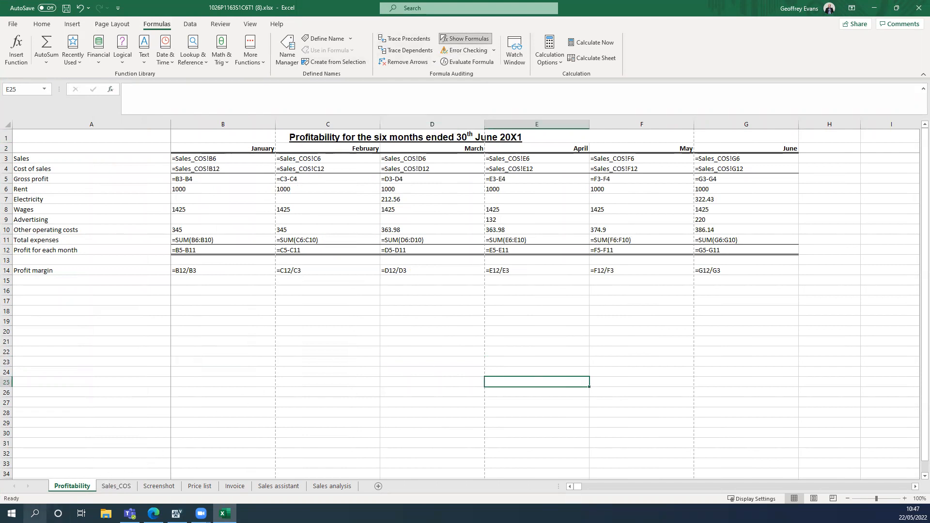
pyautogui.click(35, 513)
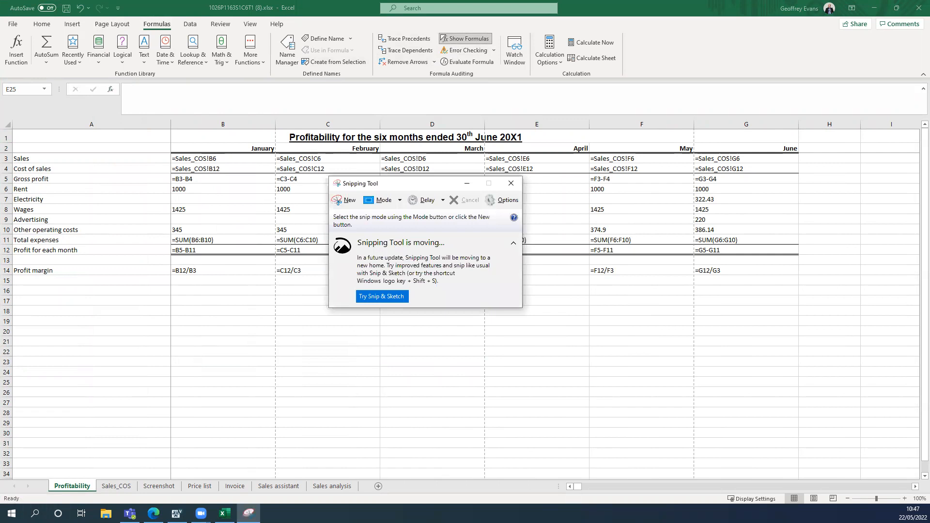
# Try to snip the formulas table on the Profitability sheet and copy the capture.
pyautogui.click(340, 202)
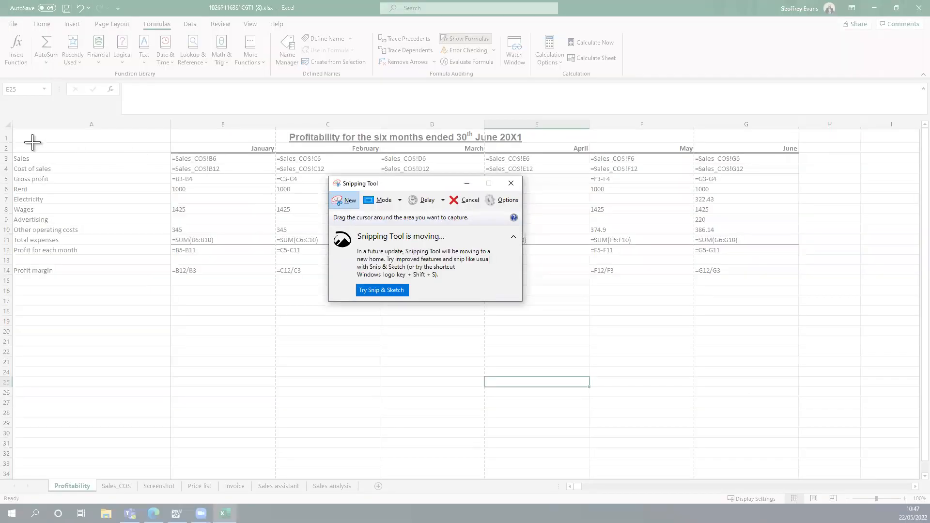
pyautogui.moveTo(17, 130); pyautogui.dragTo(783, 285)
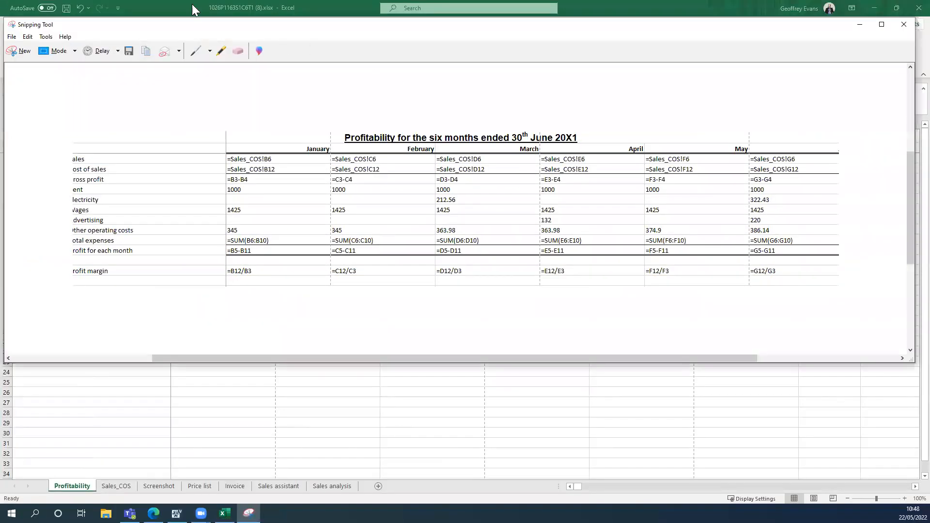
pyautogui.click(27, 36)
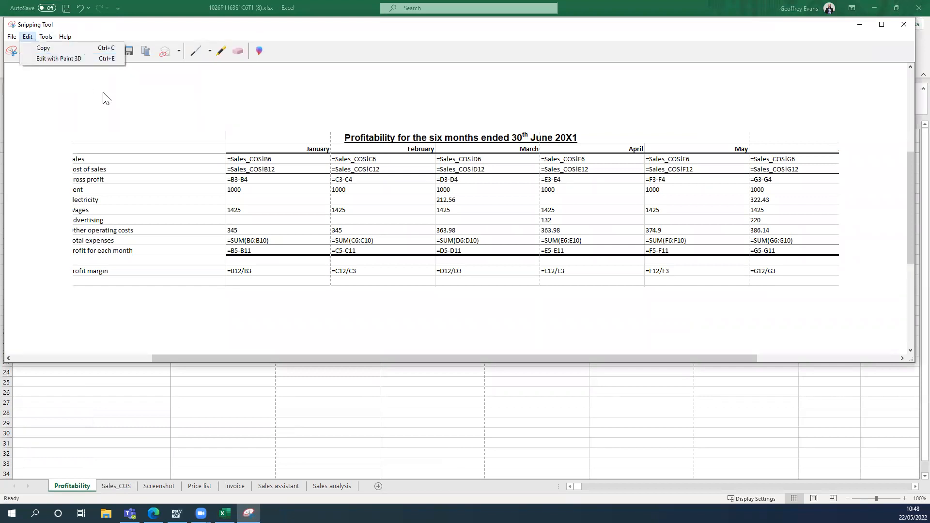
pyautogui.click(46, 47)
# Take a new snip of the whole formulas table, columns A to G and rows 1 to 17, and copy it.
pyautogui.click(19, 51)
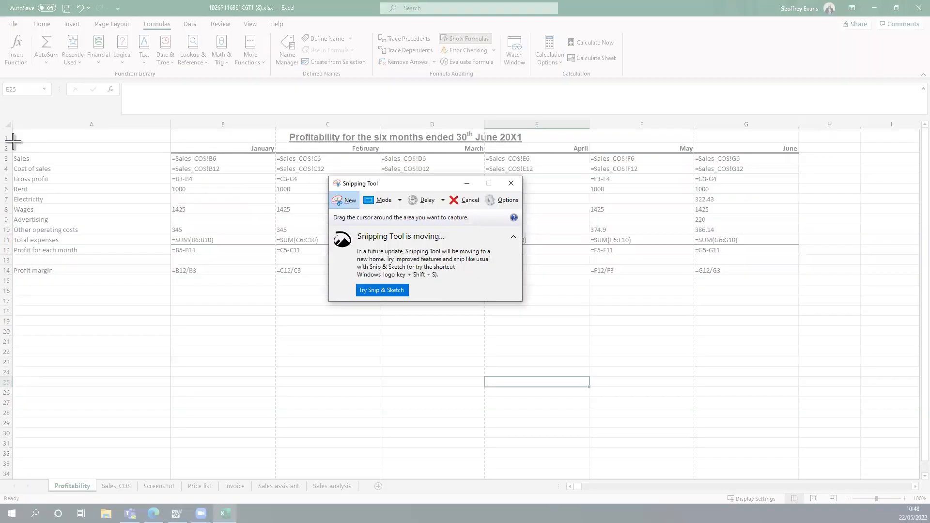
pyautogui.moveTo(10, 130); pyautogui.dragTo(806, 309)
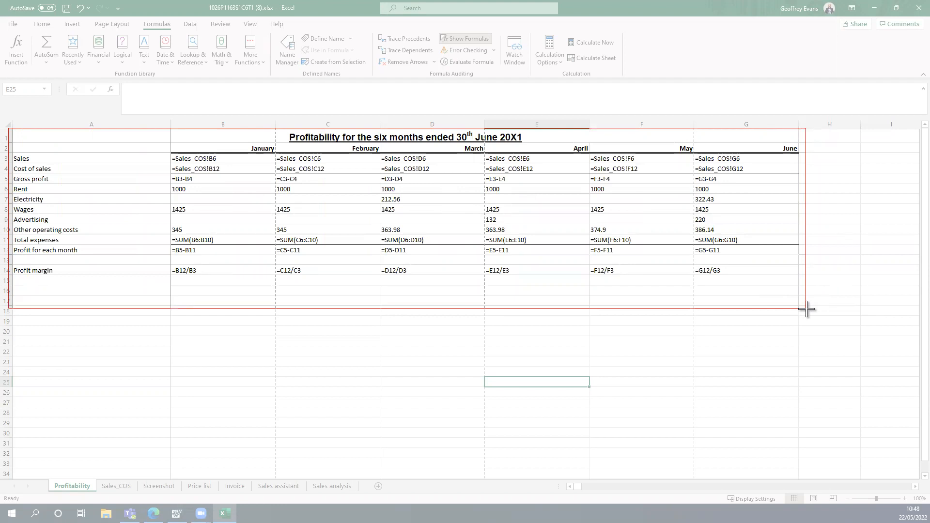
pyautogui.moveTo(806, 309); pyautogui.dragTo(806, 309)
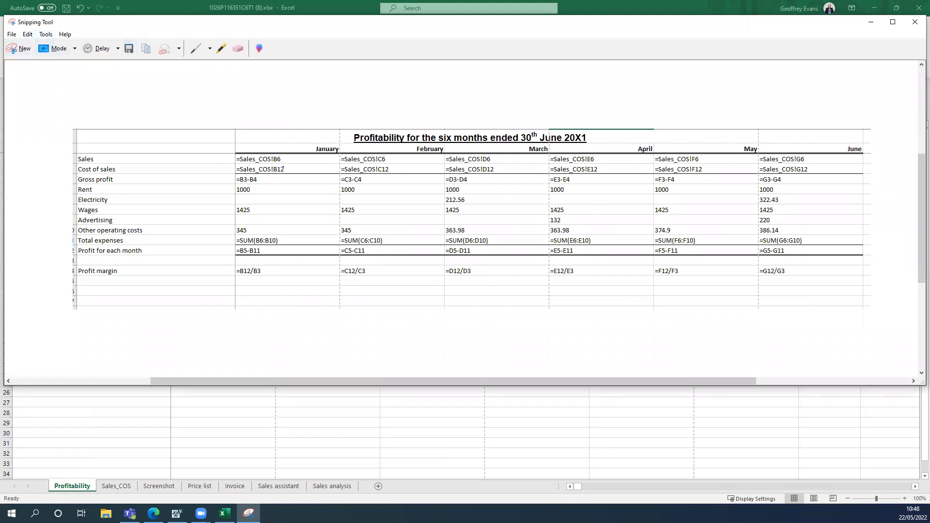
pyautogui.click(27, 33)
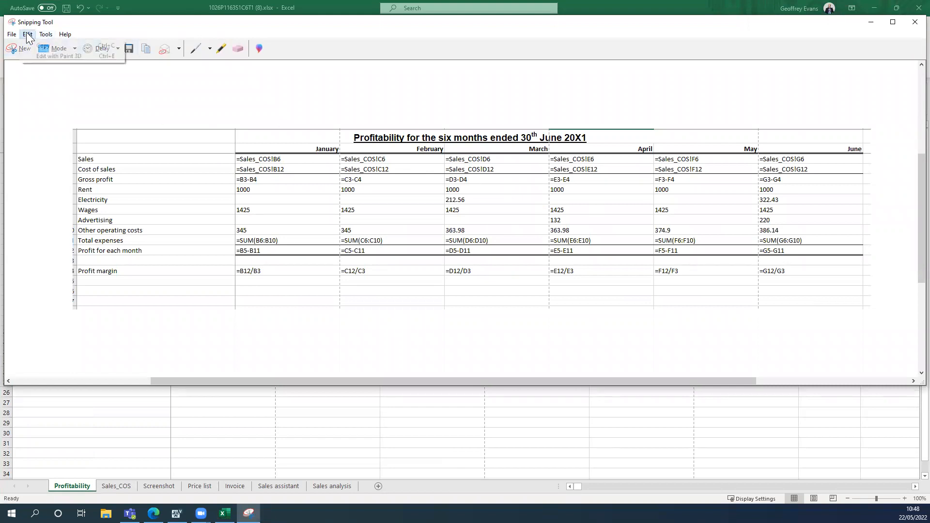
pyautogui.click(45, 46)
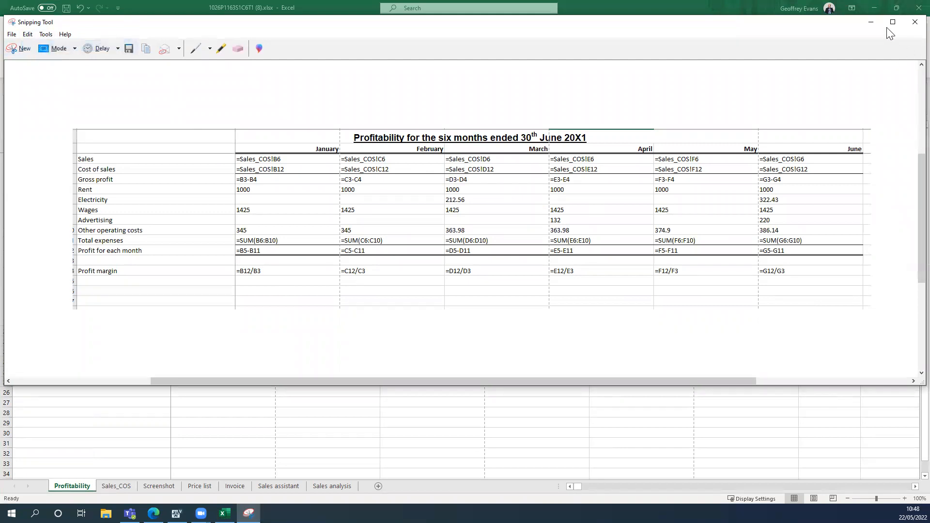
pyautogui.click(871, 22)
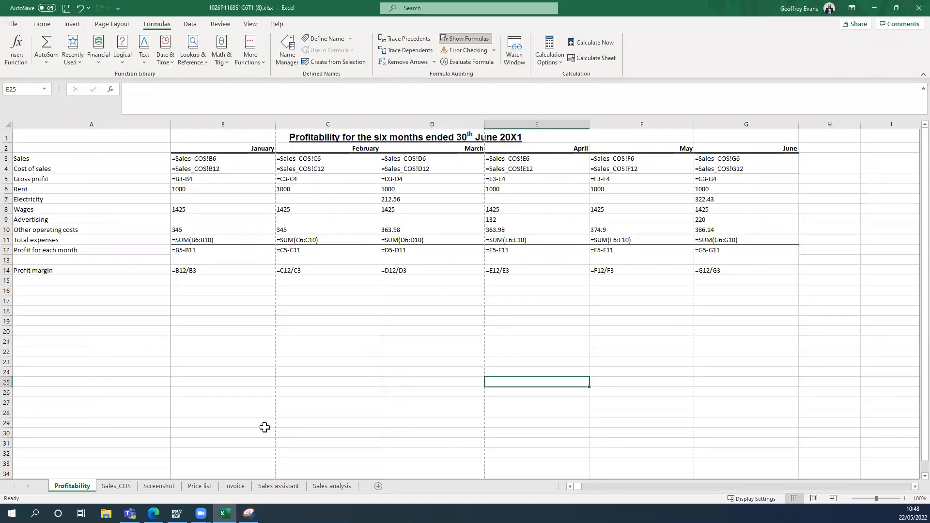
# Paste the captured formulas image into the Screenshot worksheet at cell A1.
pyautogui.click(169, 486)
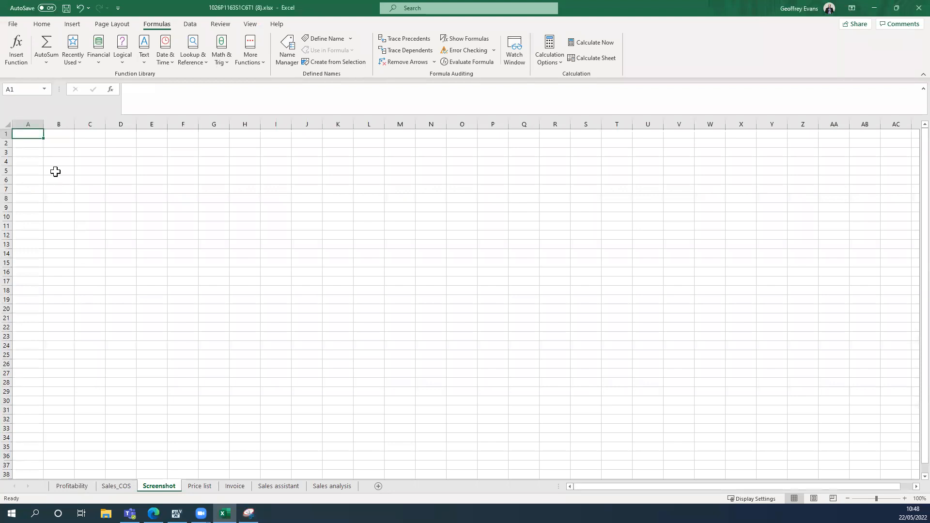
pyautogui.click(42, 23)
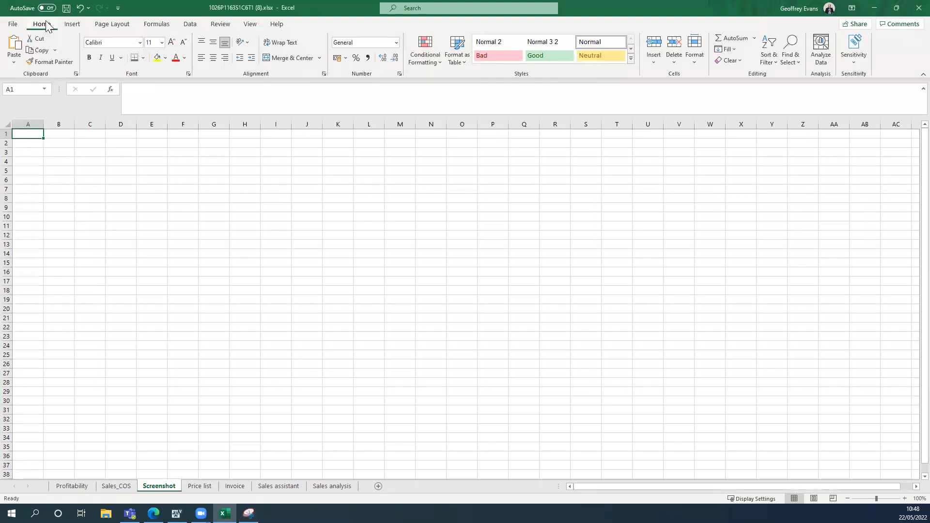
pyautogui.click(17, 45)
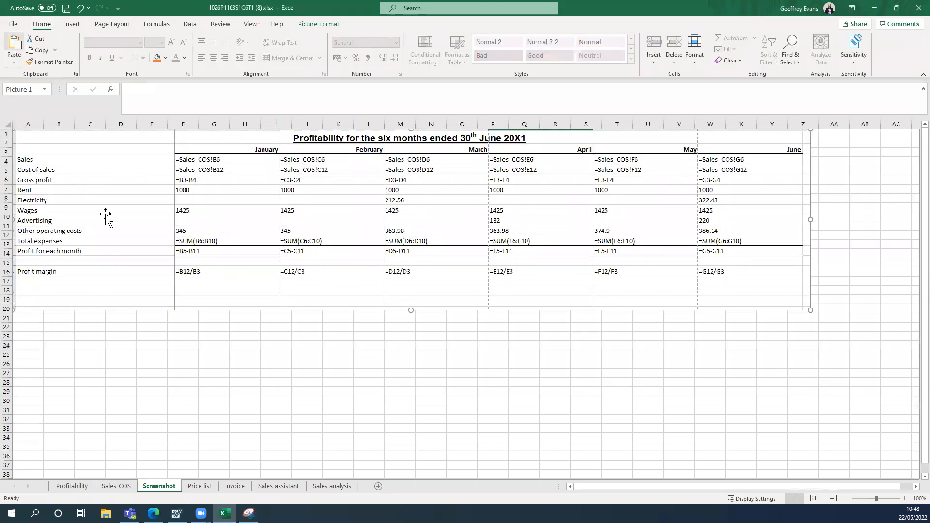
pyautogui.click(390, 391)
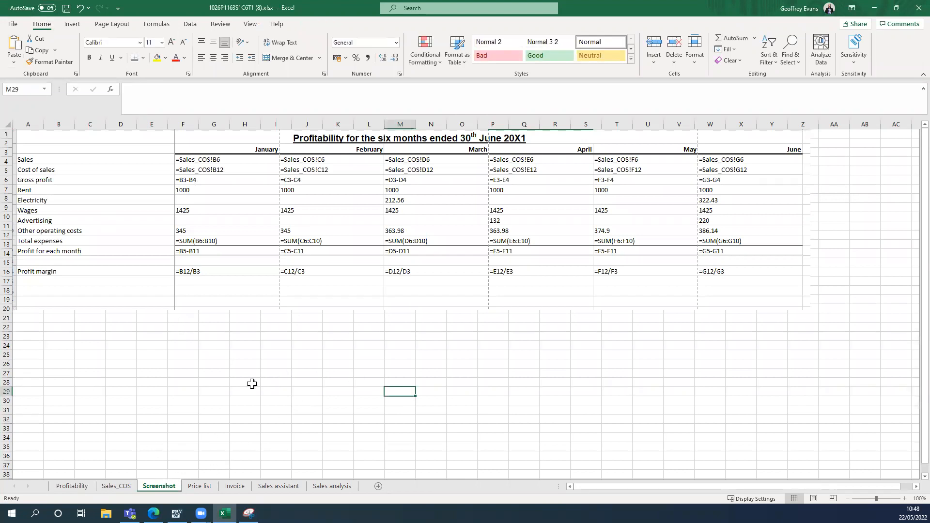
# Rename the Screenshot worksheet to Formulas.
pyautogui.rightClick(164, 490)
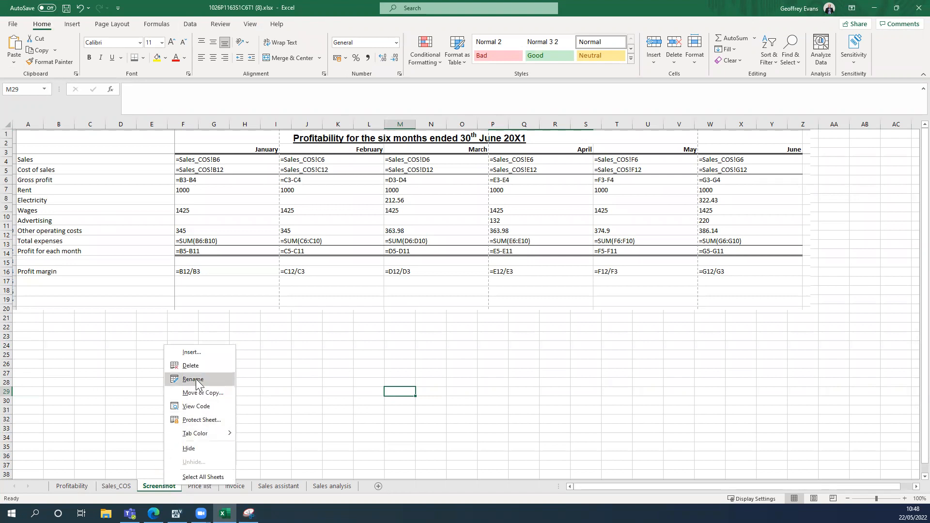
pyautogui.click(193, 379)
pyautogui.write('For')
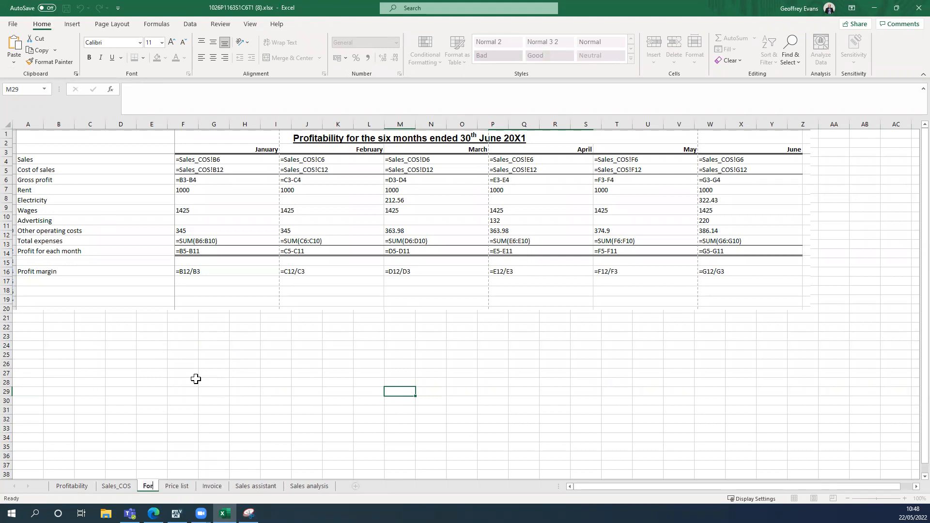
pyautogui.write('mulas')
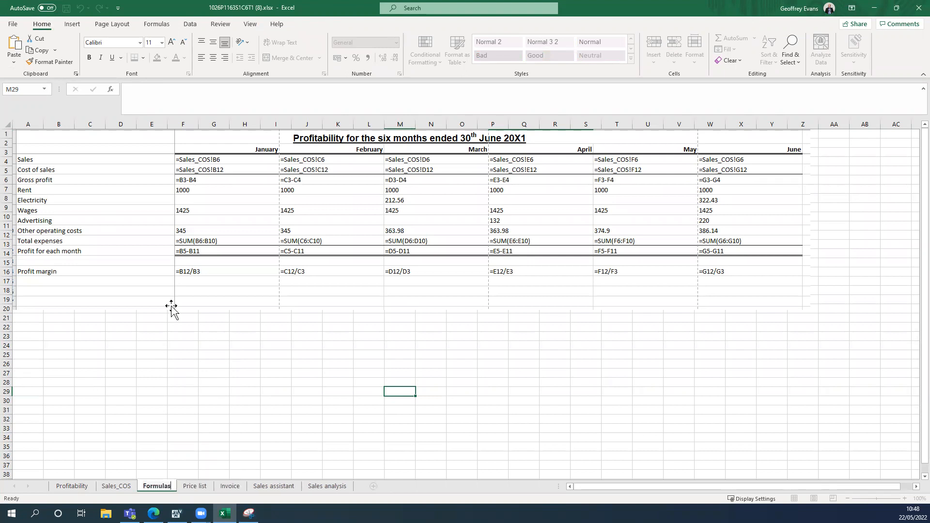
pyautogui.click(236, 364)
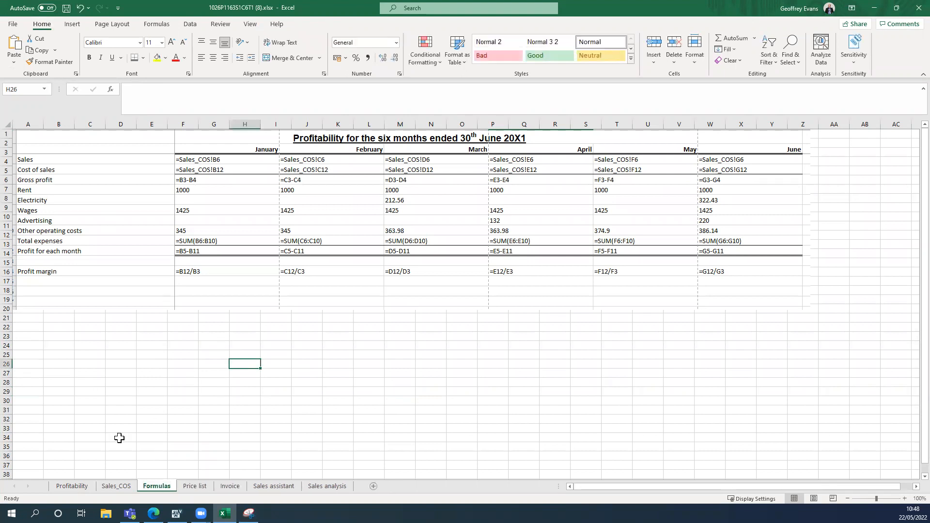
# Set the Profitability worksheet to show values again instead of formulas.
pyautogui.click(72, 486)
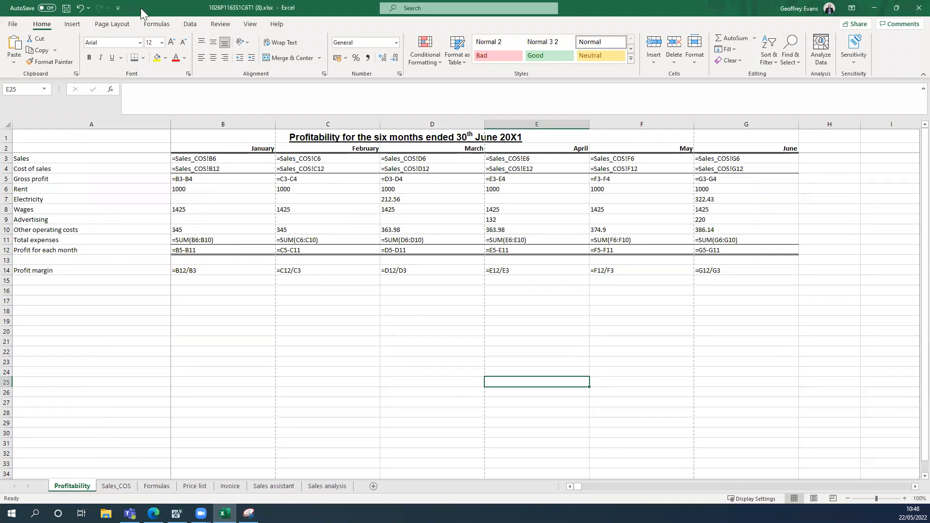
pyautogui.click(154, 25)
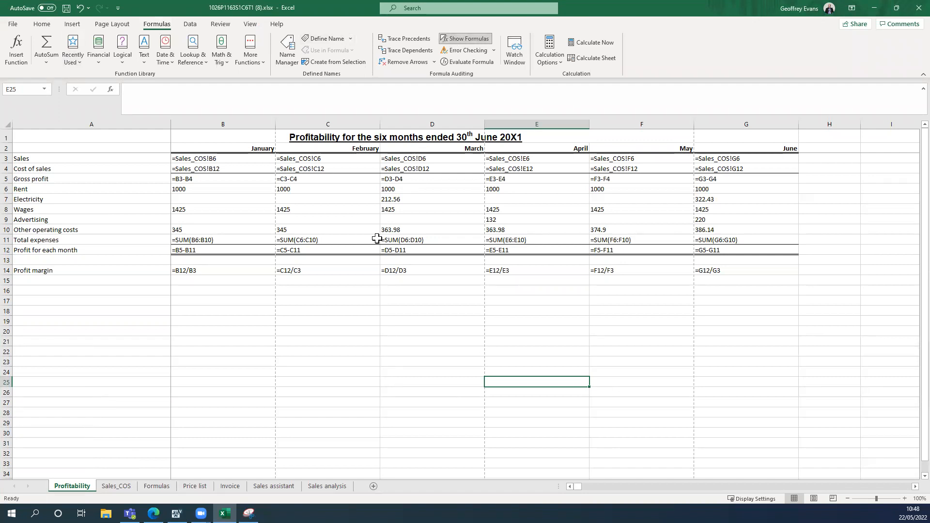
pyautogui.click(470, 40)
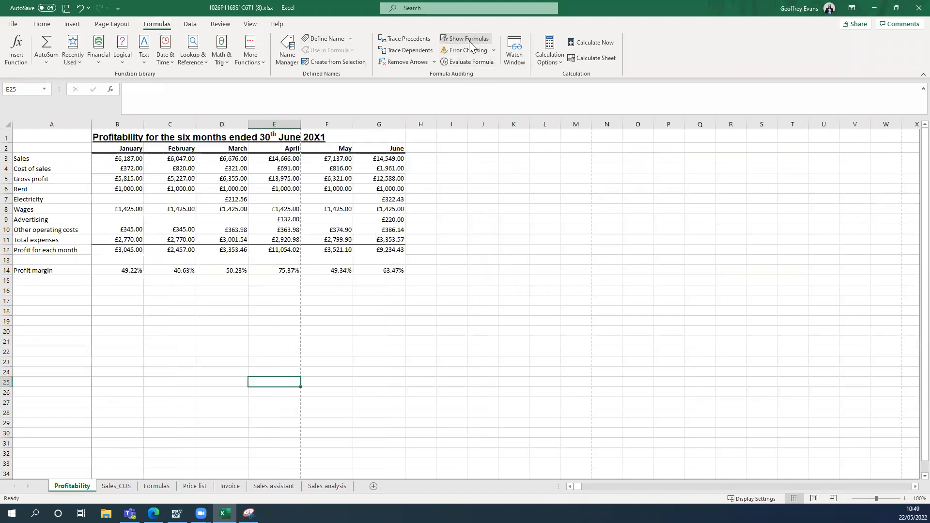
pyautogui.click(502, 244)
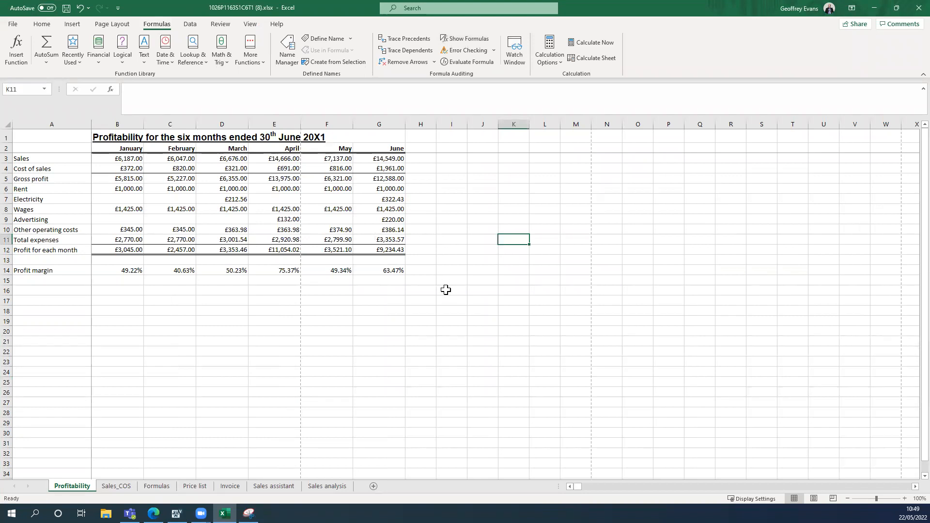
# Return to the side-by-side view and highlight instructions (f) on showing formulas and (g) on renaming the worksheet as done in Surpass.
pyautogui.press('super+Left')
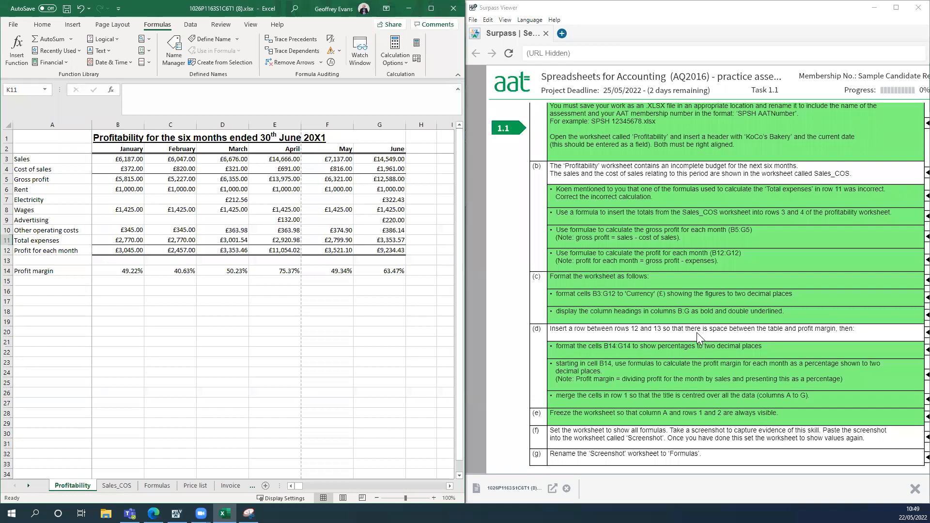
pyautogui.scroll(-1, 697, 332)
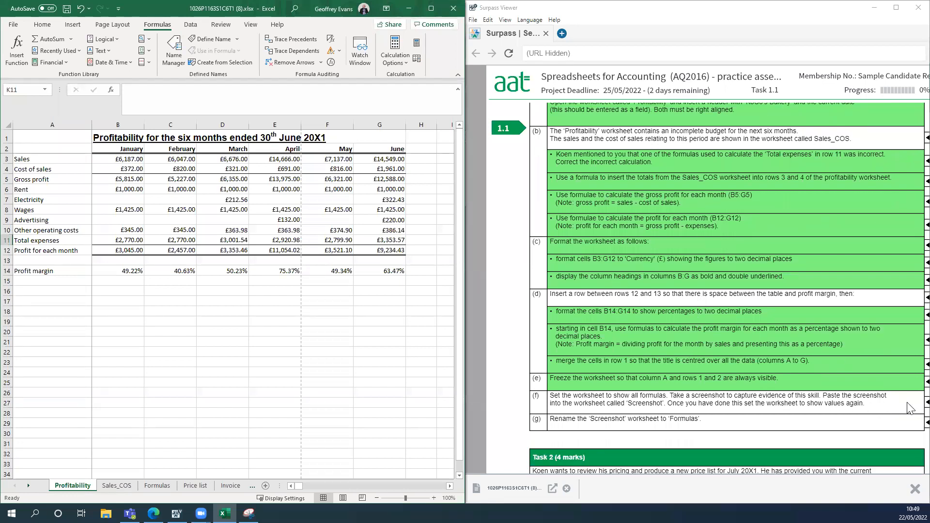
pyautogui.click(913, 408)
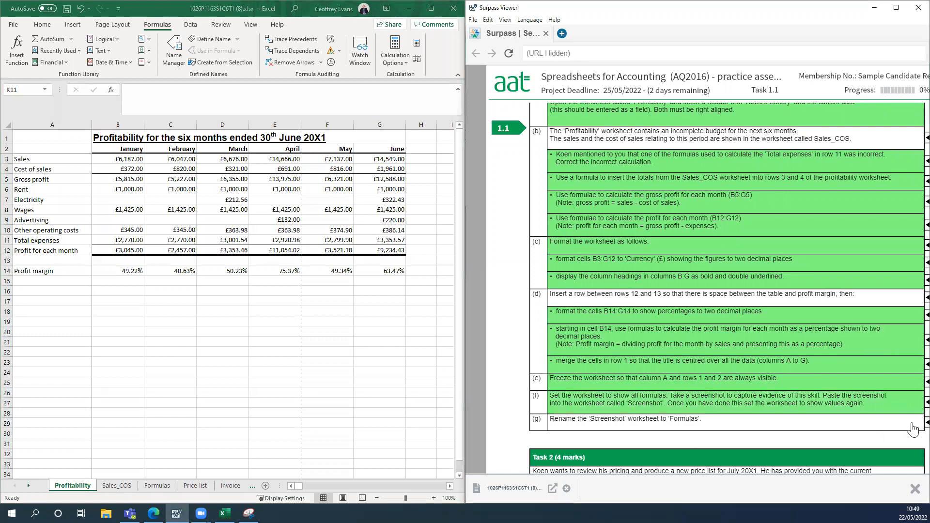
pyautogui.click(913, 423)
pyautogui.scroll(-1, 698, 328)
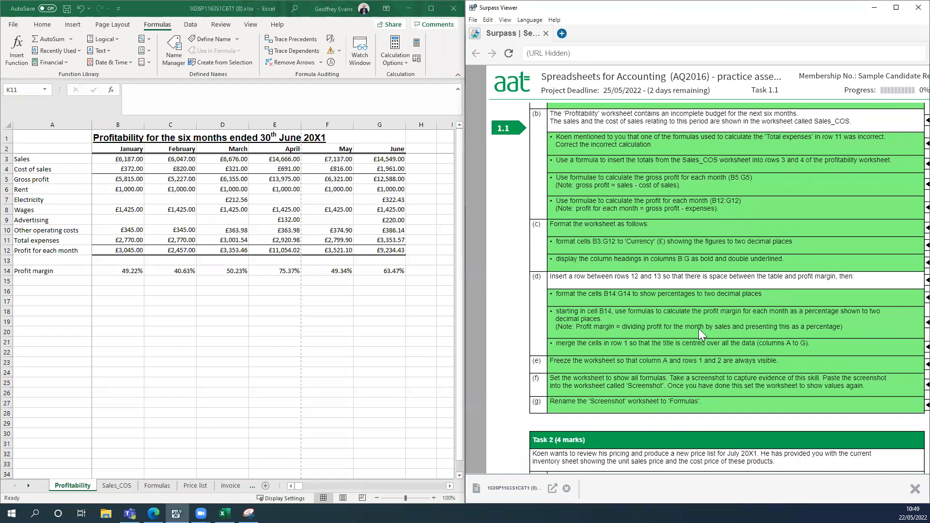
# Bring the Task 2 instructions into view in Surpass and open the Price list worksheet in the Excel workbook.
pyautogui.scroll(-4, 698, 328)
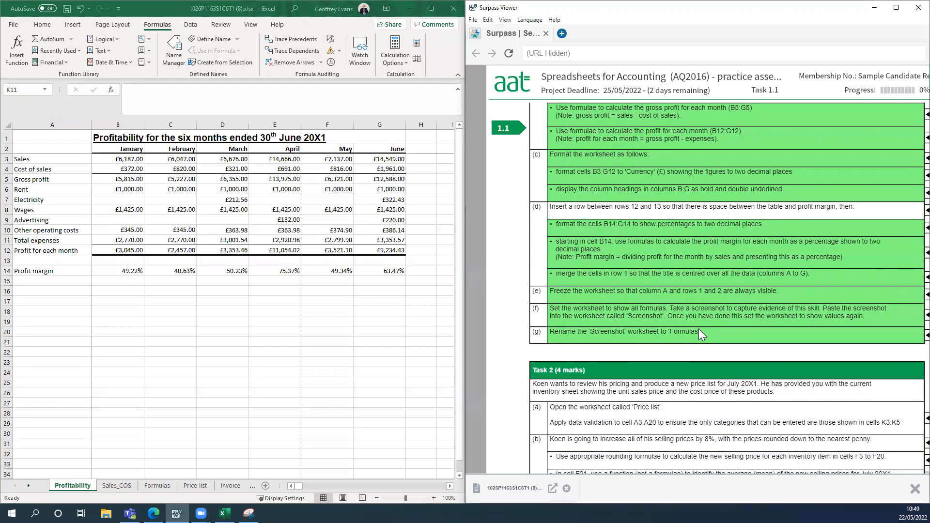
pyautogui.scroll(-8, 698, 329)
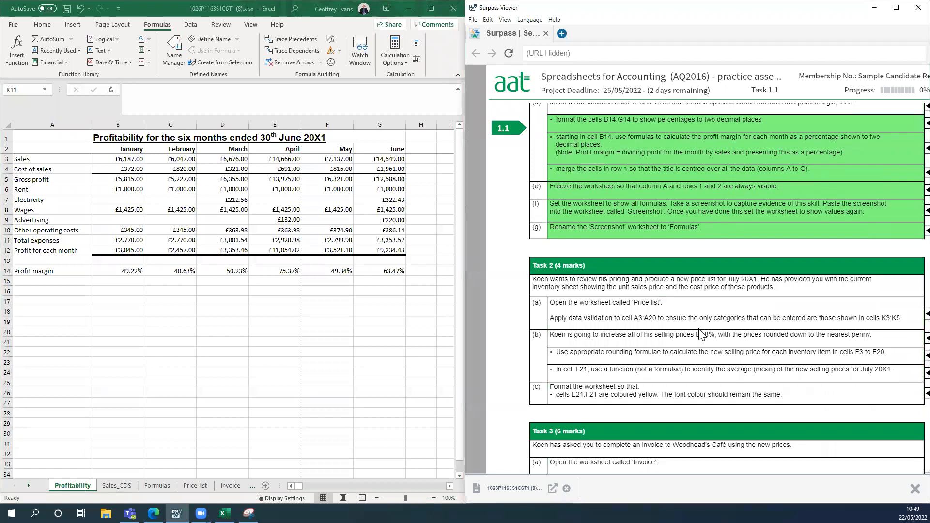
pyautogui.scroll(-3, 698, 333)
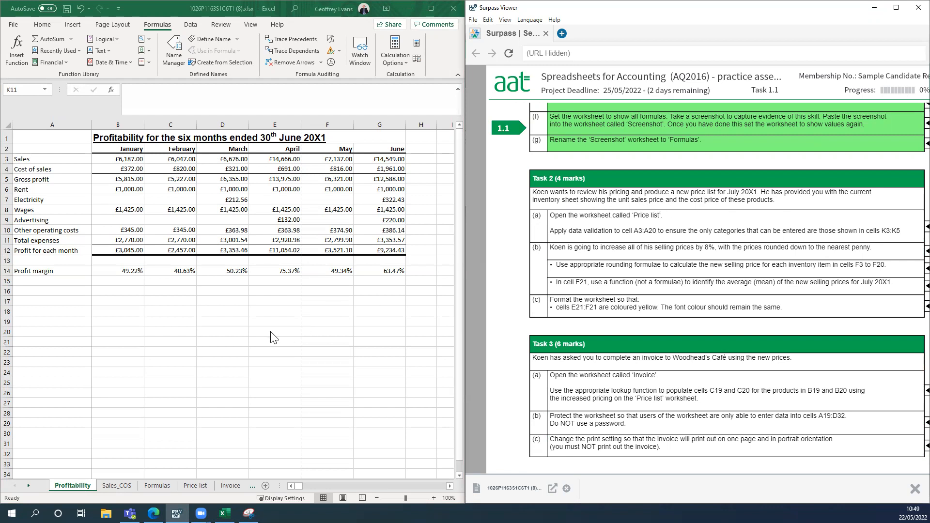
pyautogui.click(234, 344)
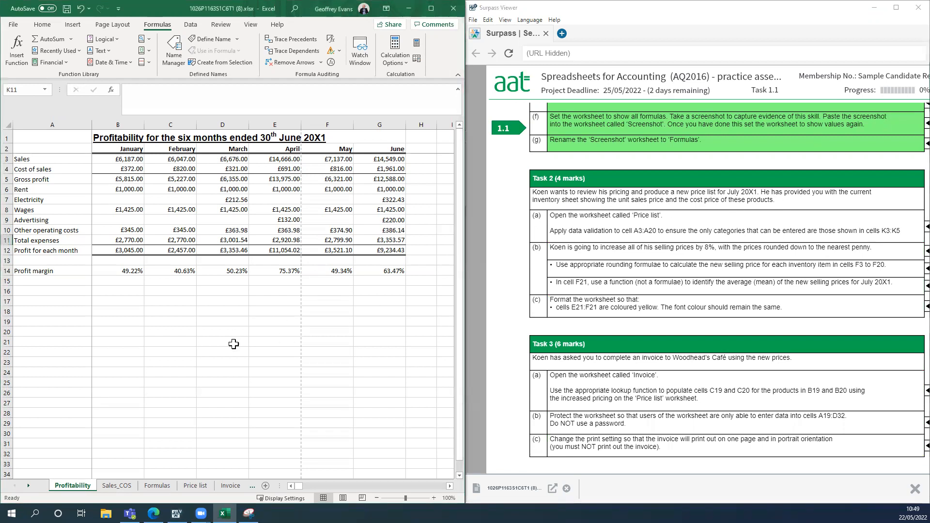
pyautogui.click(195, 487)
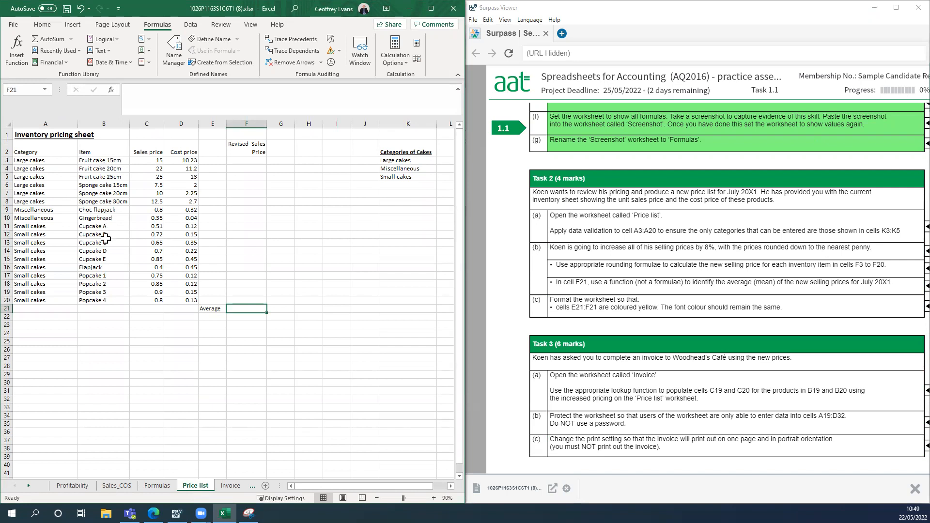
pyautogui.click(150, 160)
pyautogui.click(179, 160)
pyautogui.click(270, 201)
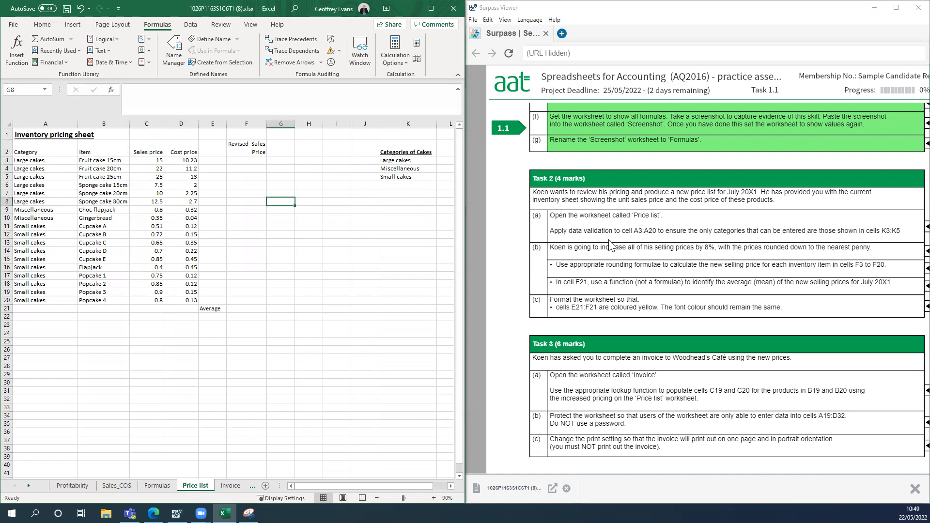
pyautogui.click(288, 300)
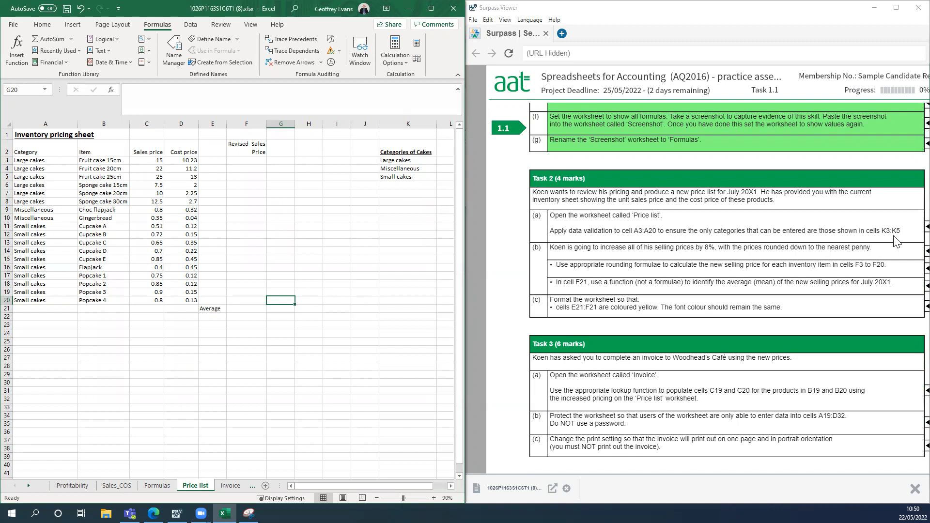
# Maximise the workbook and open the data validation settings for category cells A3:A20 on the Price list worksheet.
pyautogui.click(432, 12)
pyautogui.click(365, 241)
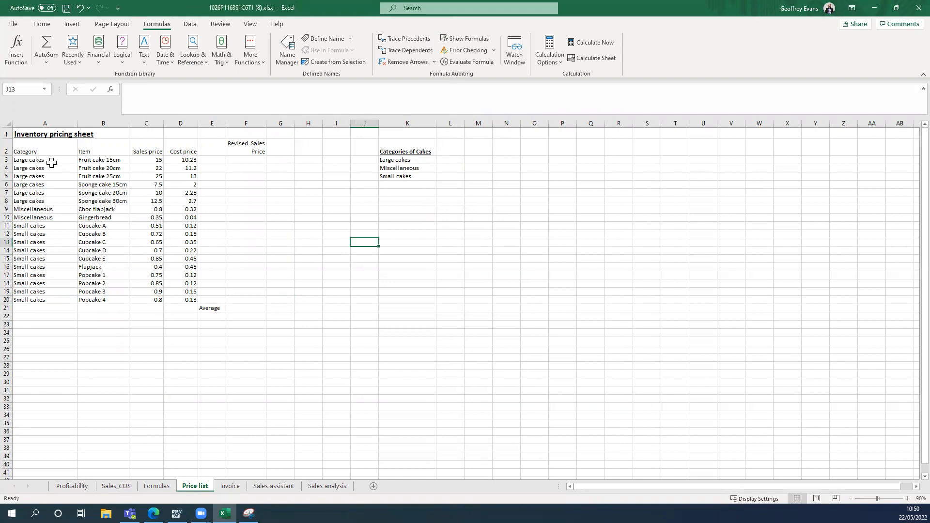
pyautogui.moveTo(52, 163); pyautogui.dragTo(45, 301)
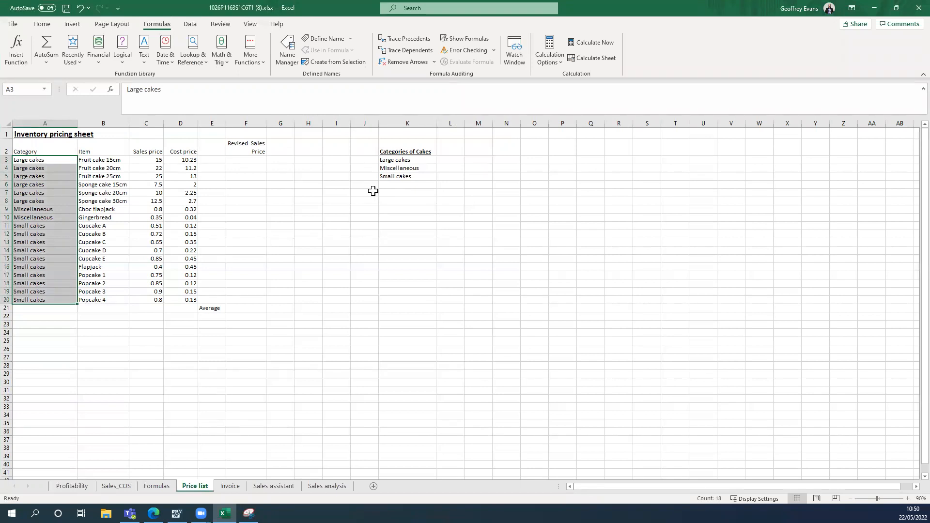
pyautogui.click(189, 26)
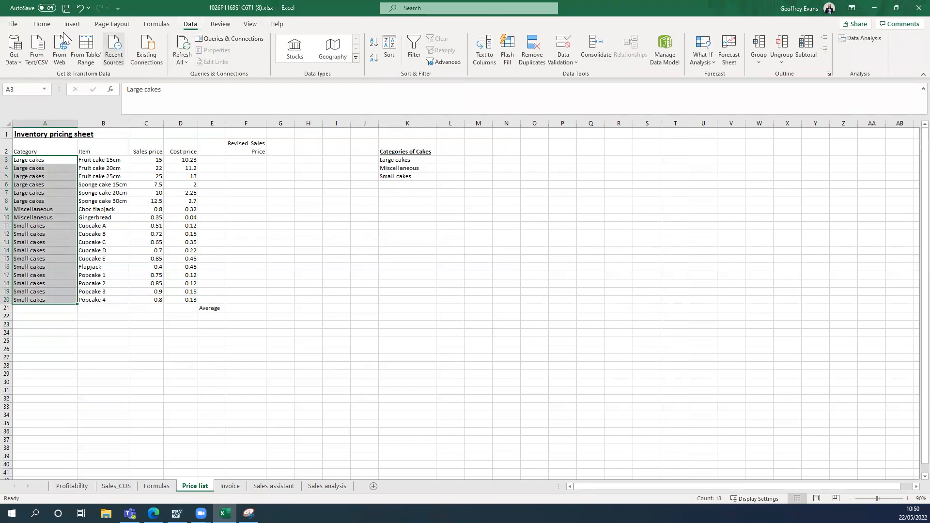
pyautogui.click(34, 27)
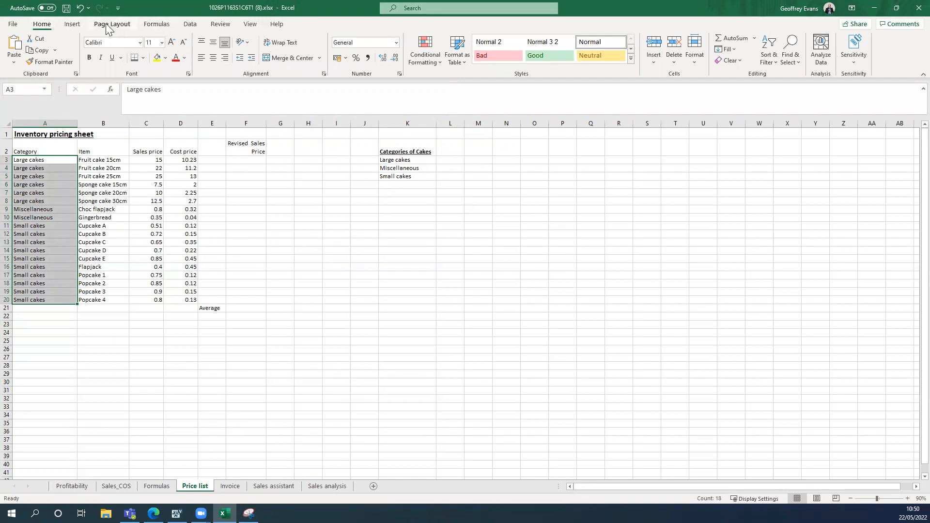
pyautogui.click(187, 26)
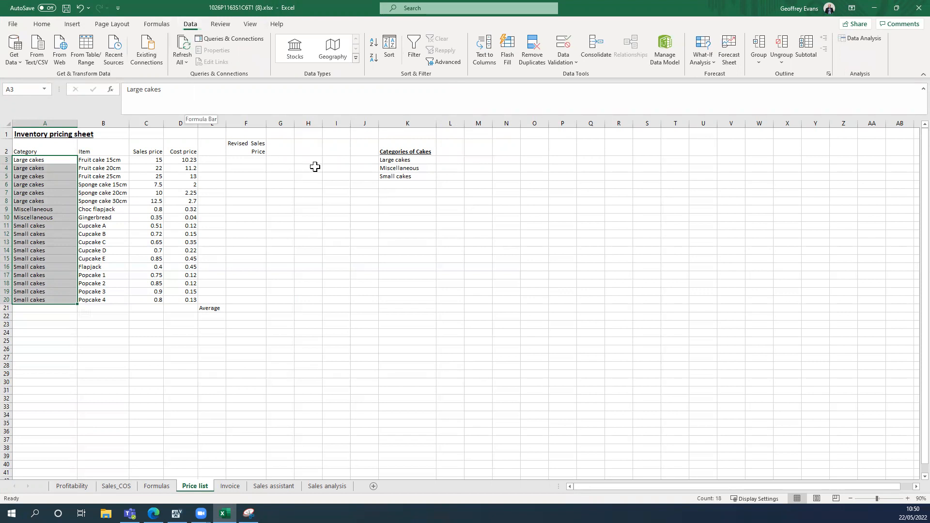
pyautogui.click(564, 61)
pyautogui.click(579, 77)
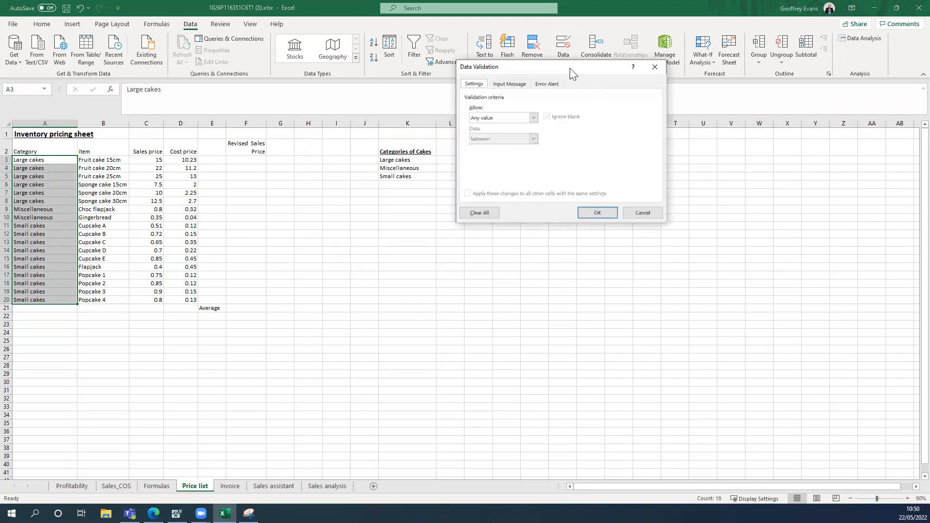
pyautogui.moveTo(569, 68); pyautogui.dragTo(591, 75)
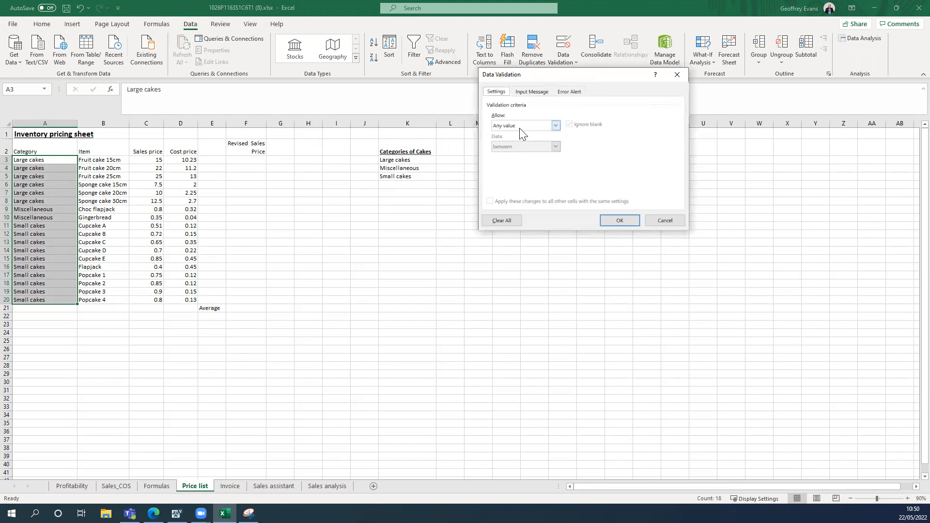
# Set the validation to allow a List with source =$K$3:$K$5, leave the input message blank, and apply it.
pyautogui.click(556, 125)
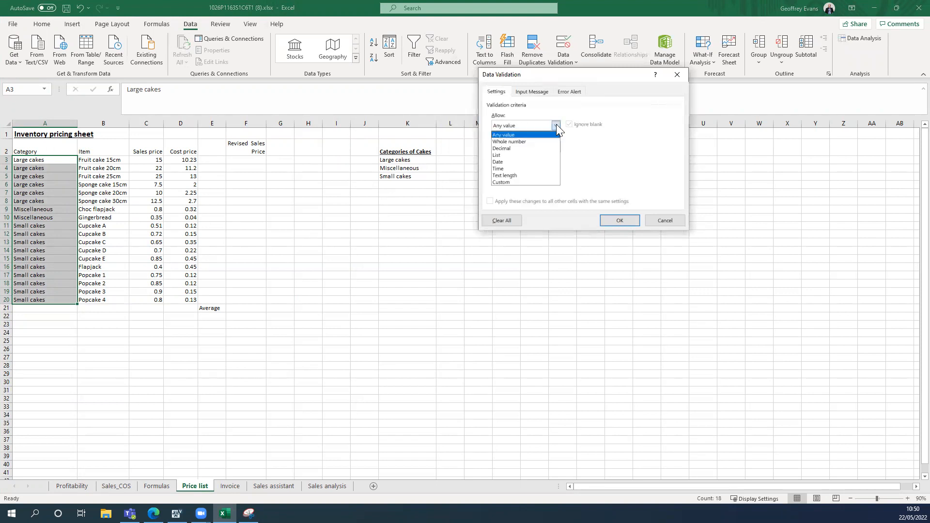
pyautogui.click(533, 155)
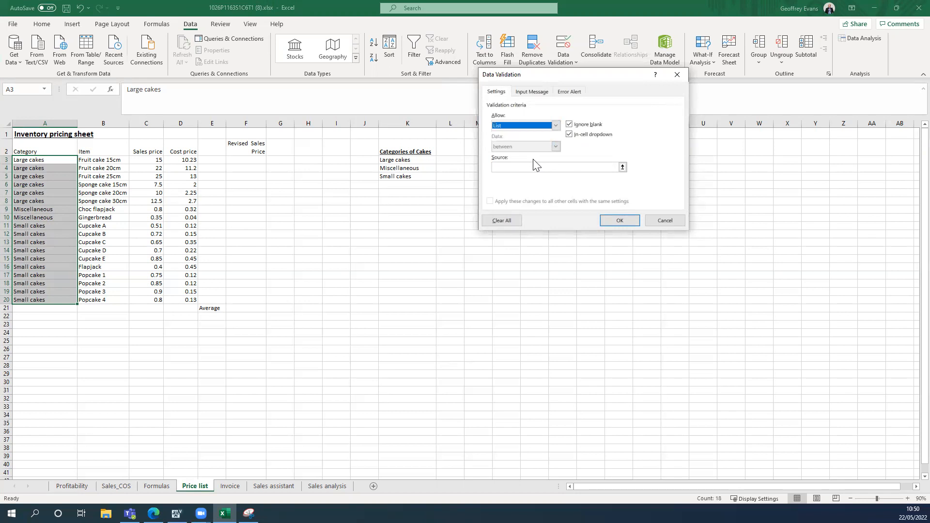
pyautogui.click(622, 167)
pyautogui.moveTo(412, 159); pyautogui.dragTo(414, 175)
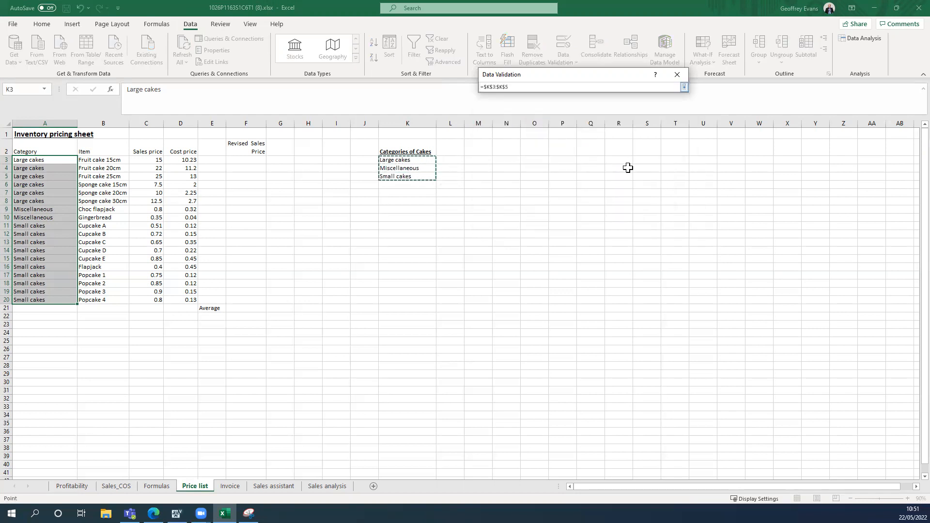
pyautogui.click(684, 88)
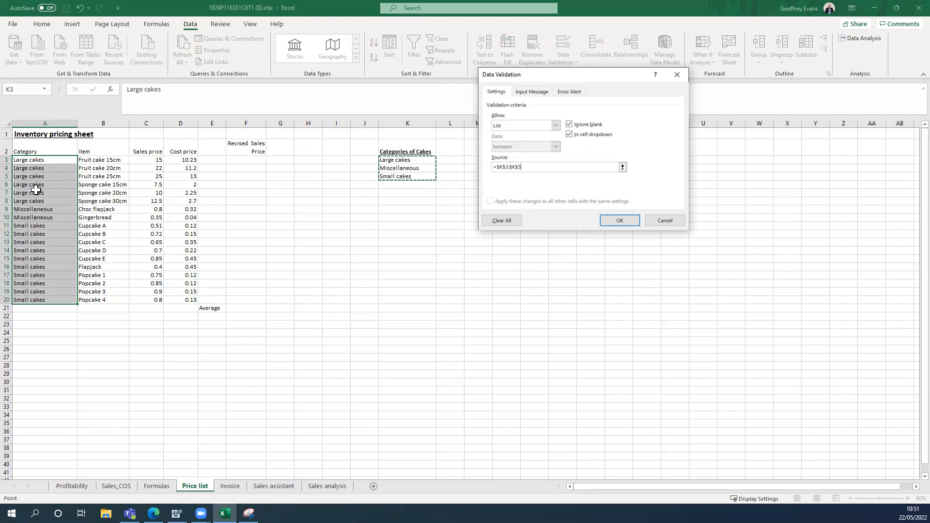
pyautogui.click(532, 93)
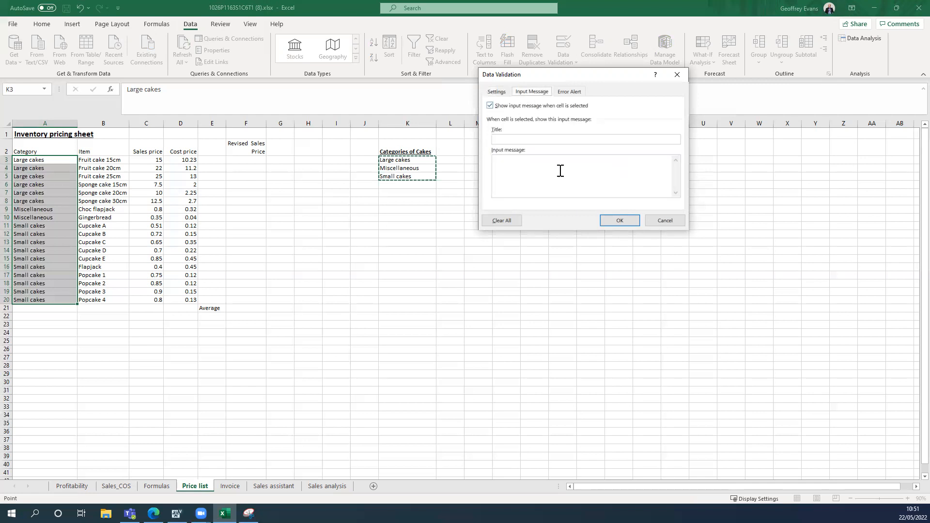
pyautogui.click(508, 158)
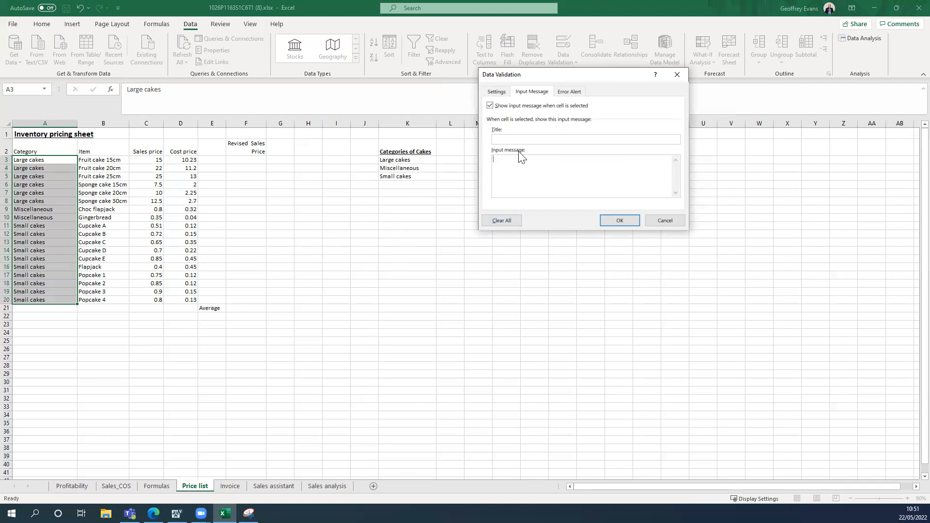
pyautogui.click(498, 92)
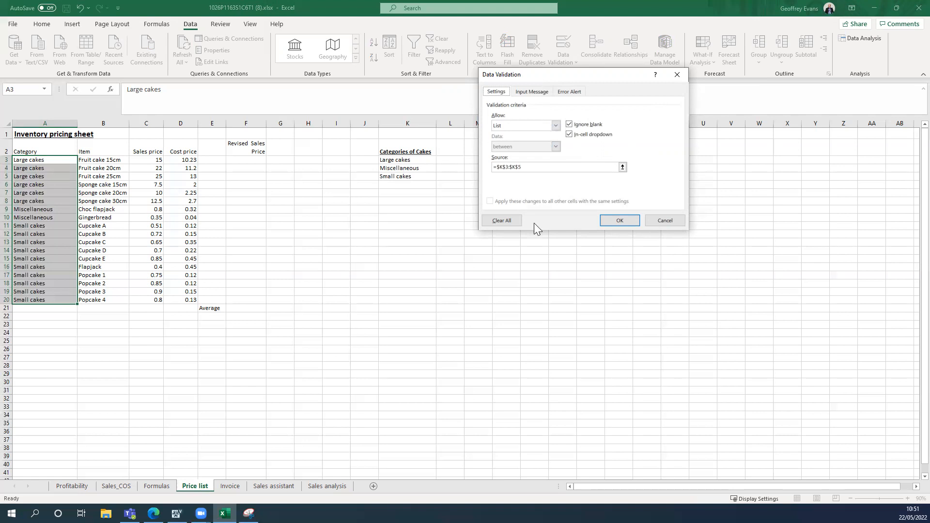
pyautogui.click(619, 220)
pyautogui.click(619, 242)
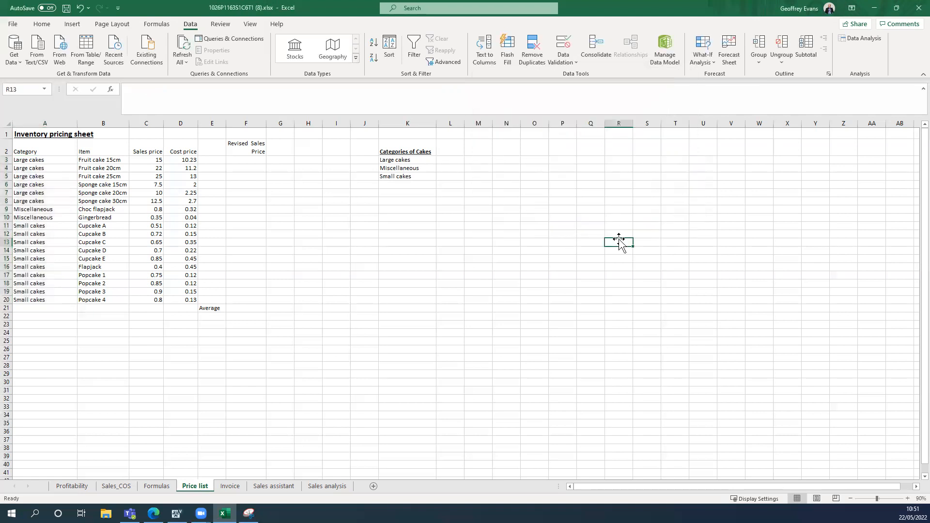
# Test the validation by entering the invalid category "Asas" in cell A11, and cancel the entry.
pyautogui.click(26, 225)
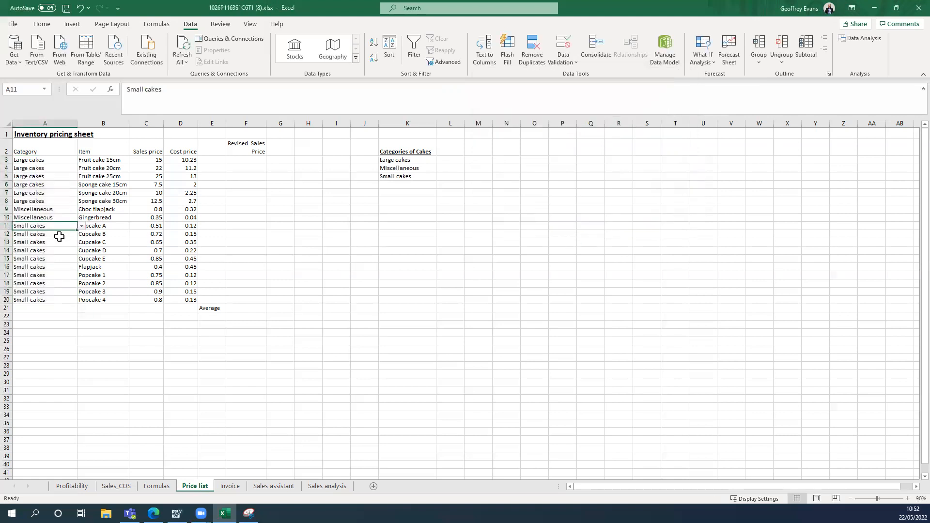
pyautogui.write('ASas')
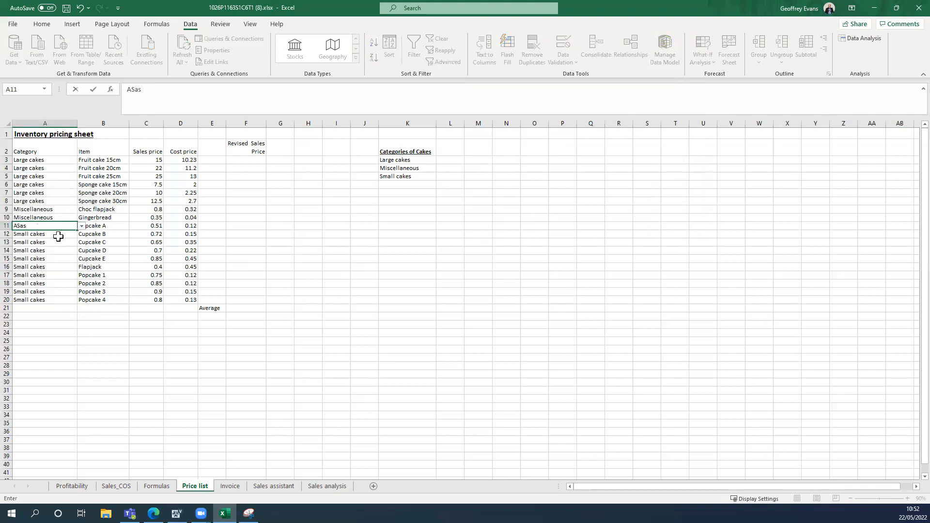
pyautogui.press('Return')
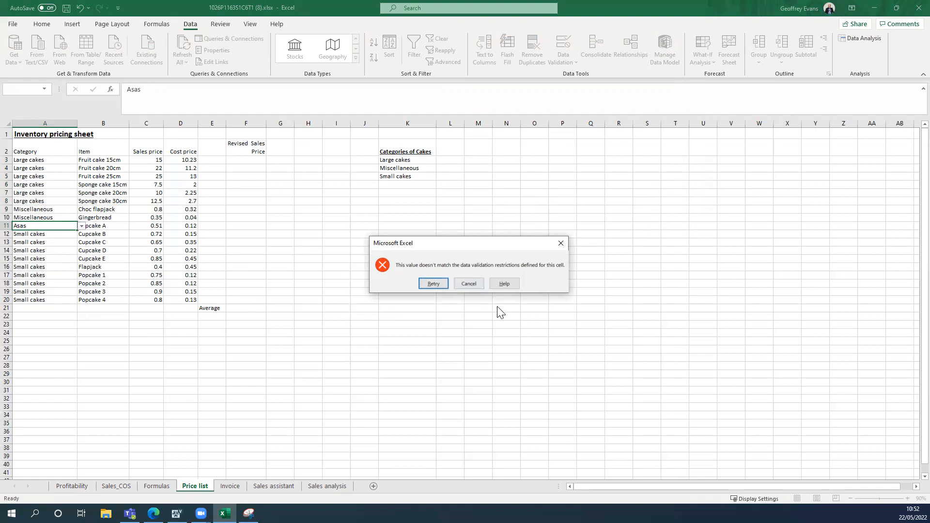
pyautogui.click(468, 284)
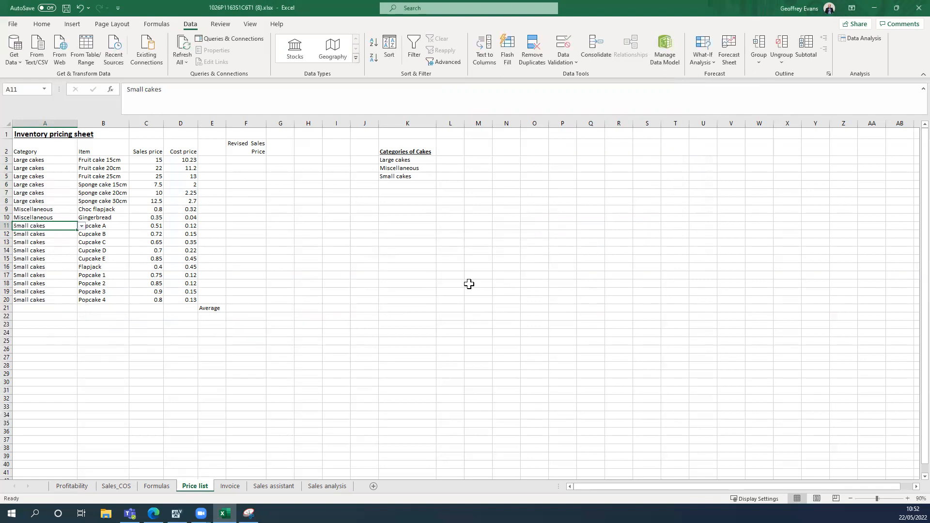
pyautogui.click(415, 301)
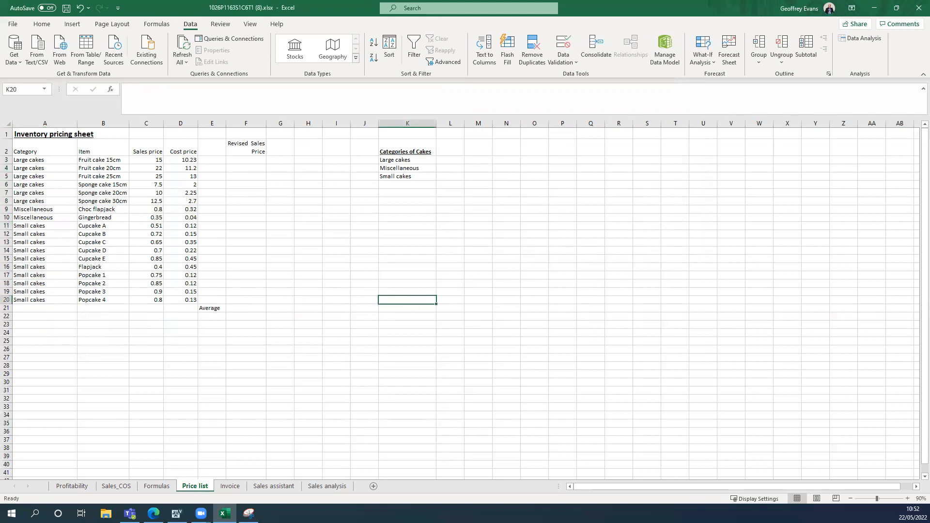
# Test a permitted category by entering "Large cakes" in cell A9, and undo that entry.
pyautogui.click(51, 210)
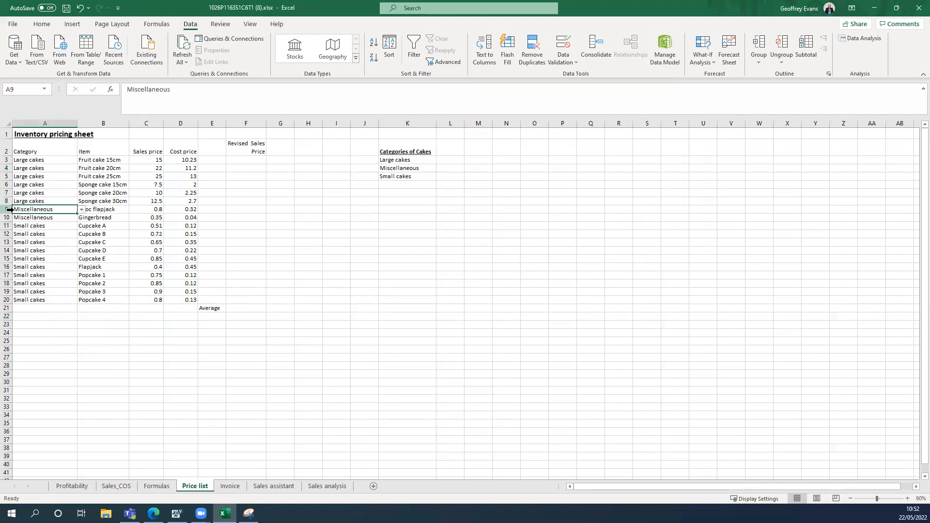
pyautogui.write('Large cakes')
pyautogui.press('Return')
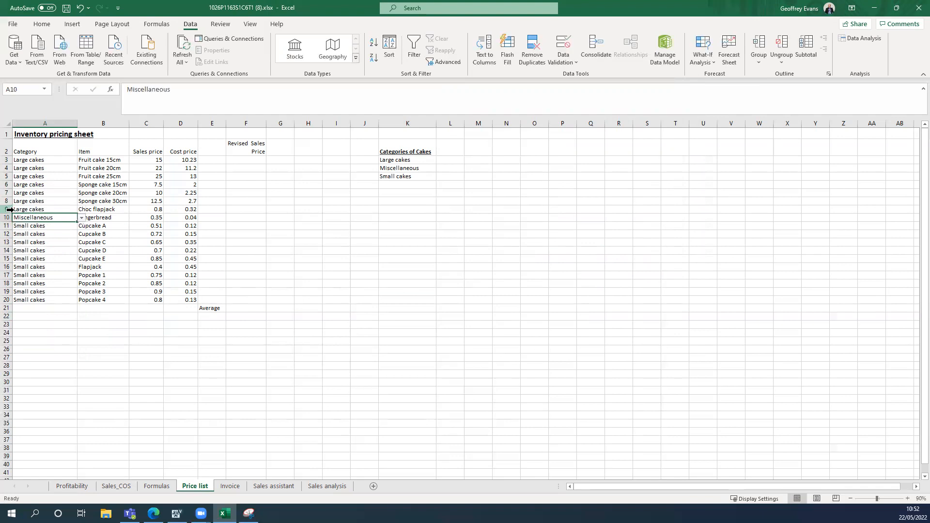
pyautogui.click(29, 209)
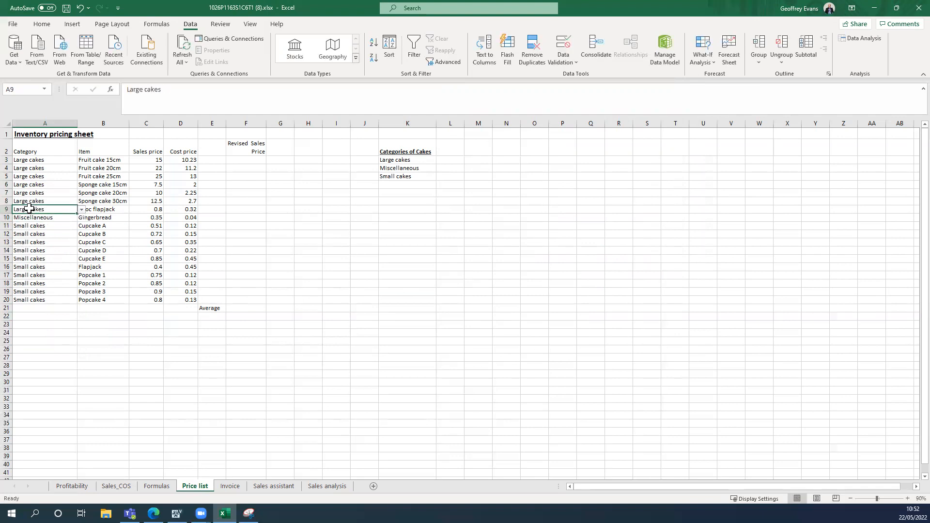
pyautogui.click(81, 8)
pyautogui.click(325, 249)
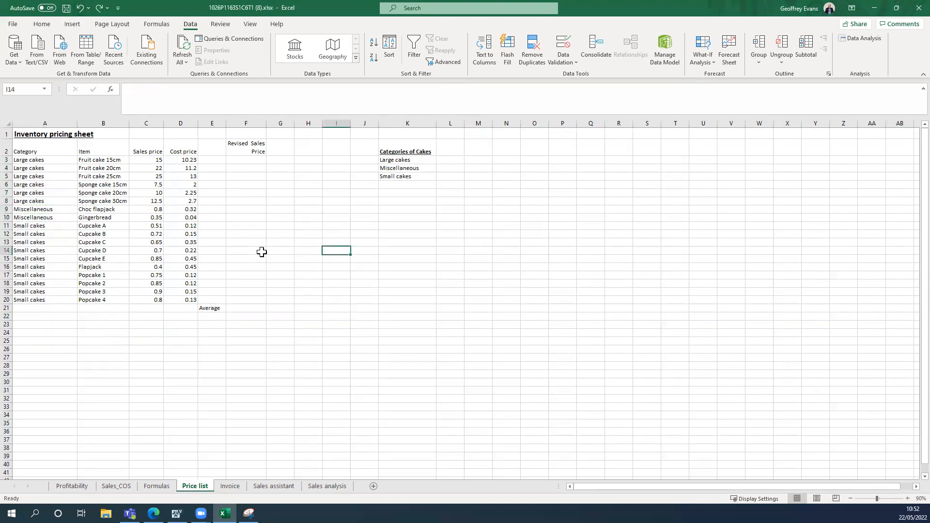
# Return to the side-by-side view, highlight Task 2 instruction (a) as done in Surpass, and maximise the Excel workbook again.
pyautogui.press('super+Left')
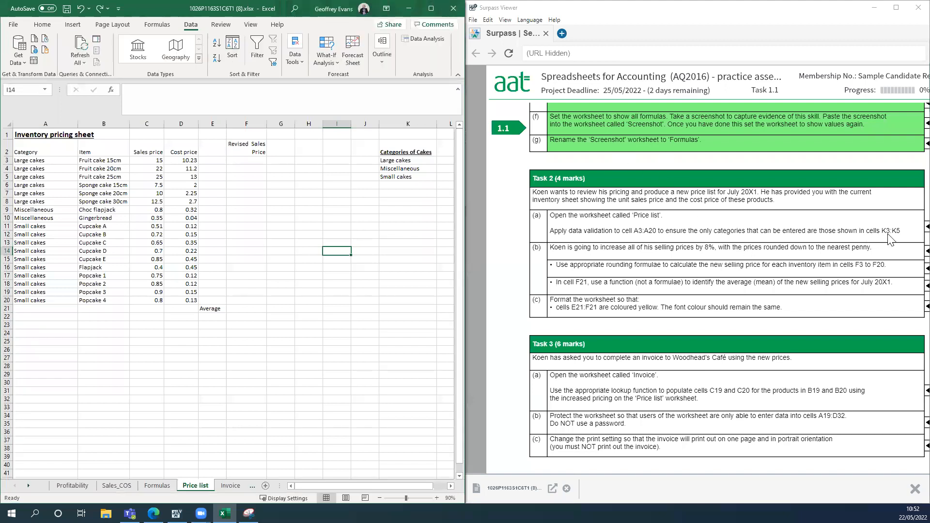
pyautogui.click(911, 232)
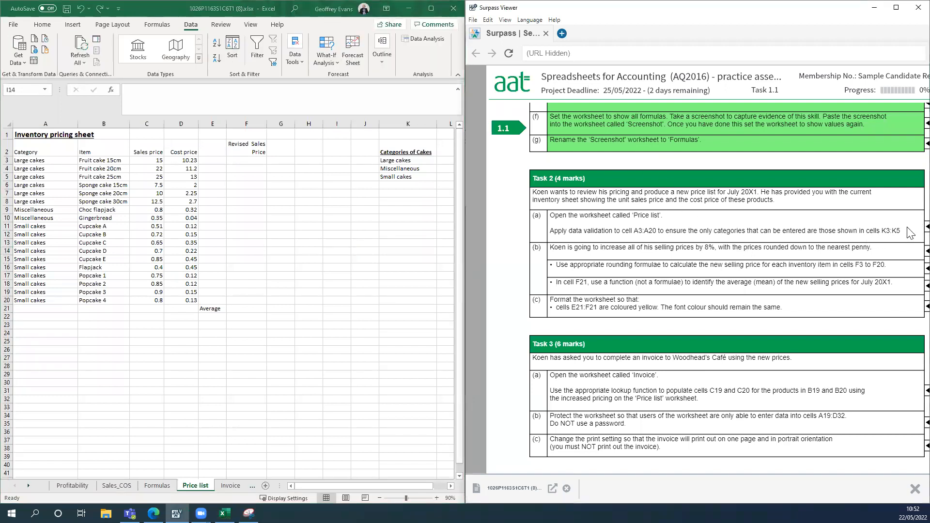
pyautogui.click(912, 231)
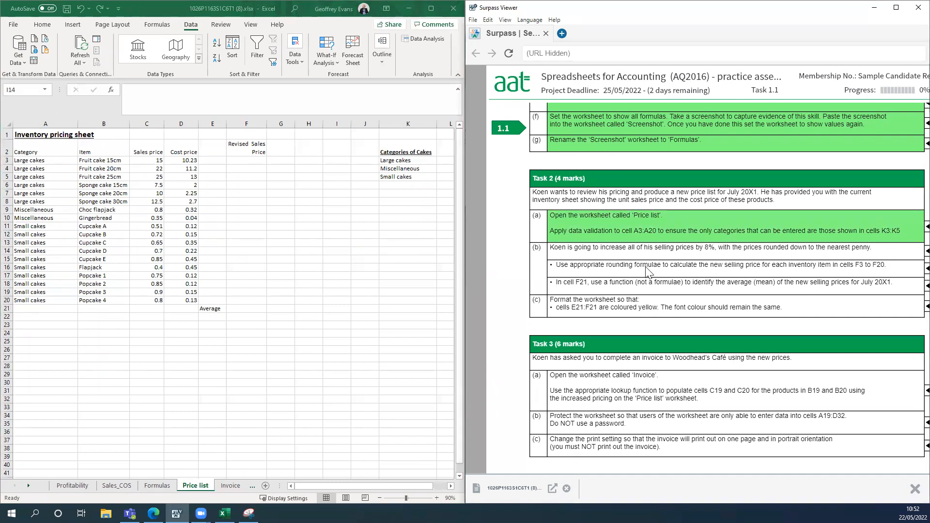
pyautogui.click(431, 8)
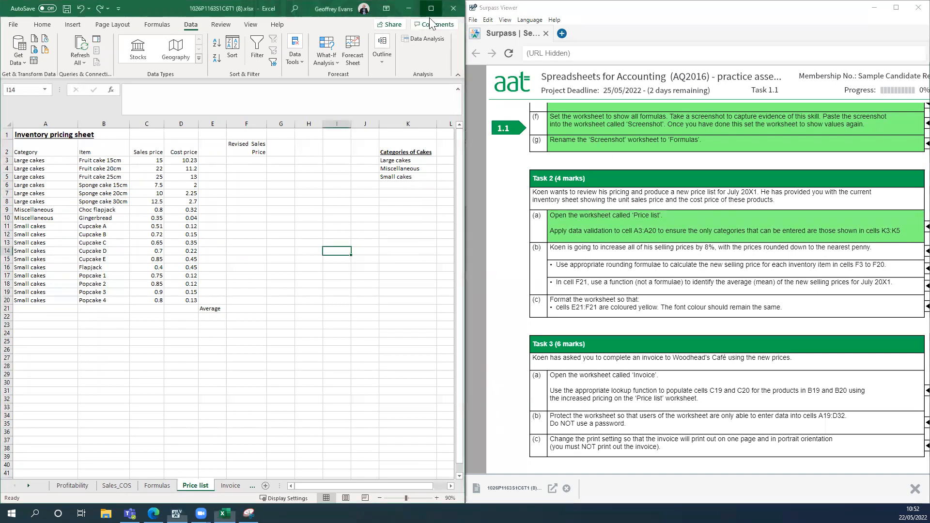
# Enter the formula =ROUNDDOWN(C3*1.08,2) in cell F3 for the revised sales price.
pyautogui.click(346, 266)
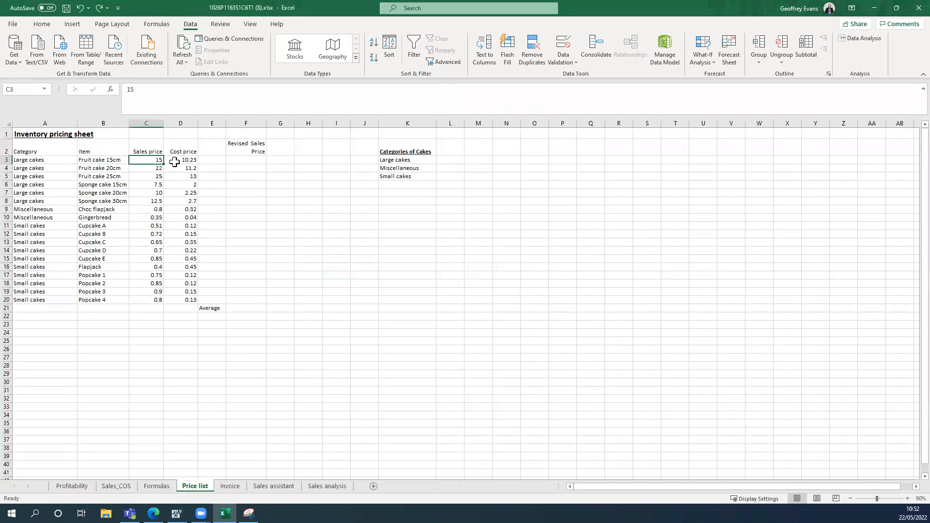
pyautogui.click(245, 160)
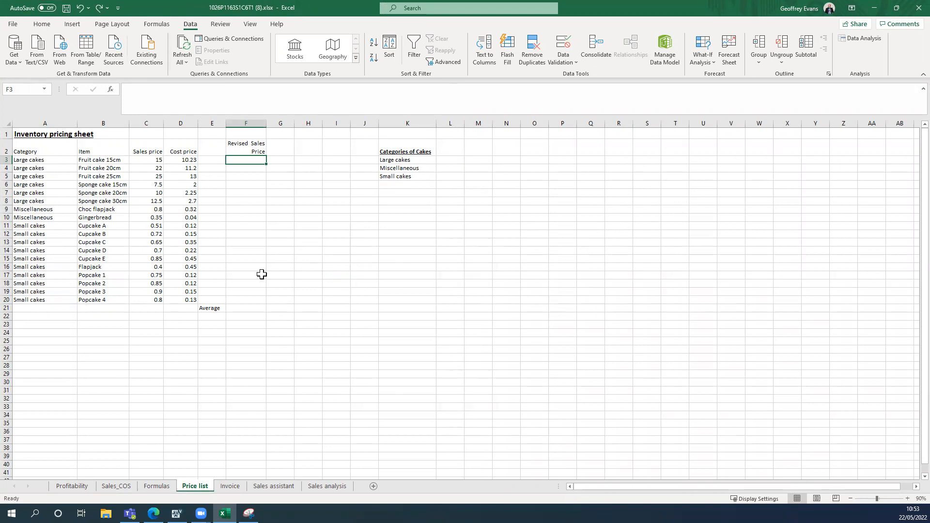
pyautogui.write('=')
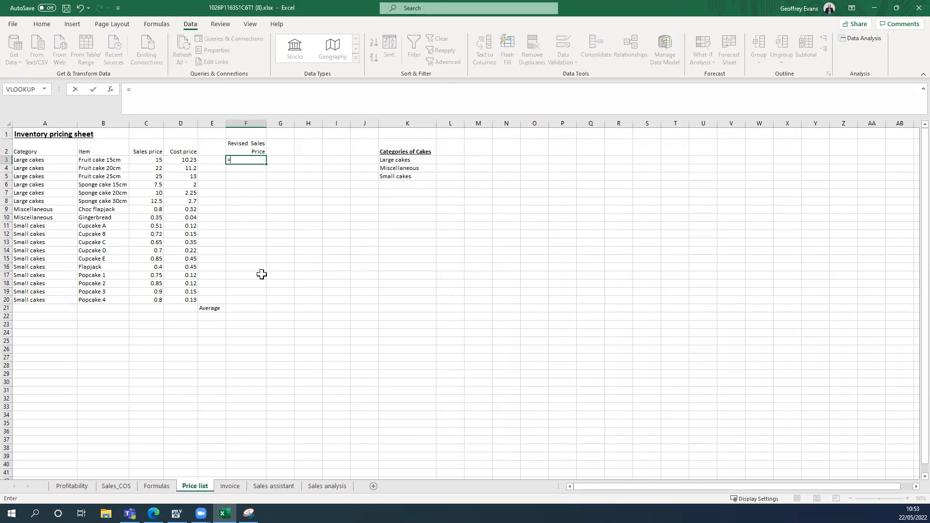
pyautogui.write('round')
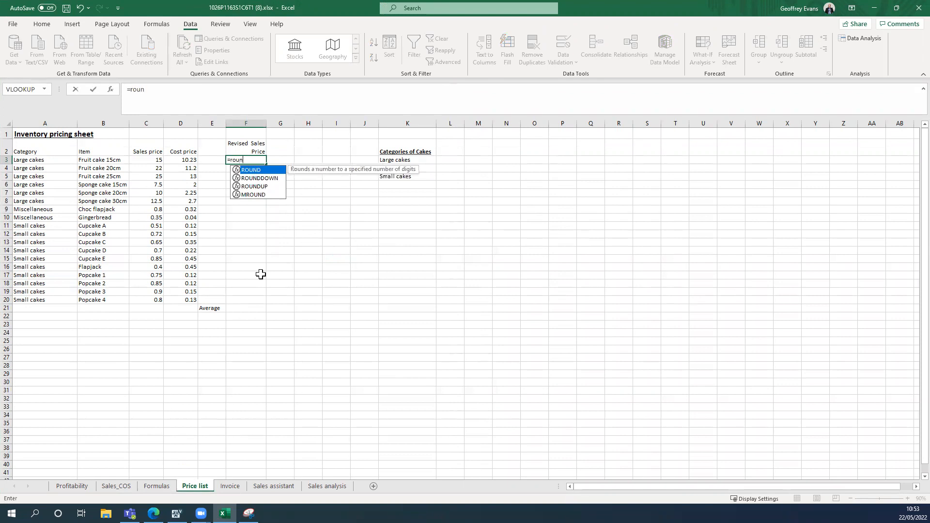
pyautogui.doubleClick(253, 178)
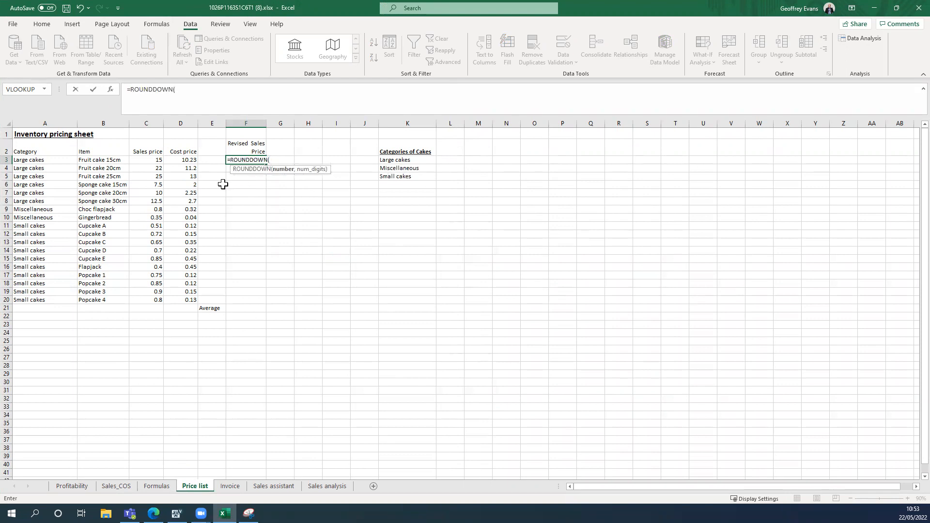
pyautogui.click(152, 161)
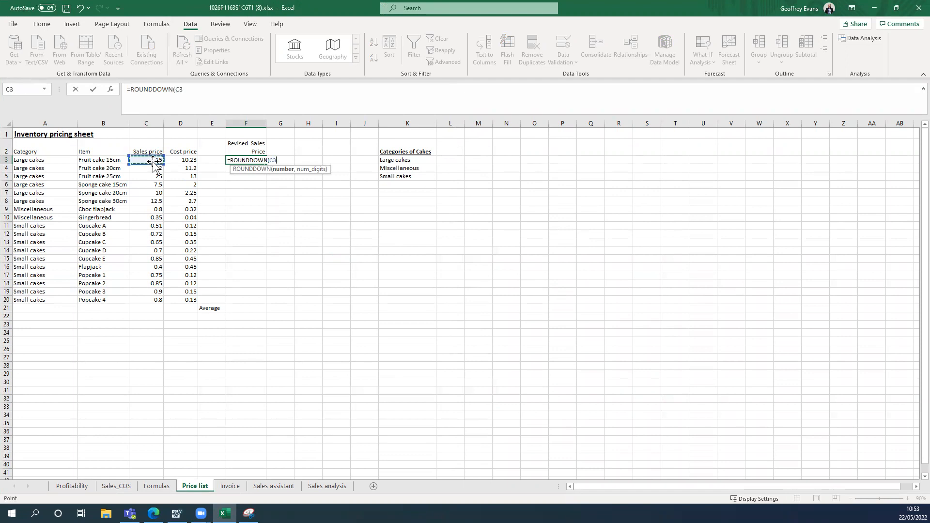
pyautogui.write('*1.08')
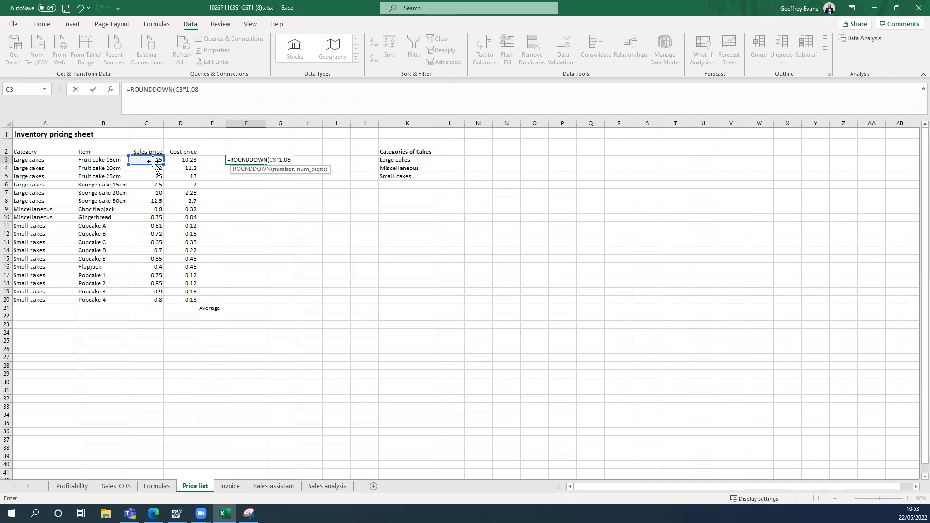
pyautogui.write(',2')
pyautogui.write(')')
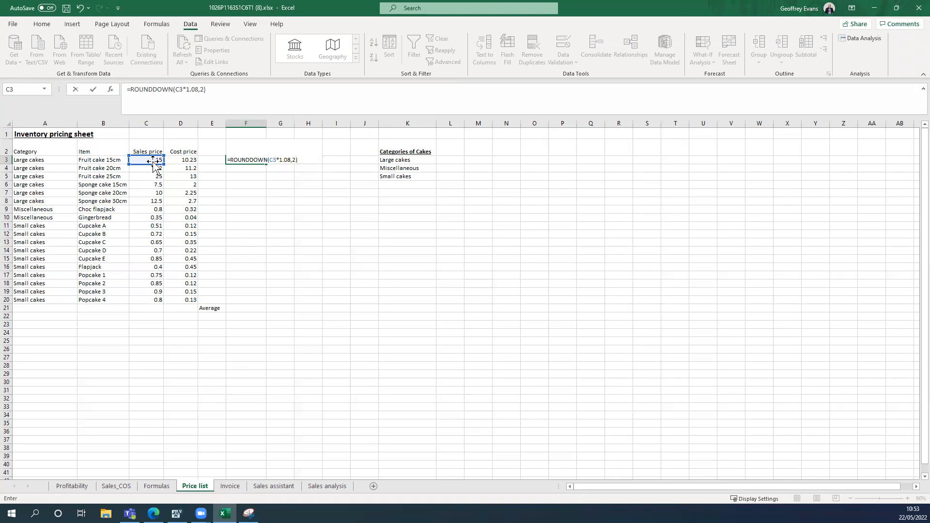
pyautogui.press('Return')
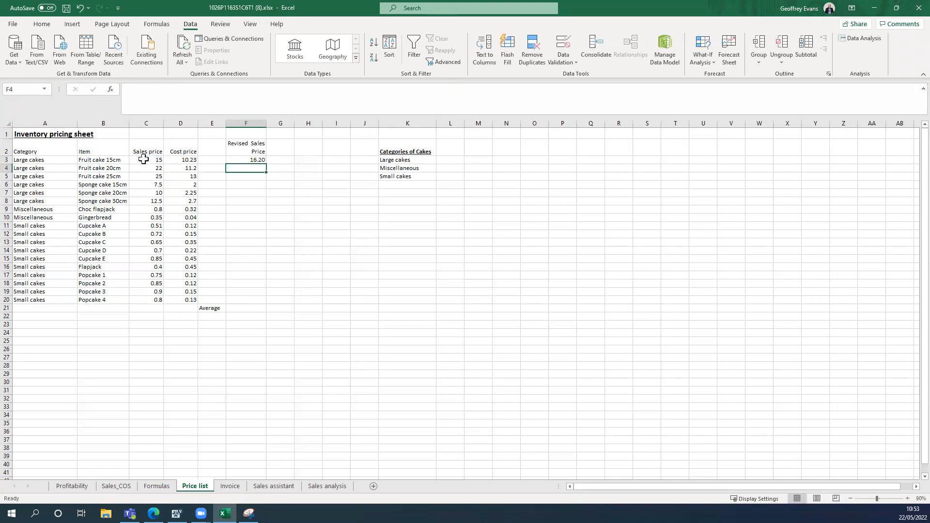
# Fill the revised sales price formula from F3 down to F20 and check several of the copied formulas.
pyautogui.click(242, 160)
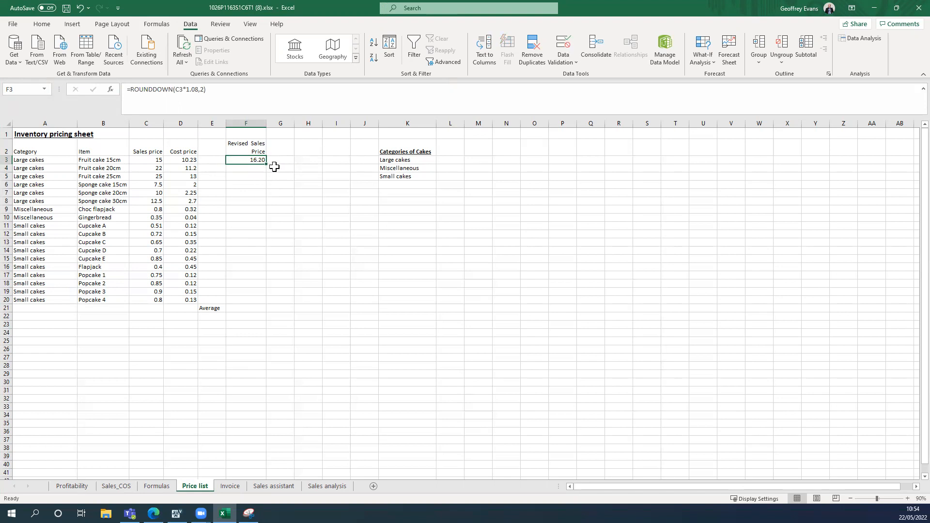
pyautogui.moveTo(266, 166); pyautogui.dragTo(267, 306)
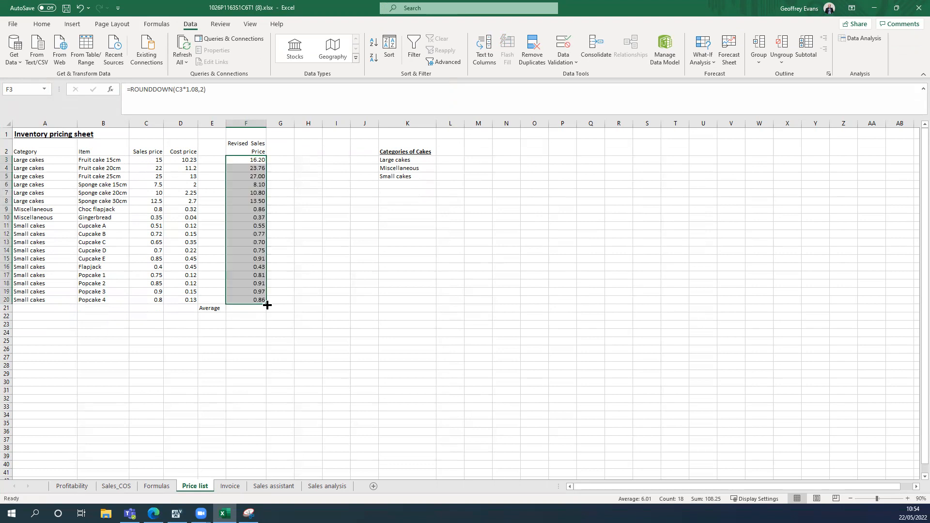
pyautogui.click(310, 315)
pyautogui.click(250, 242)
pyautogui.click(245, 201)
pyautogui.click(248, 161)
pyautogui.click(255, 217)
pyautogui.click(254, 242)
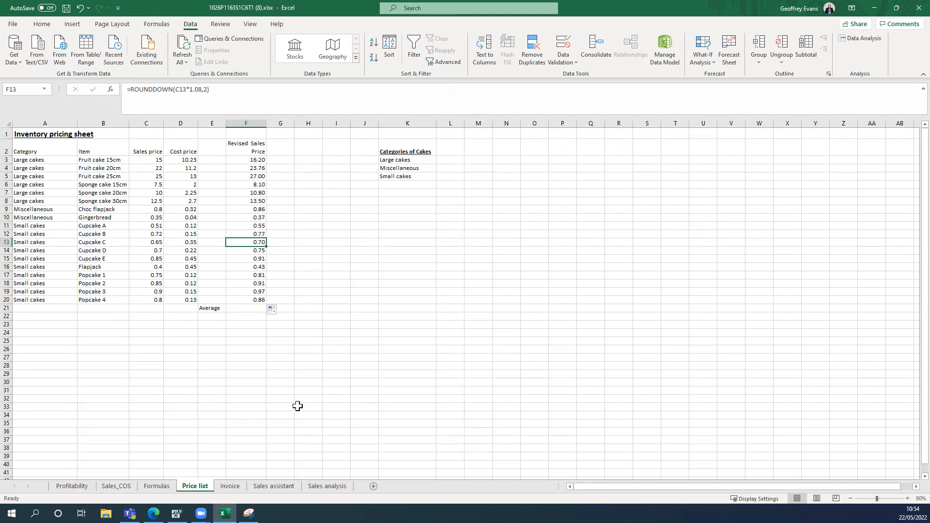
# Return to the side-by-side view and highlight the 8% price increase and rounding instructions of Task 2 (b) as done in Surpass.
pyautogui.press('super+Left')
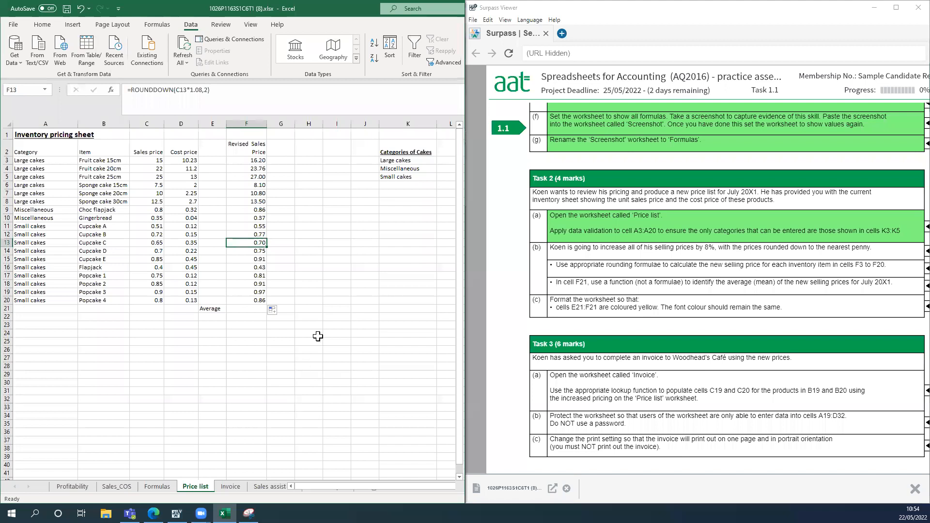
pyautogui.click(910, 257)
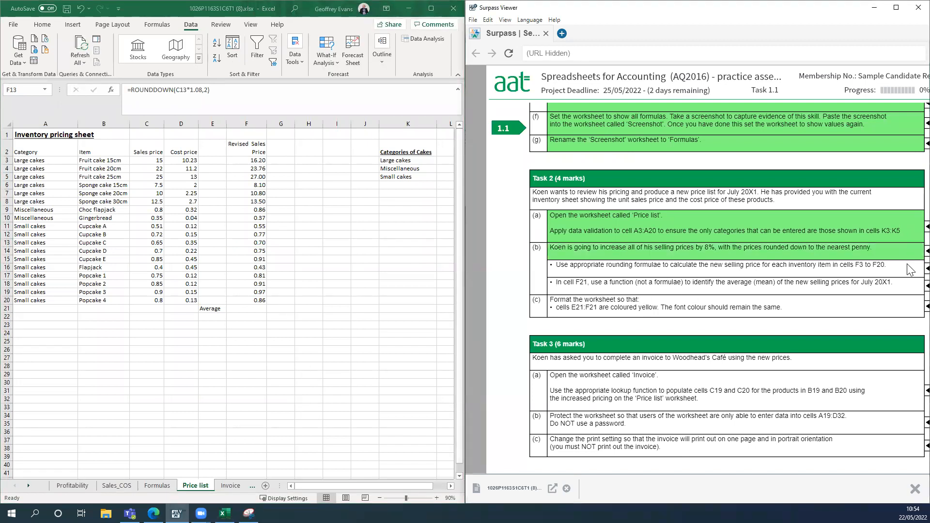
pyautogui.click(912, 271)
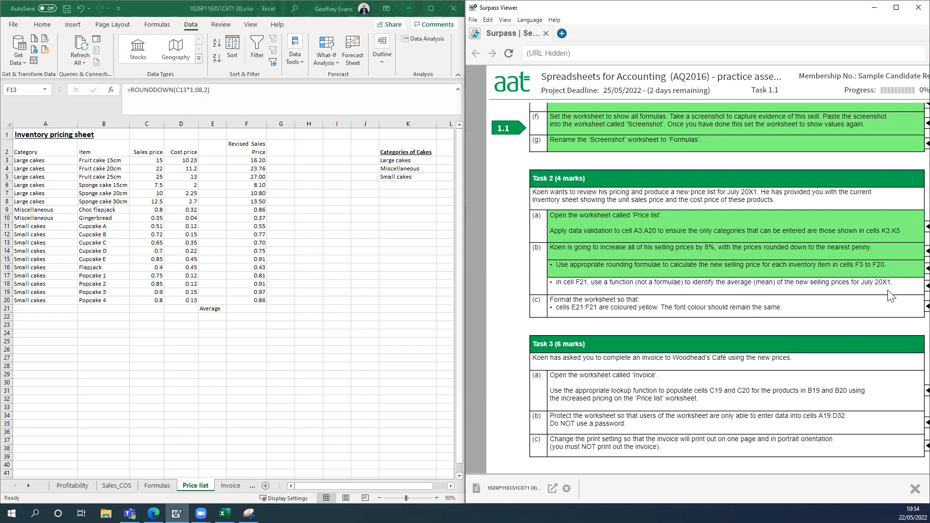
pyautogui.click(253, 314)
pyautogui.click(249, 308)
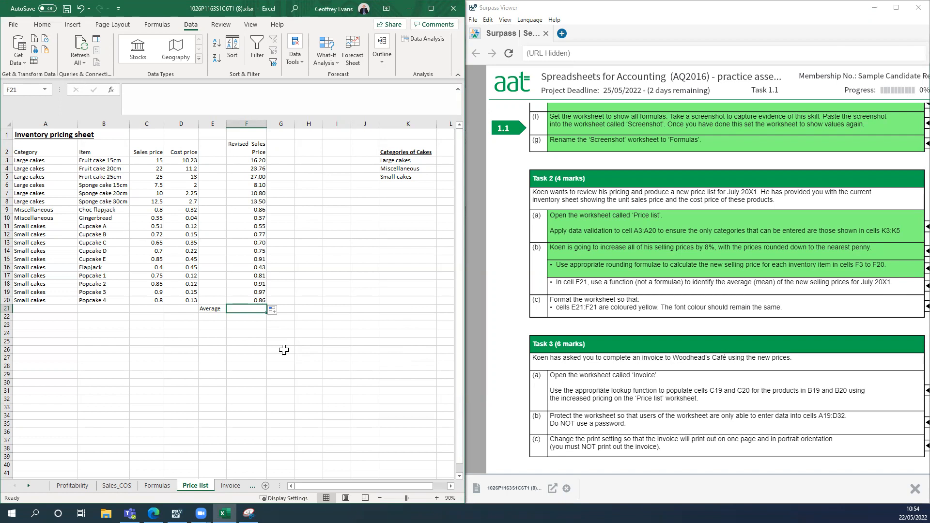
pyautogui.write('=av')
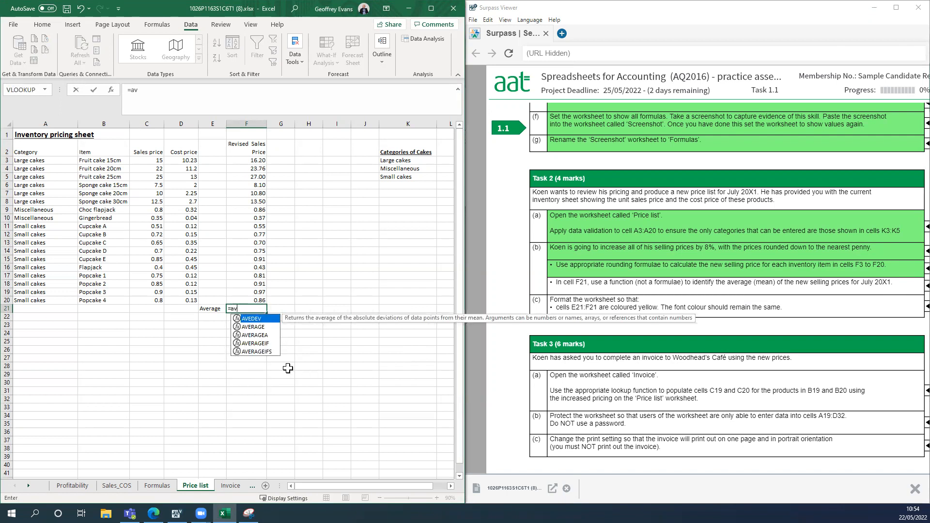
pyautogui.press('BackSpace')
pyautogui.press('BackSpace')
pyautogui.press('BackSpace')
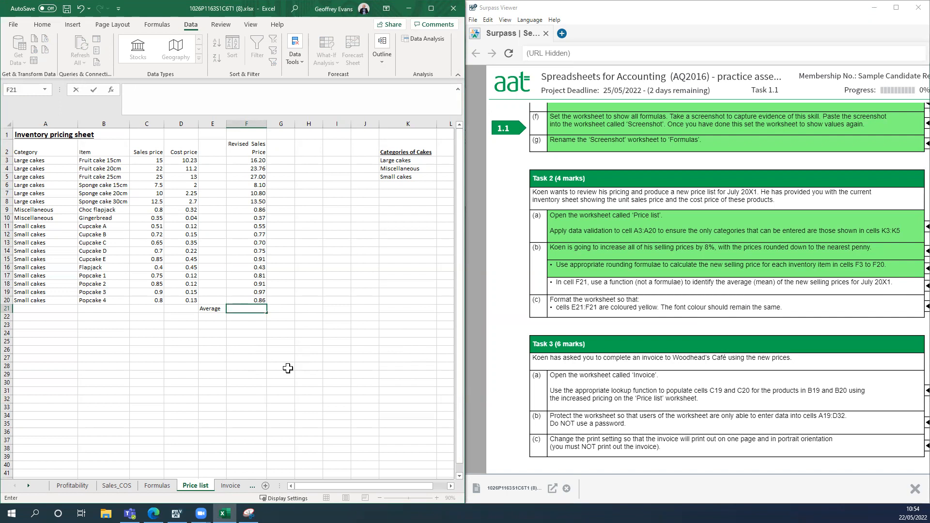
pyautogui.click(205, 377)
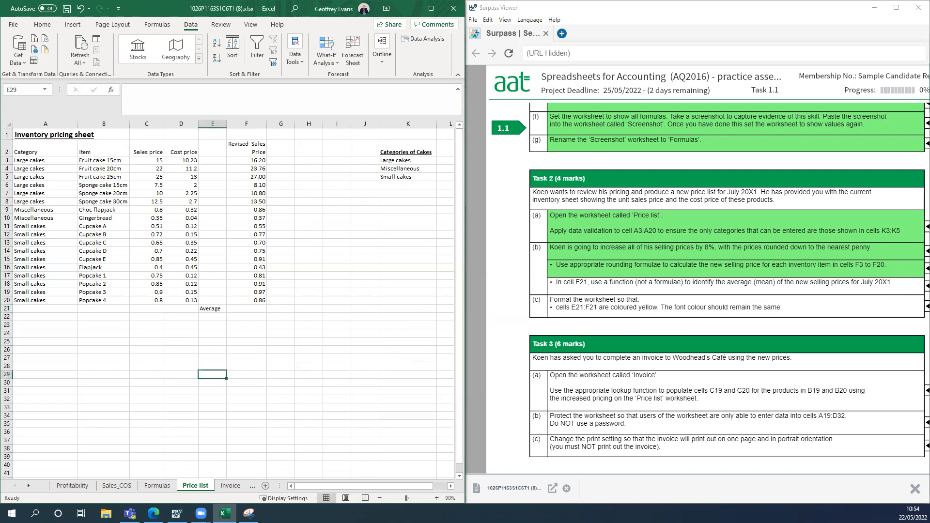
# Start inserting a function in cell F21, search for "average" and choose the AVERAGE function.
pyautogui.click(160, 26)
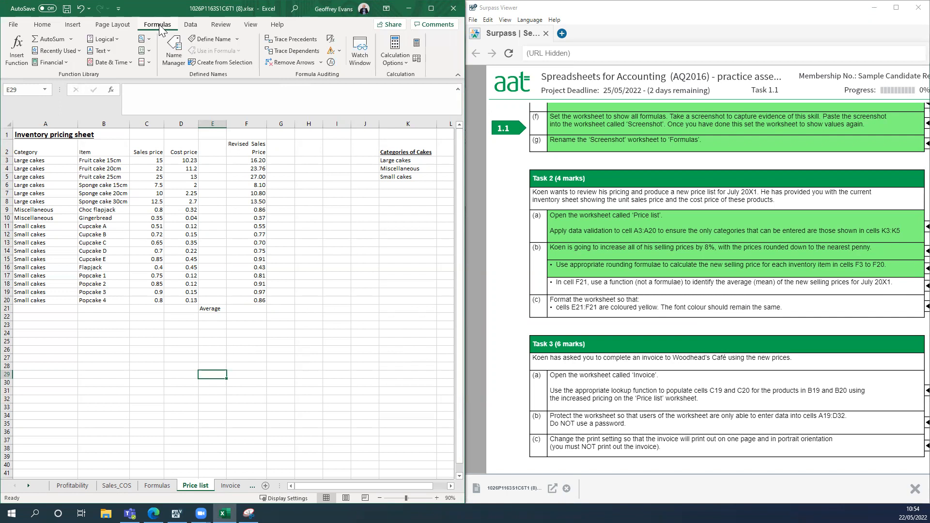
pyautogui.click(249, 308)
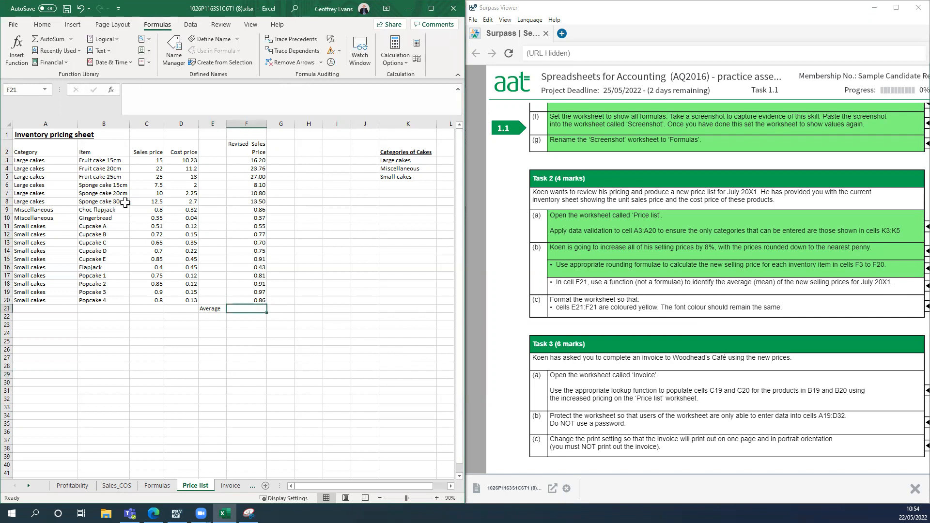
pyautogui.click(18, 59)
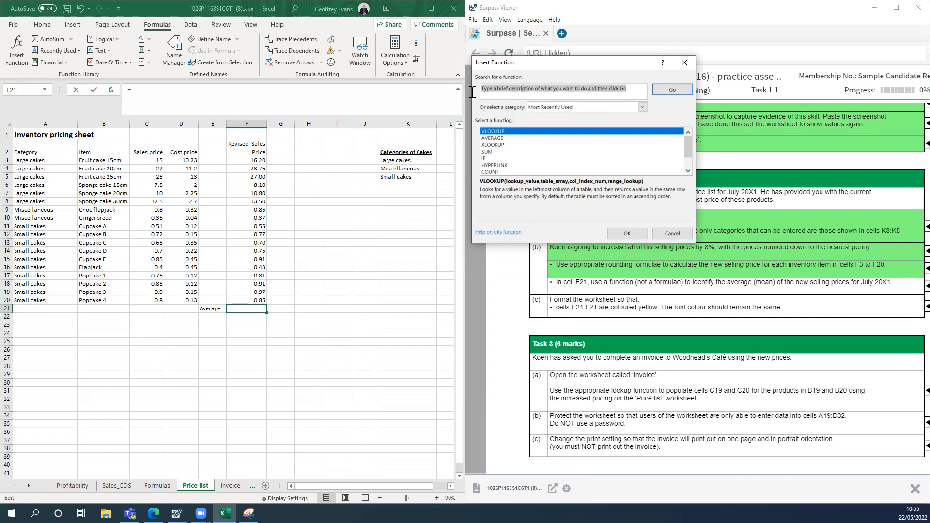
pyautogui.moveTo(628, 89); pyautogui.dragTo(472, 92)
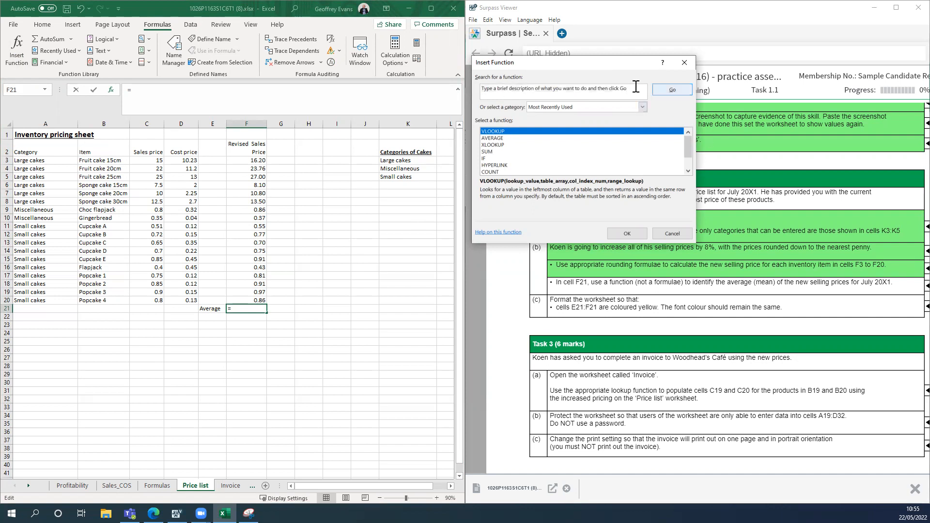
pyautogui.moveTo(625, 89); pyautogui.dragTo(511, 87)
pyautogui.write('averag')
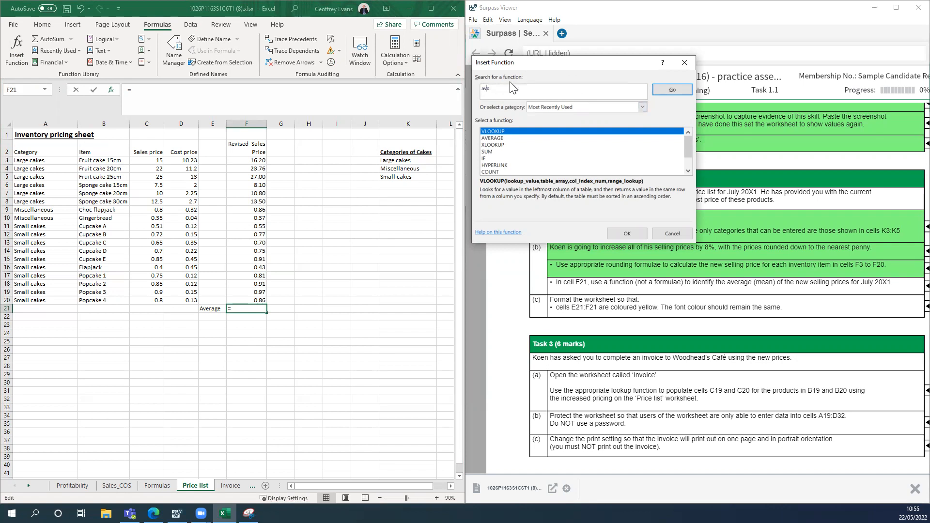
pyautogui.write('e')
pyautogui.click(679, 90)
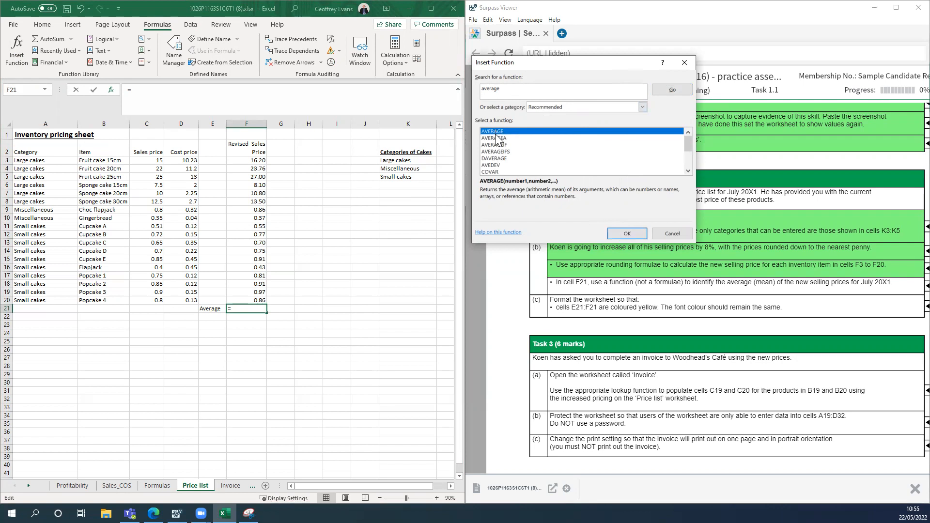
pyautogui.click(620, 237)
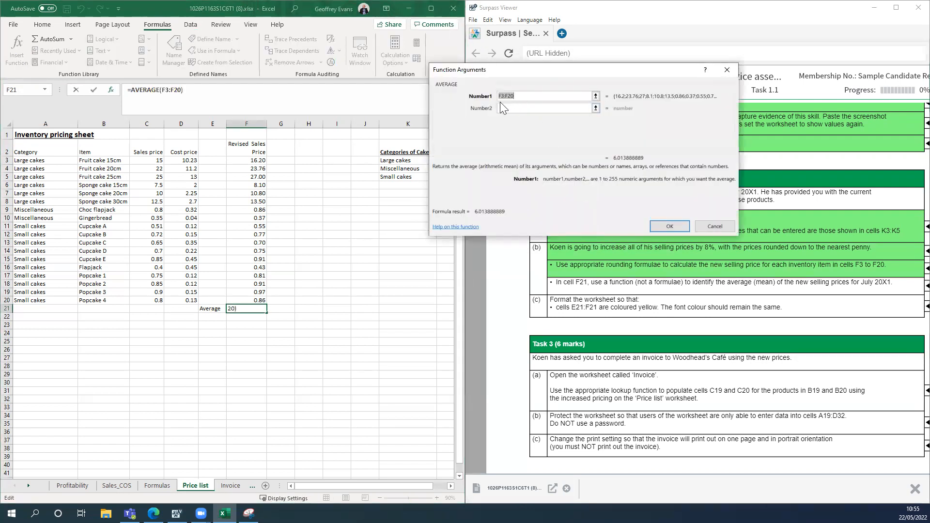
# Set the range F3:F20 as the first argument of AVERAGE and confirm the function.
pyautogui.click(596, 96)
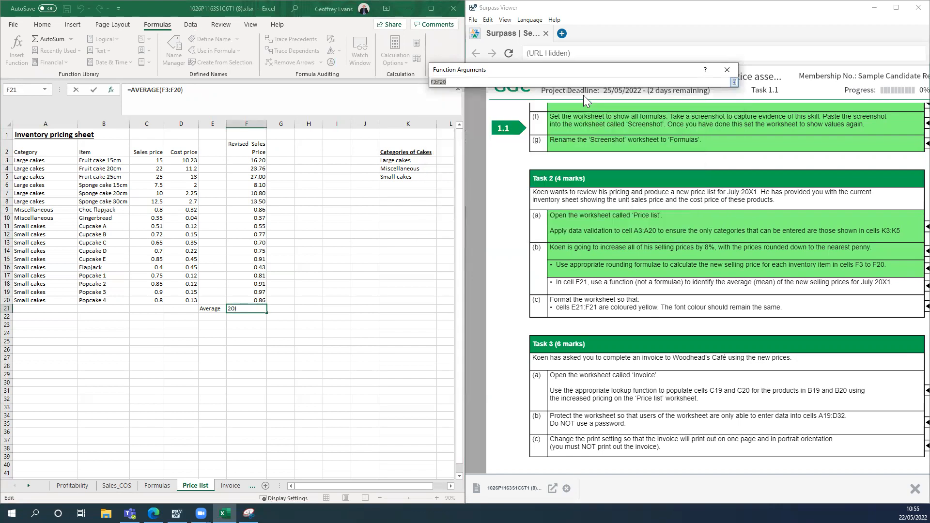
pyautogui.click(259, 160)
pyautogui.moveTo(259, 160); pyautogui.dragTo(244, 295)
pyautogui.moveTo(245, 300); pyautogui.dragTo(245, 301)
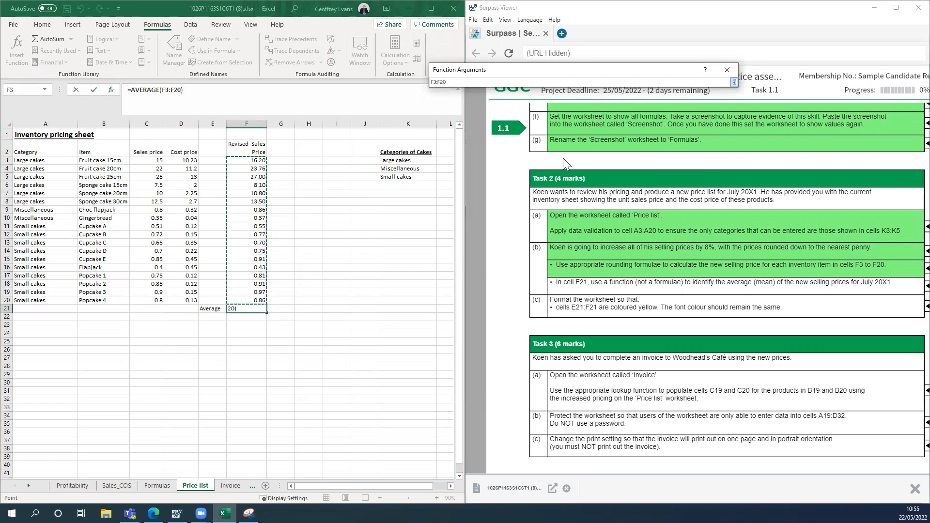
pyautogui.click(734, 83)
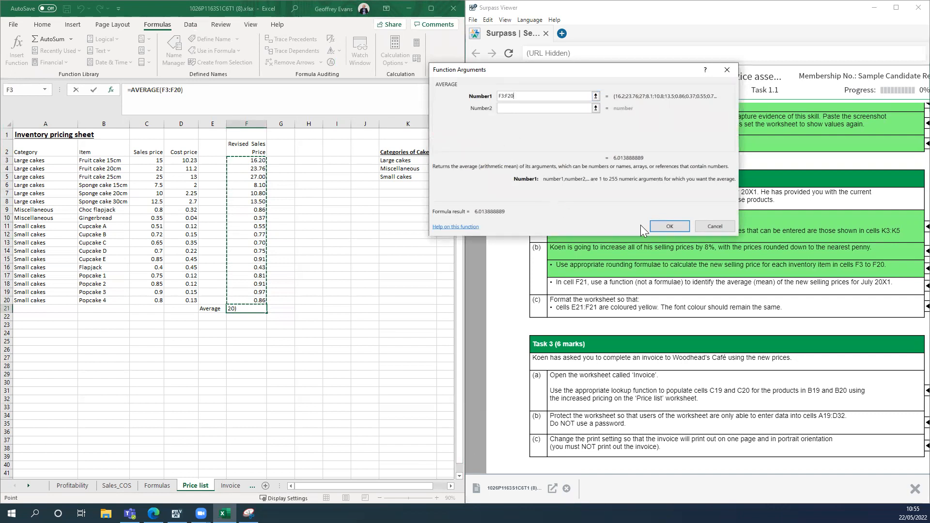
pyautogui.click(669, 226)
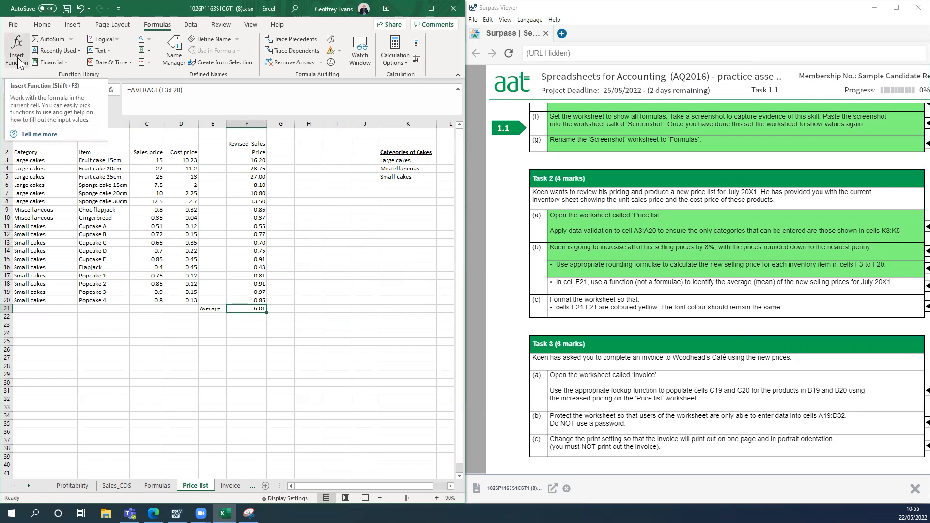
# Review the function arguments of cell F21, close them, and highlight the F21 average instruction as done in Surpass.
pyautogui.click(111, 89)
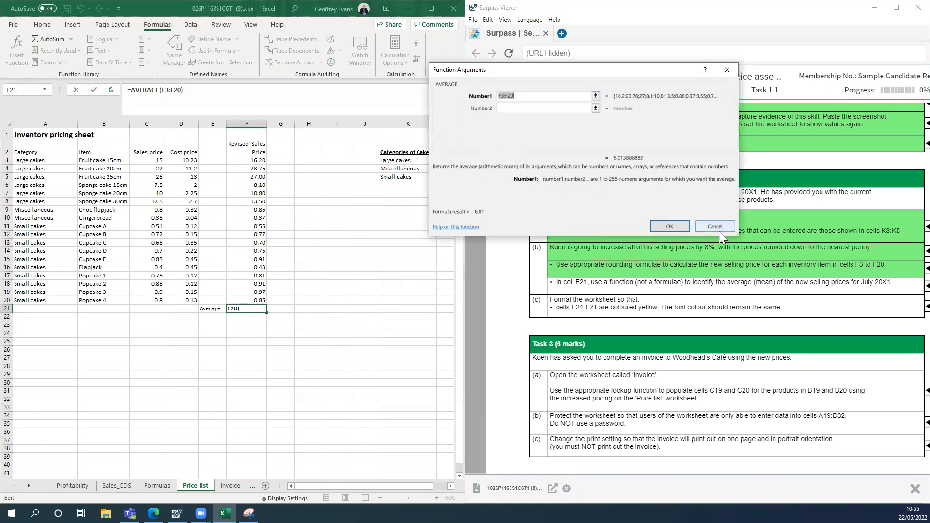
pyautogui.click(670, 226)
pyautogui.click(364, 324)
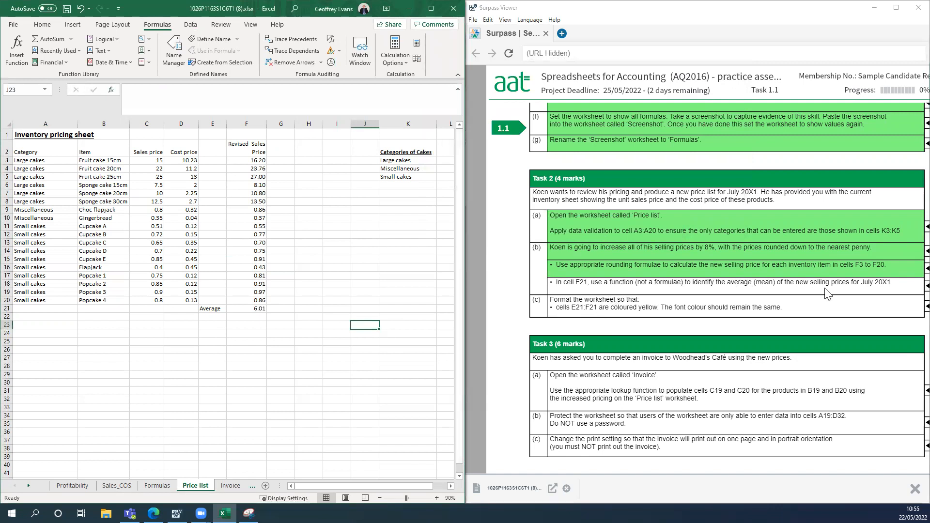
pyautogui.click(908, 288)
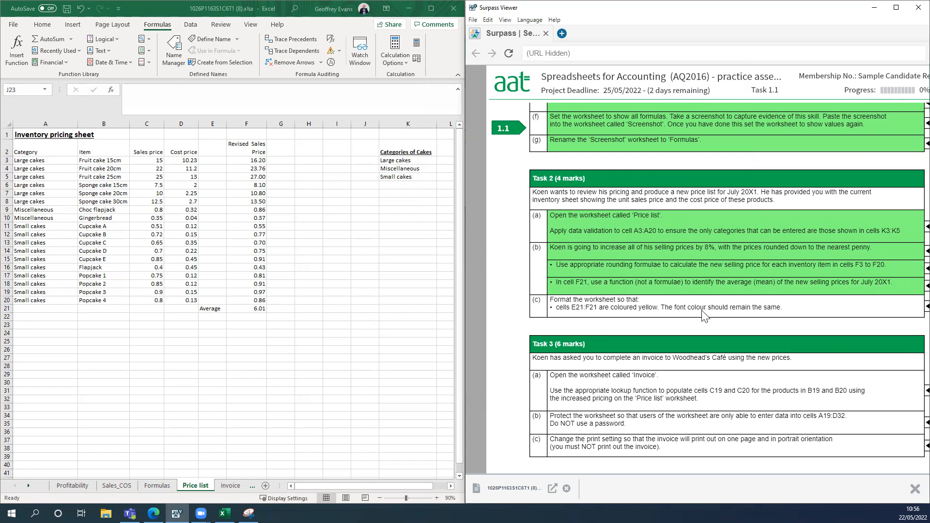
# Fill cells E21:F21 with yellow and highlight the Task 2 (c) formatting instruction as done in Surpass.
pyautogui.click(306, 319)
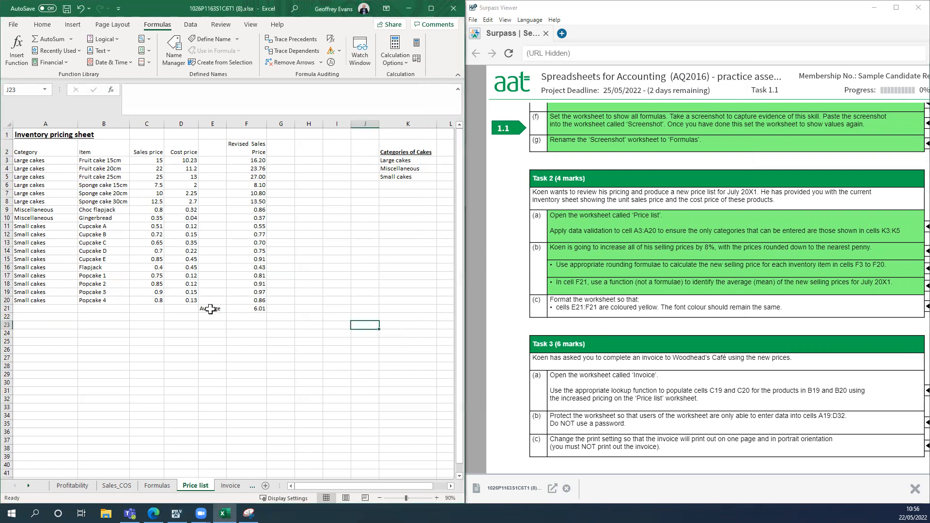
pyautogui.moveTo(209, 308); pyautogui.dragTo(240, 308)
pyautogui.rightClick(240, 308)
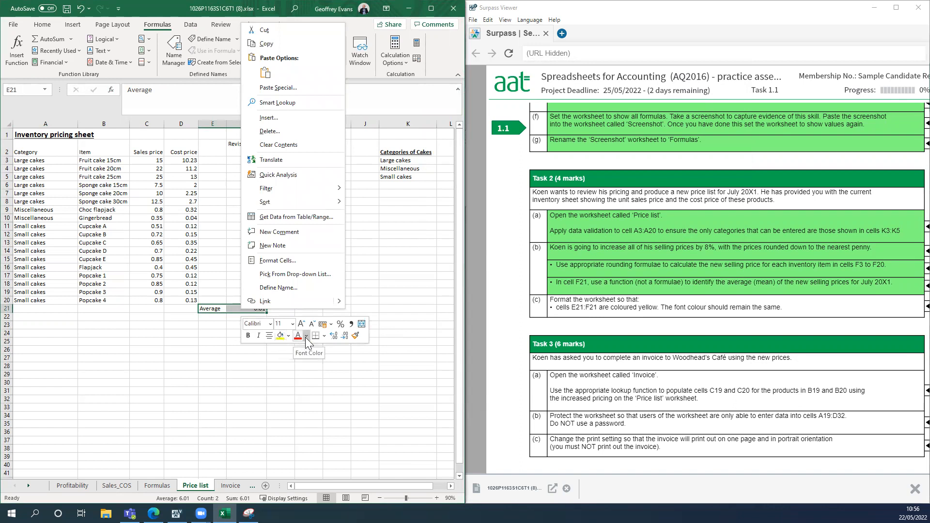
pyautogui.click(281, 336)
pyautogui.click(345, 298)
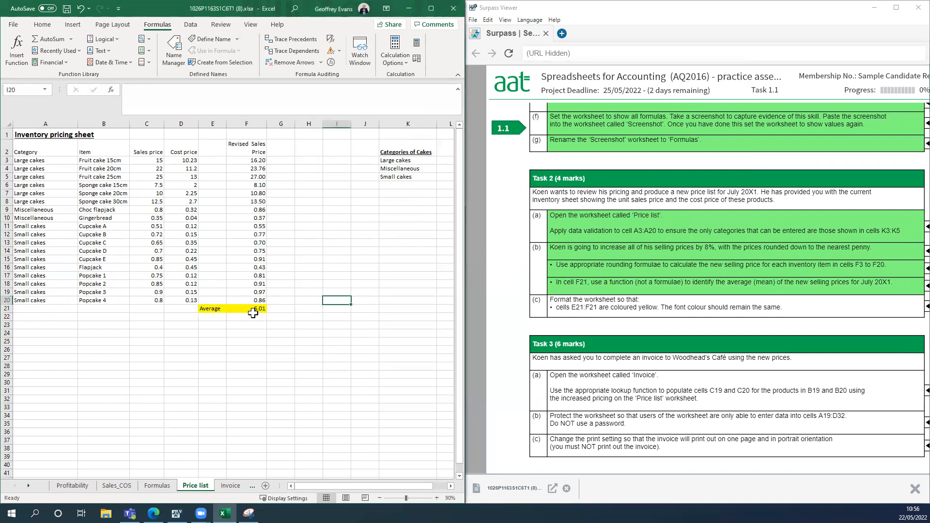
pyautogui.click(911, 310)
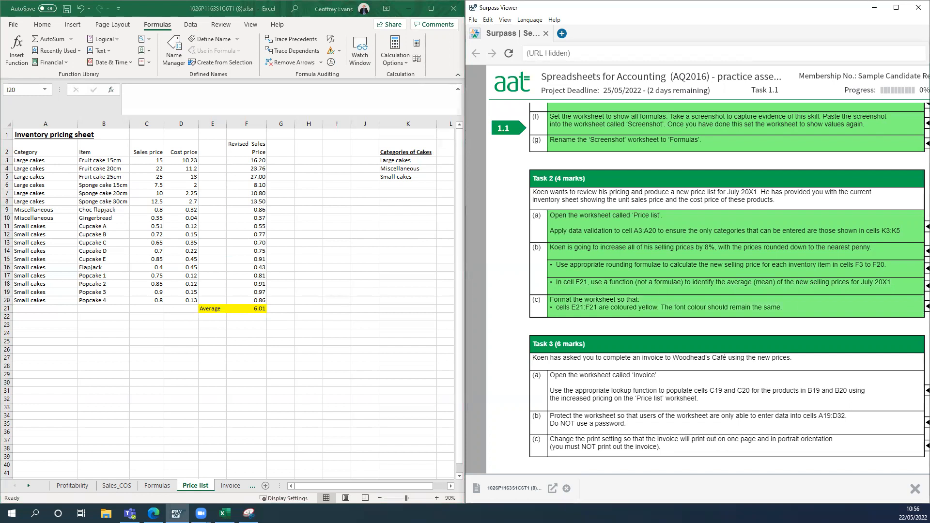
# Read the Task 3 instructions in Surpass, open the Invoice worksheet and maximise the Excel window.
pyautogui.scroll(-3, 591, 329)
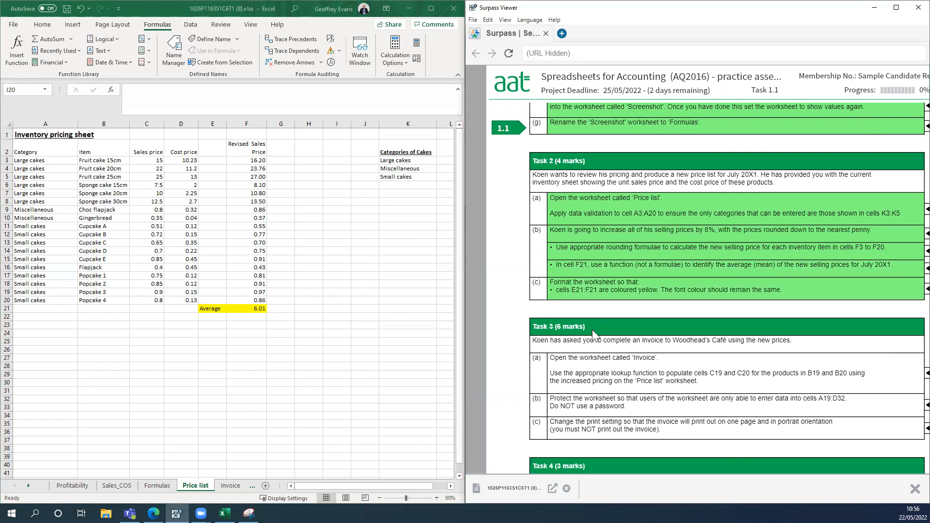
pyautogui.scroll(-5, 592, 334)
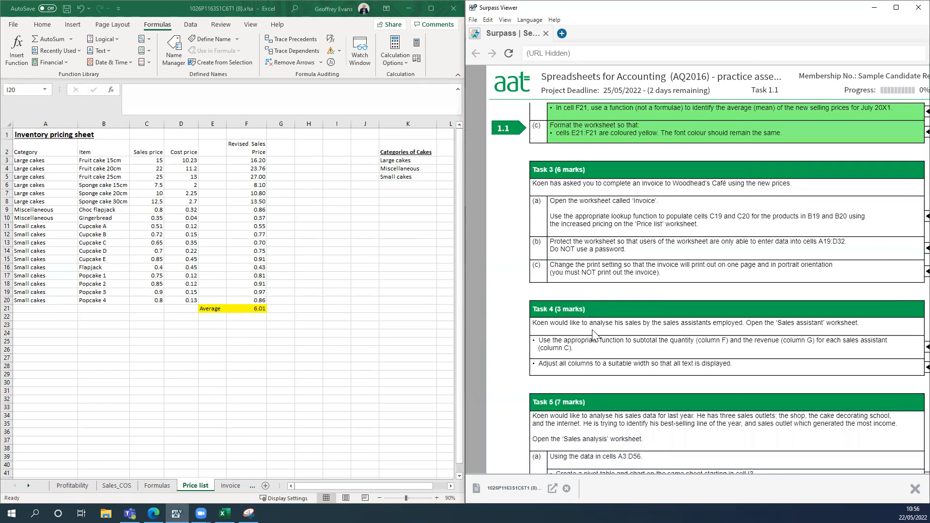
pyautogui.scroll(3, 592, 333)
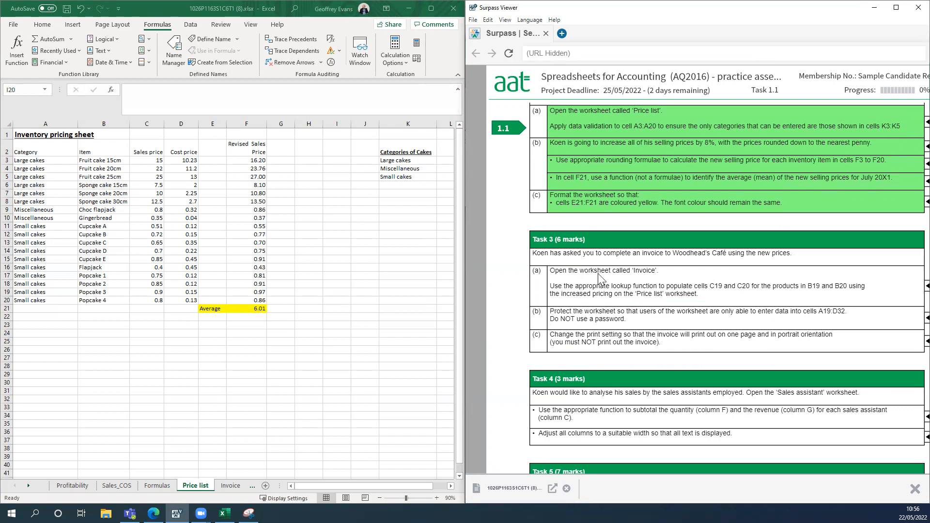
pyautogui.click(229, 485)
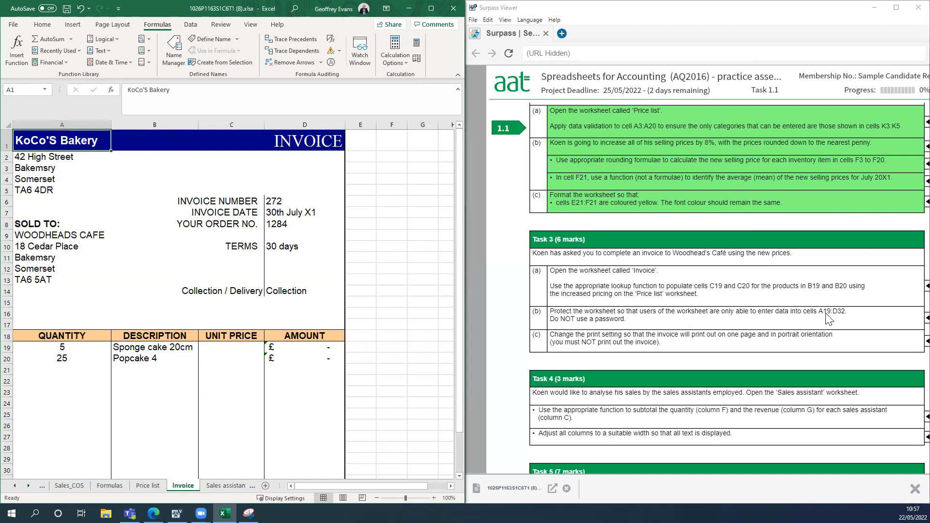
pyautogui.click(353, 234)
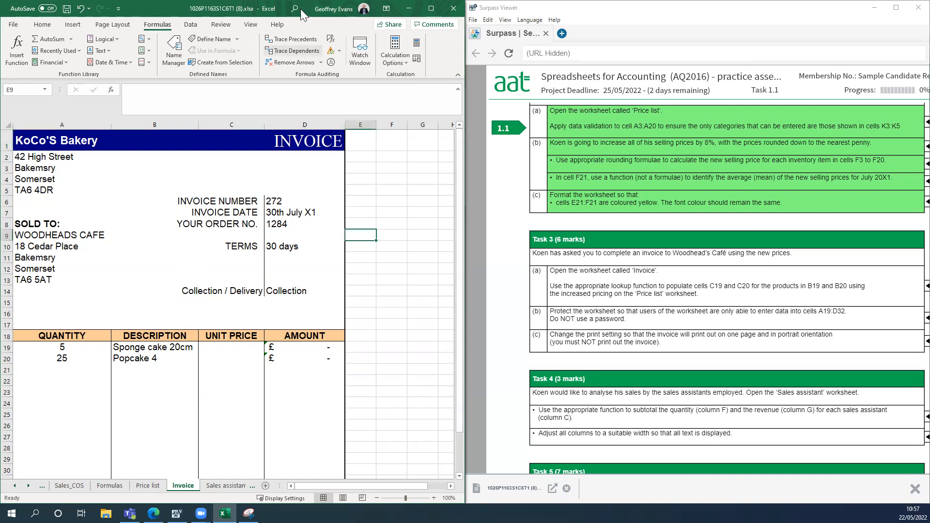
pyautogui.click(429, 11)
pyautogui.click(420, 390)
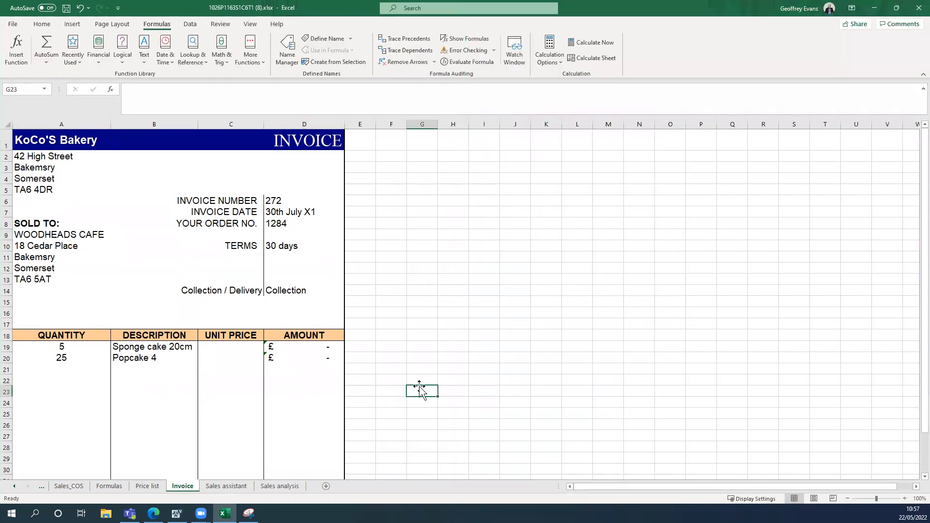
# Compare the empty unit price cell C19 on the Invoice worksheet with the revised sales price of Sponge cake 20cm on the Price list.
pyautogui.click(213, 348)
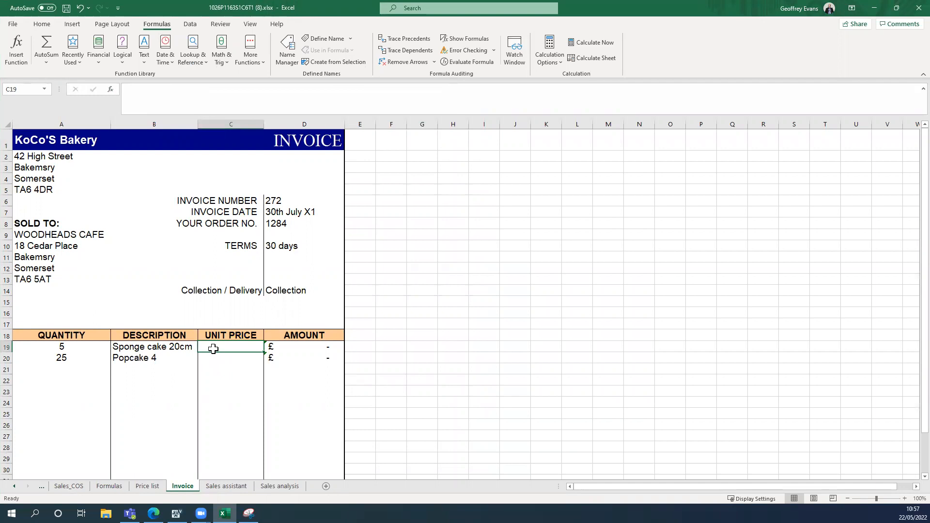
pyautogui.click(148, 486)
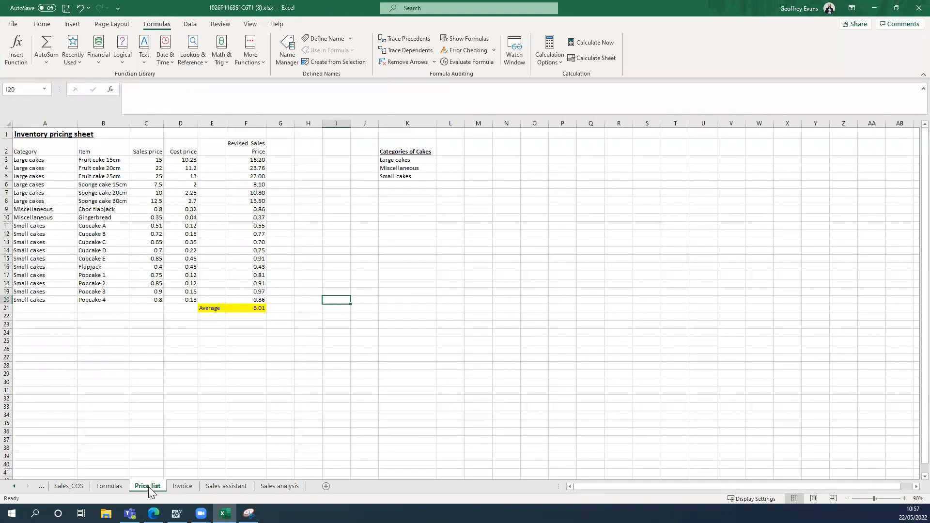
pyautogui.click(181, 486)
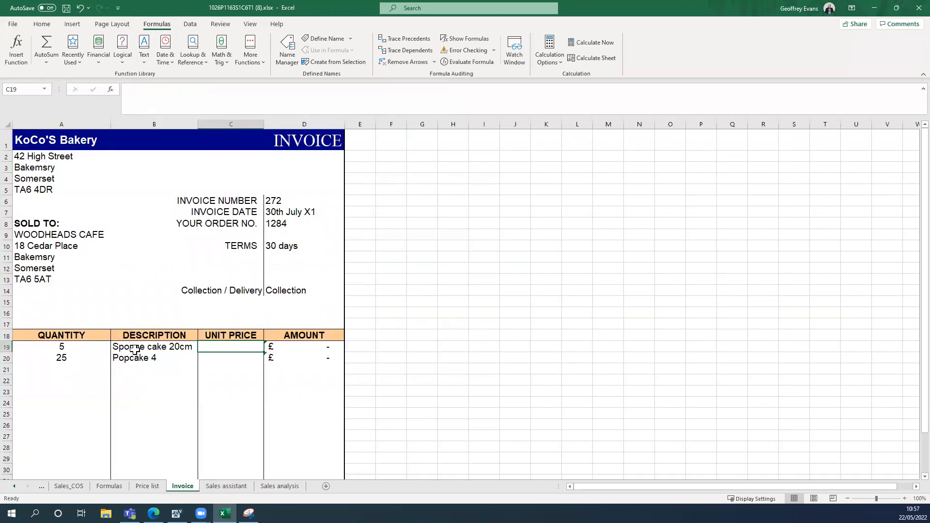
pyautogui.click(147, 487)
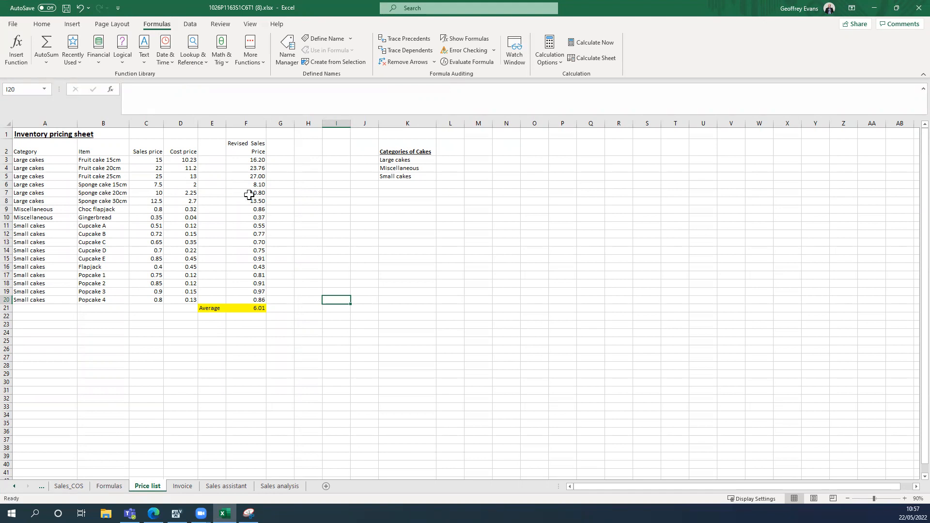
pyautogui.click(249, 194)
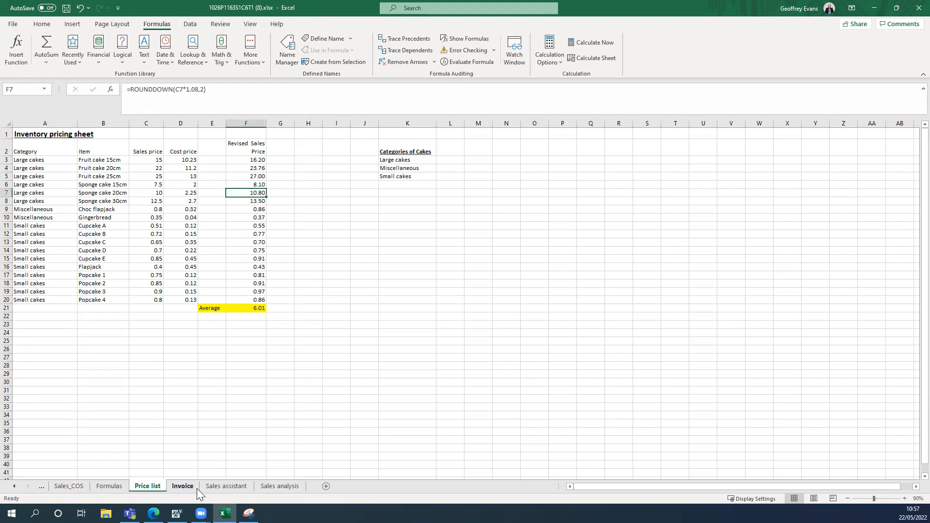
pyautogui.click(183, 486)
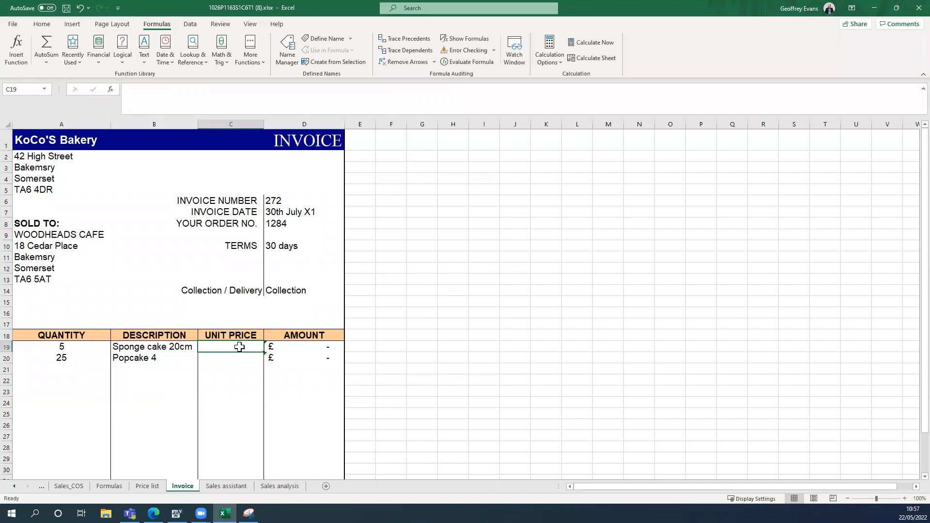
# Insert the VLOOKUP function in cell C19 of the Invoice worksheet with B19 as the lookup value.
pyautogui.write('=')
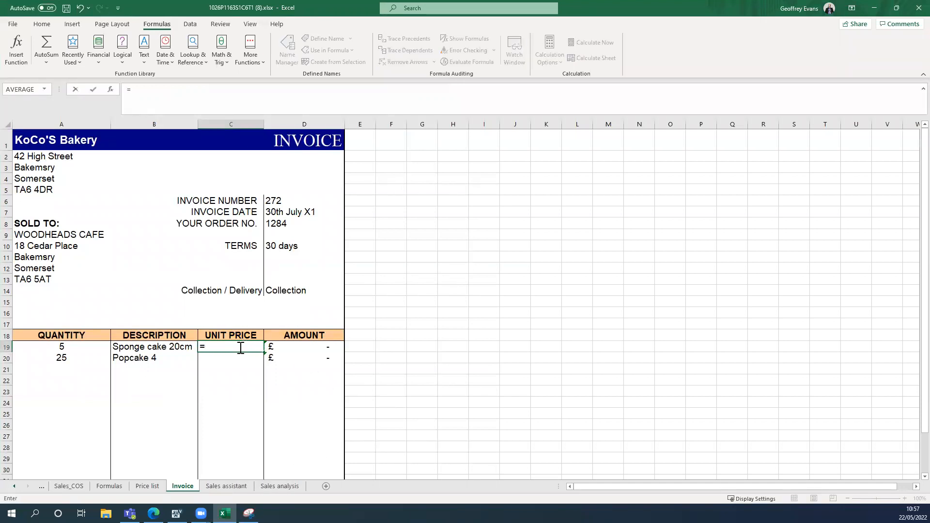
pyautogui.press('BackSpace')
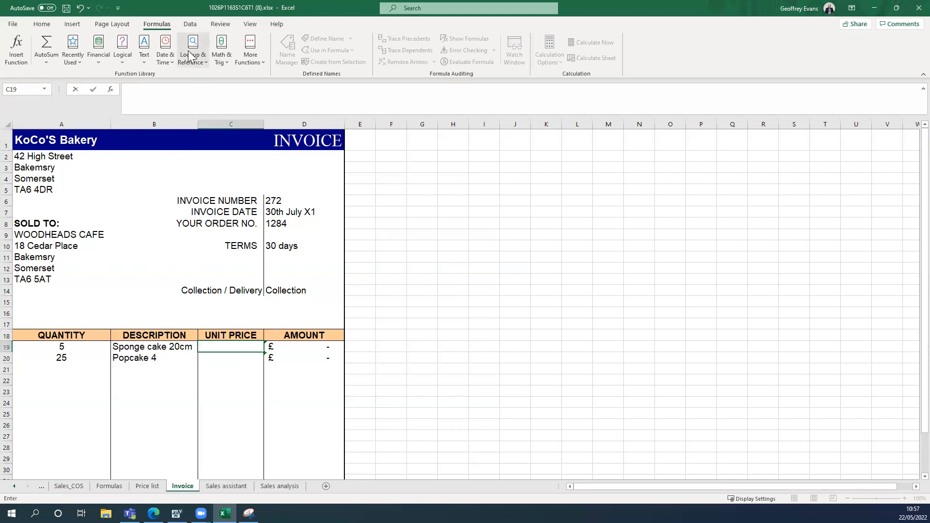
pyautogui.click(200, 62)
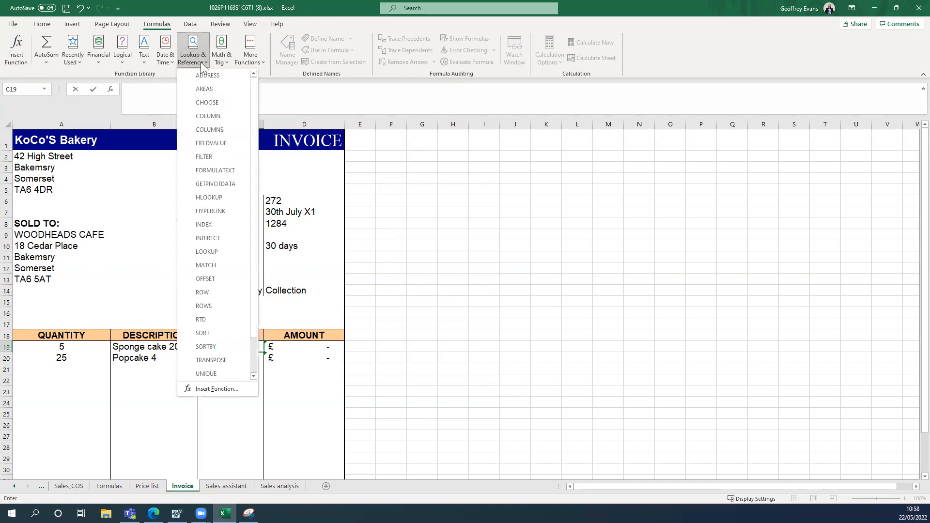
pyautogui.moveTo(253, 125); pyautogui.dragTo(250, 202)
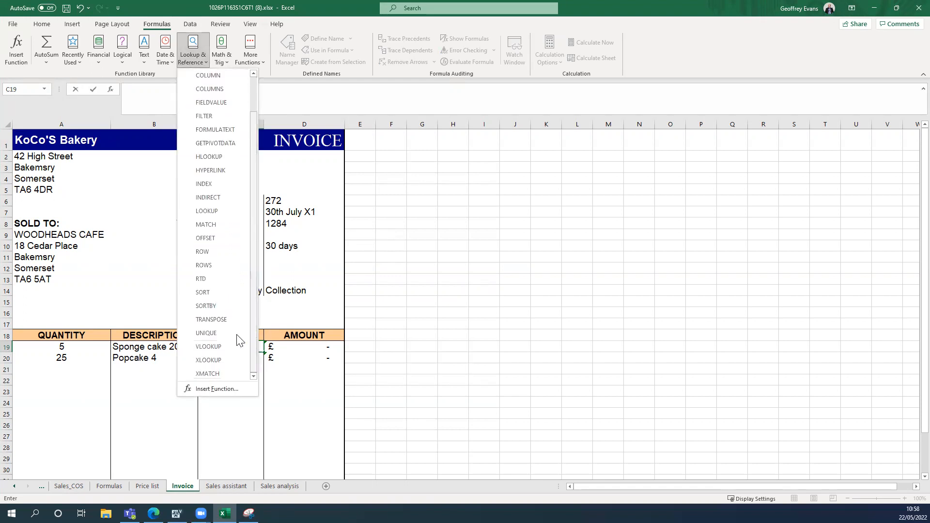
pyautogui.click(225, 347)
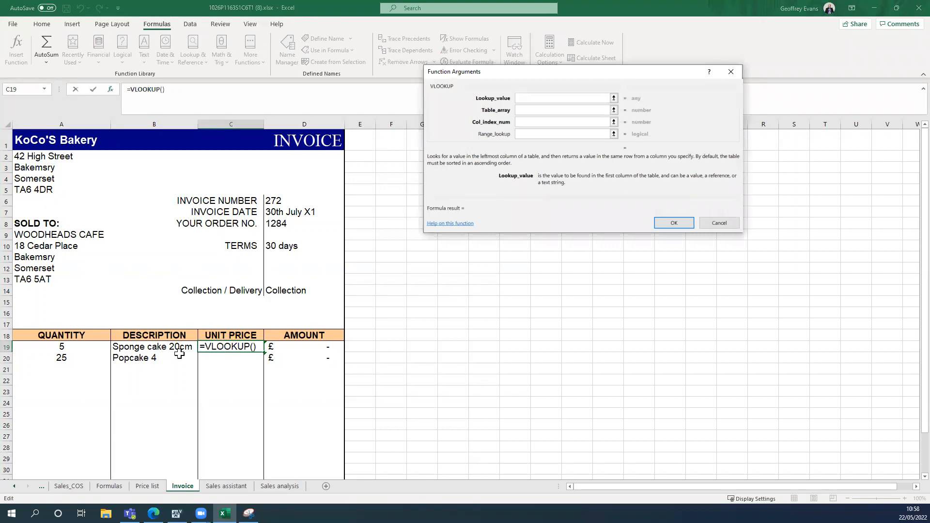
pyautogui.click(146, 347)
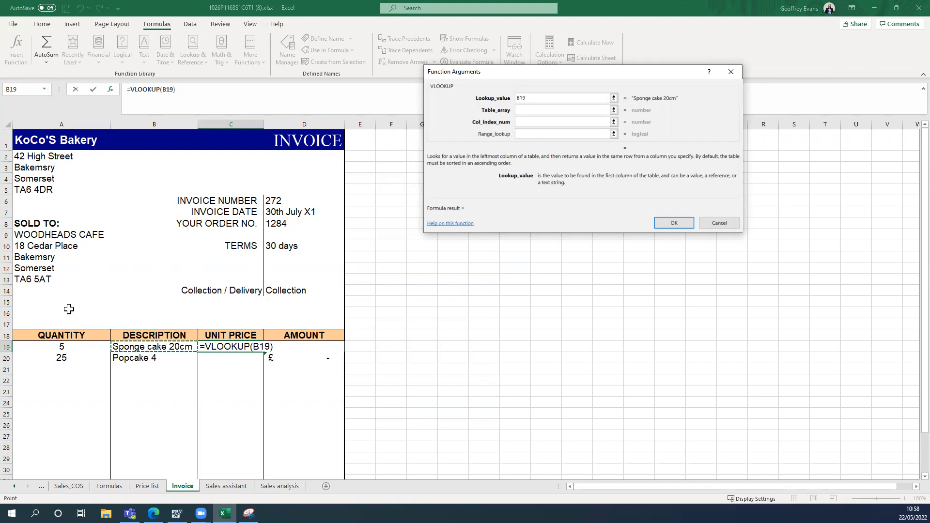
# Set the VLOOKUP table array to the absolute range $B$2:$F$20 on the Price list worksheet.
pyautogui.click(613, 110)
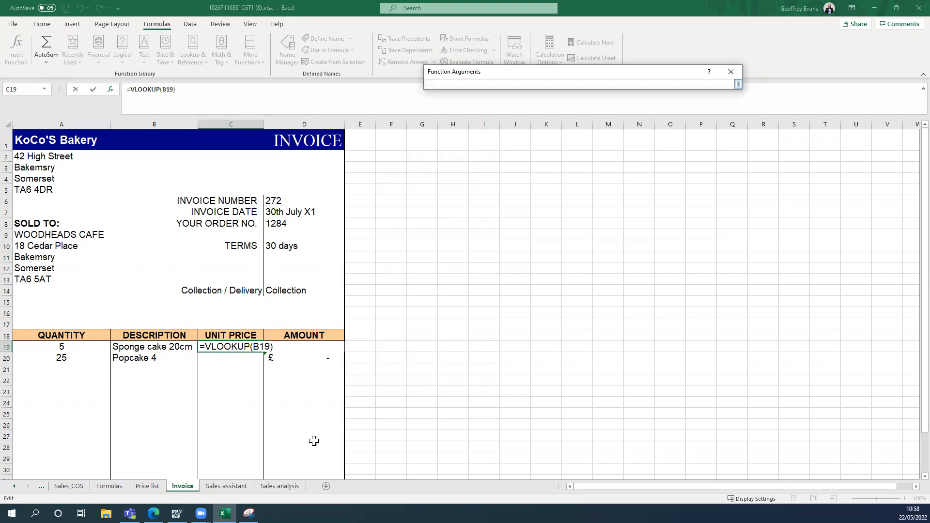
pyautogui.click(156, 487)
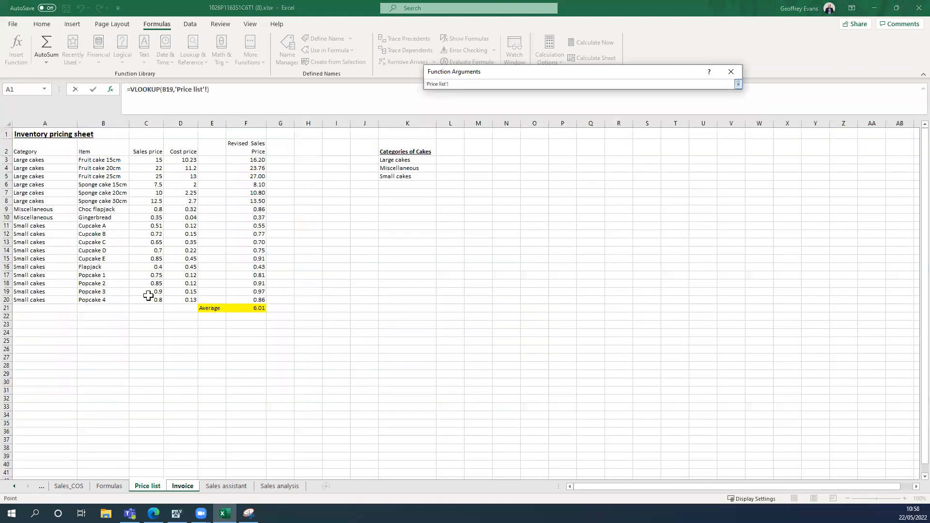
pyautogui.click(91, 151)
pyautogui.moveTo(91, 151); pyautogui.dragTo(243, 297)
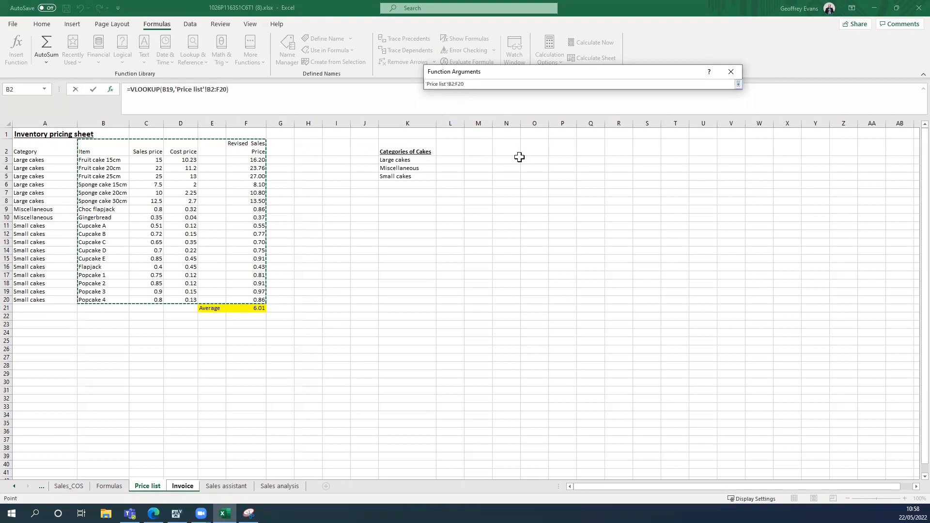
pyautogui.write('$B')
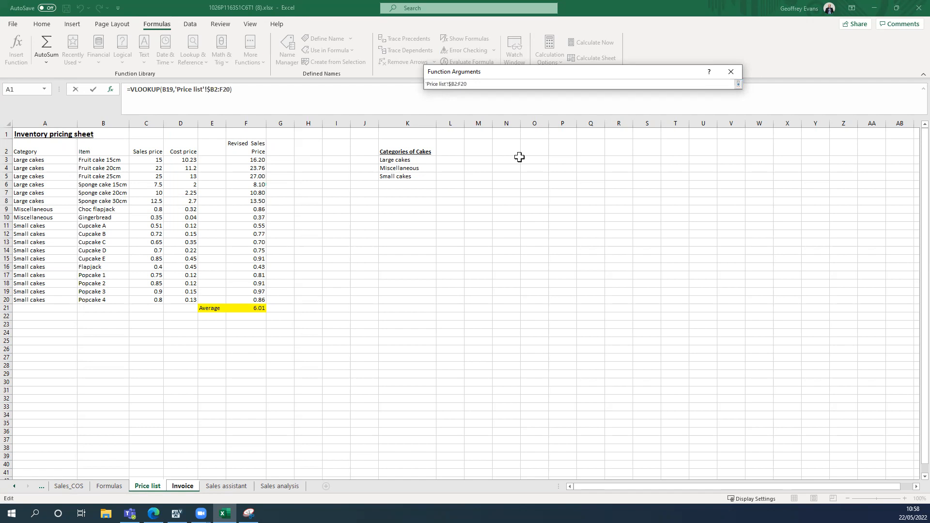
pyautogui.write('$')
pyautogui.click(462, 83)
pyautogui.write('$')
pyautogui.press('Right')
pyautogui.write('$')
pyautogui.click(737, 84)
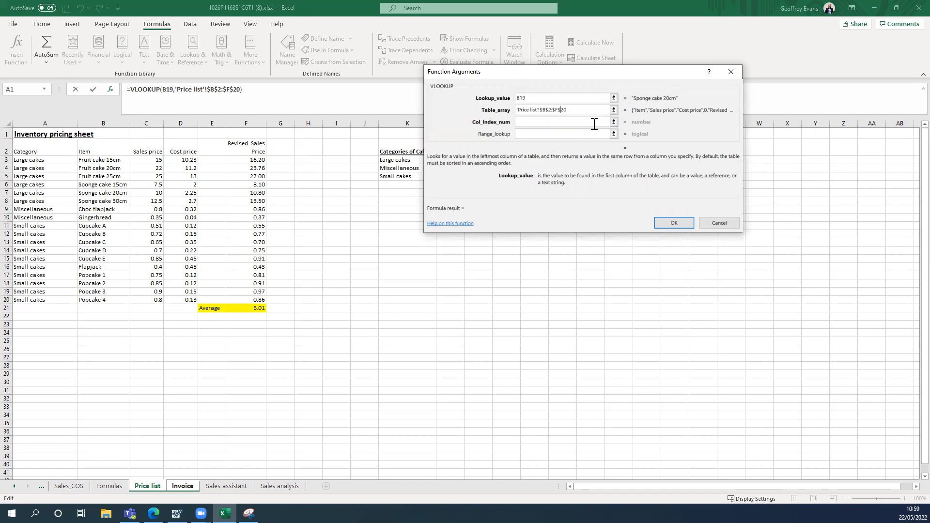
# Set the VLOOKUP column index number to 5 and the range lookup to false, and confirm the function.
pyautogui.click(559, 124)
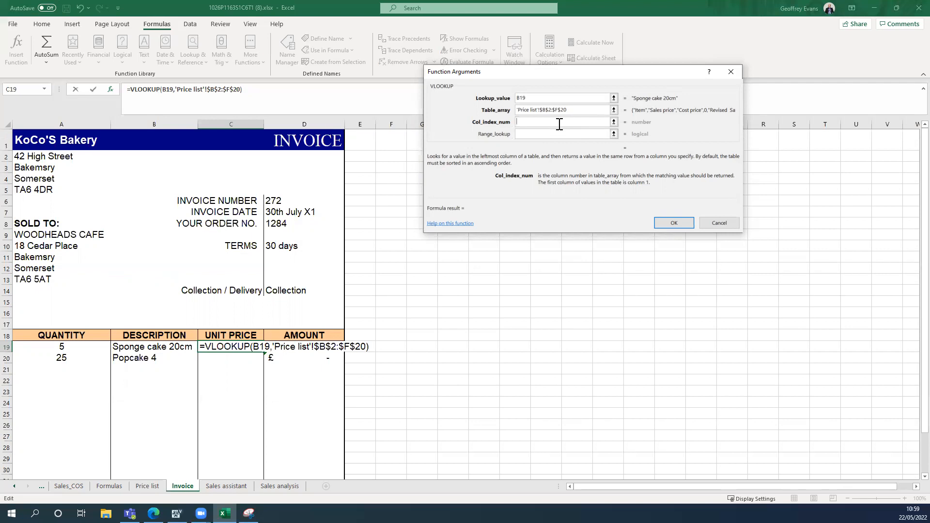
pyautogui.write('5')
pyautogui.click(530, 135)
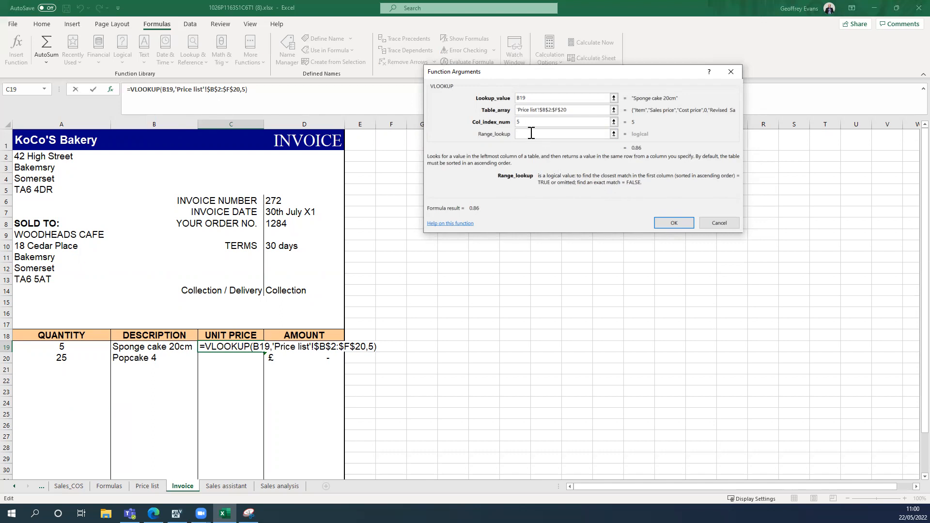
pyautogui.write('false')
pyautogui.click(677, 224)
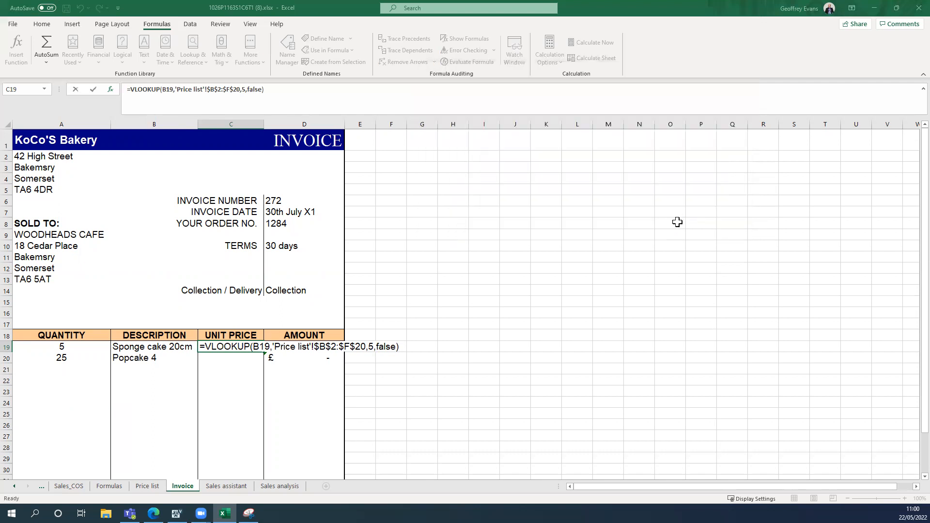
pyautogui.click(617, 236)
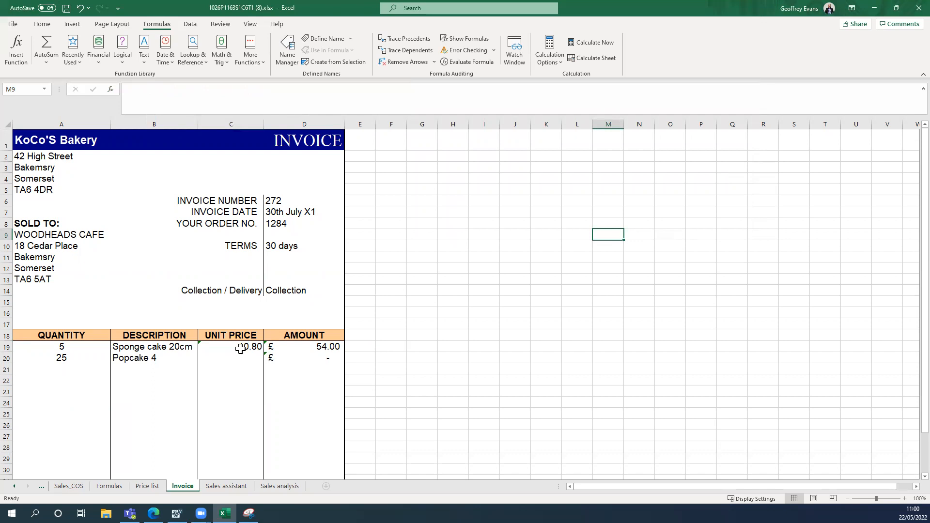
# Review the VLOOKUP arguments of cell C19 and check the columns from Item to Revised Sales Price on the Price list worksheet.
pyautogui.click(237, 349)
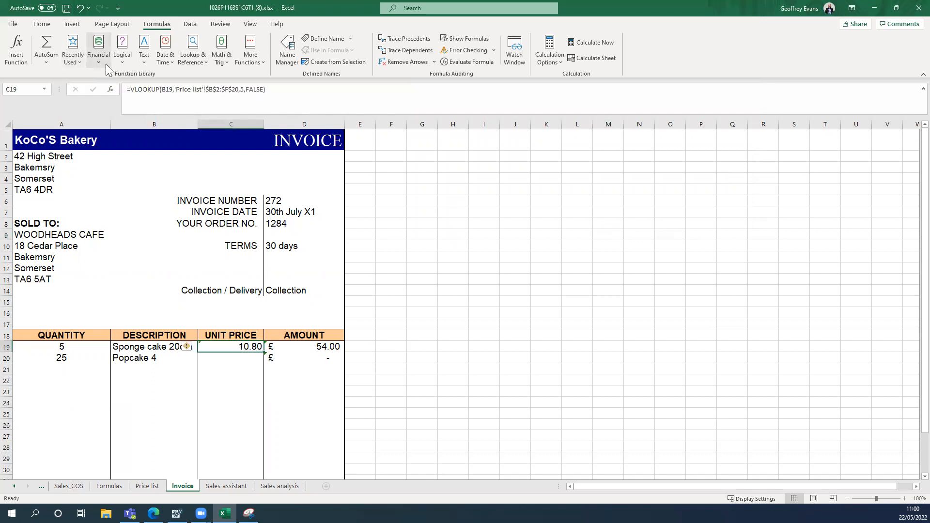
pyautogui.click(111, 89)
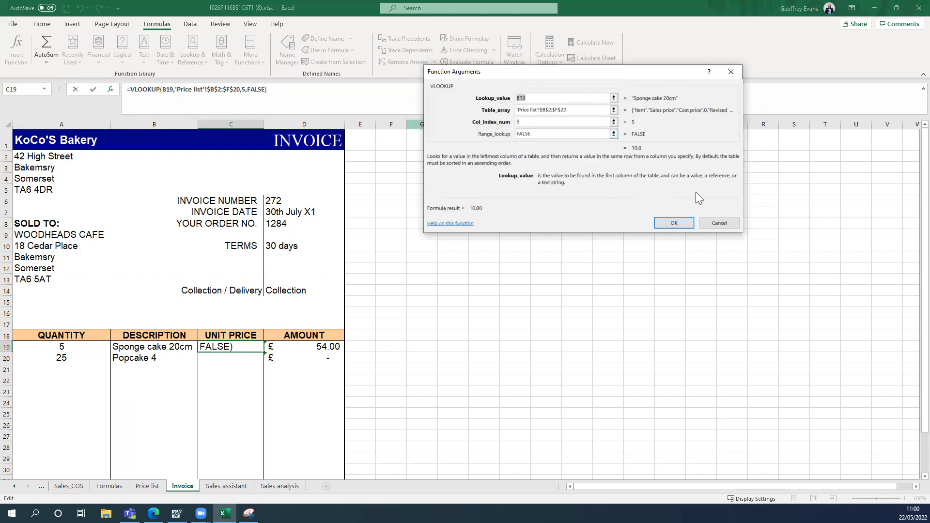
pyautogui.click(719, 223)
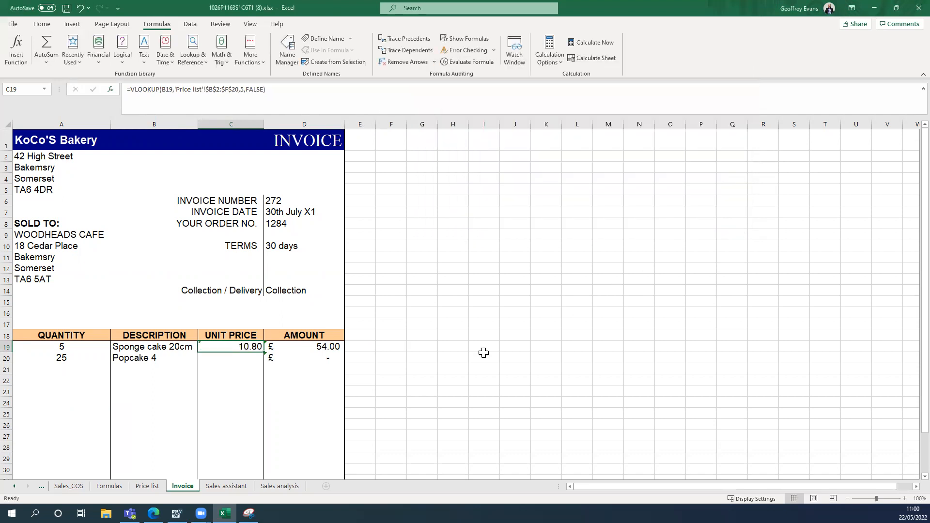
pyautogui.click(147, 487)
pyautogui.moveTo(94, 152); pyautogui.dragTo(232, 157)
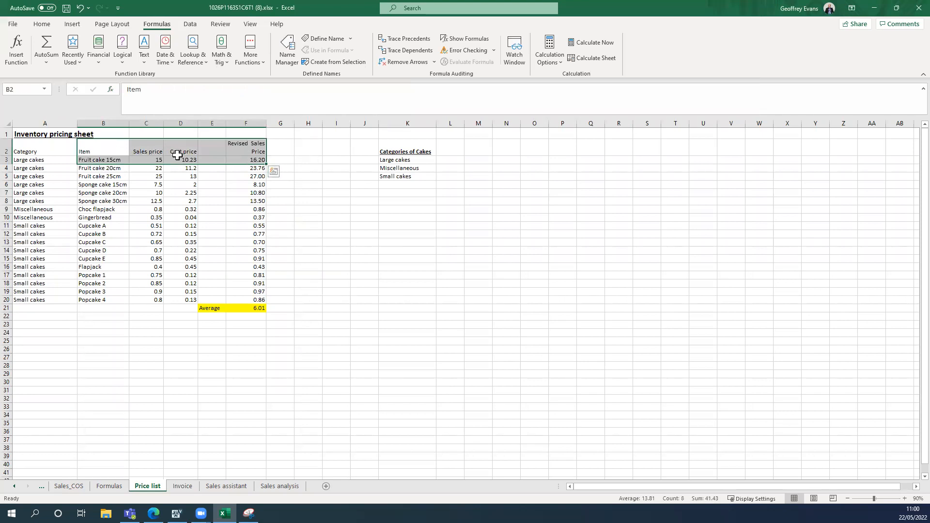
# Check the Sponge cake 20cm row on the Price list worksheet, and copy the C19 VLOOKUP formula down to C20 on the Invoice worksheet.
pyautogui.click(351, 225)
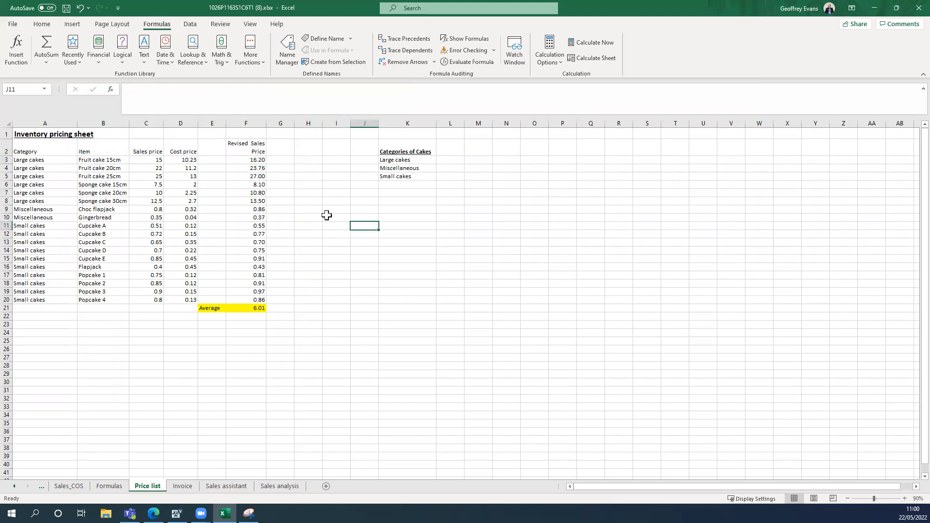
pyautogui.click(99, 194)
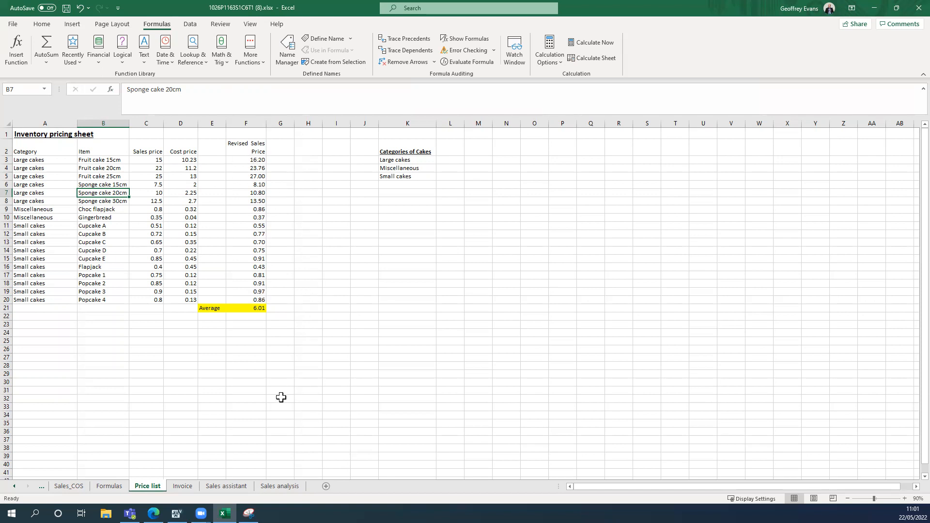
pyautogui.click(185, 486)
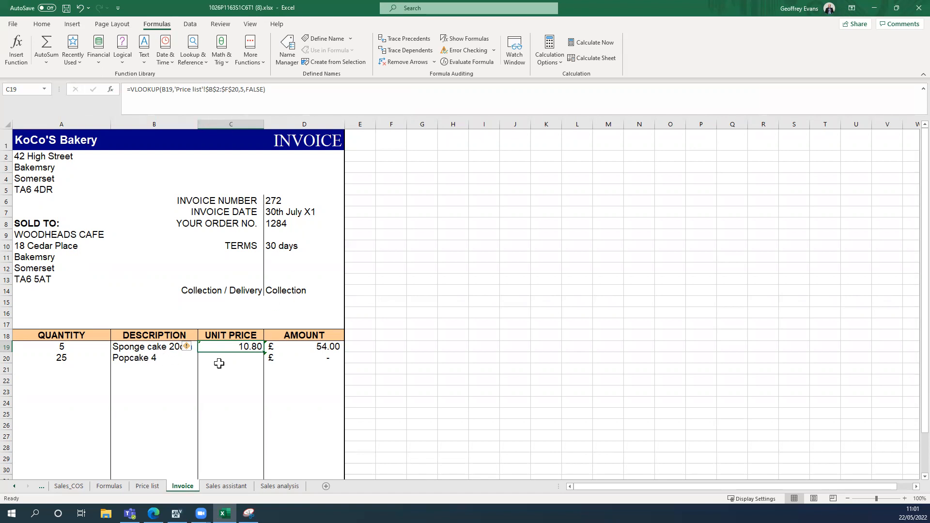
pyautogui.moveTo(262, 356); pyautogui.dragTo(262, 364)
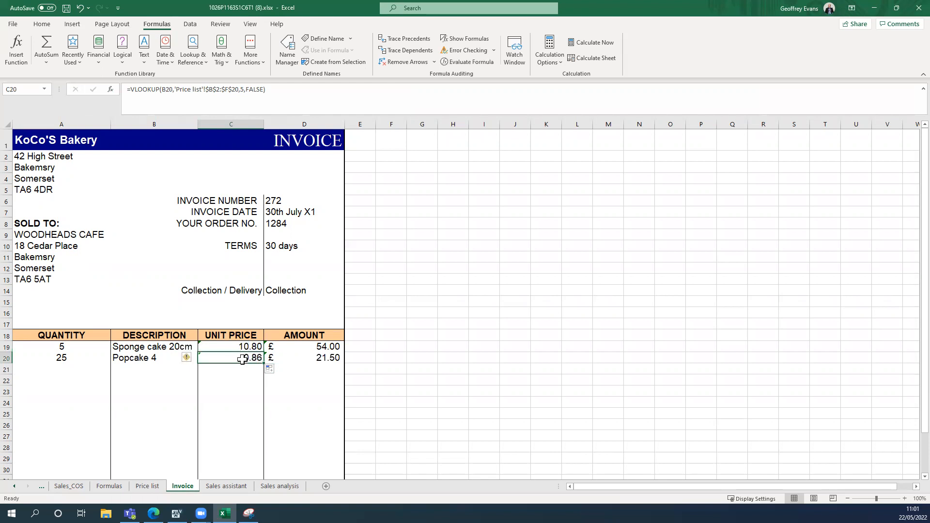
pyautogui.click(430, 343)
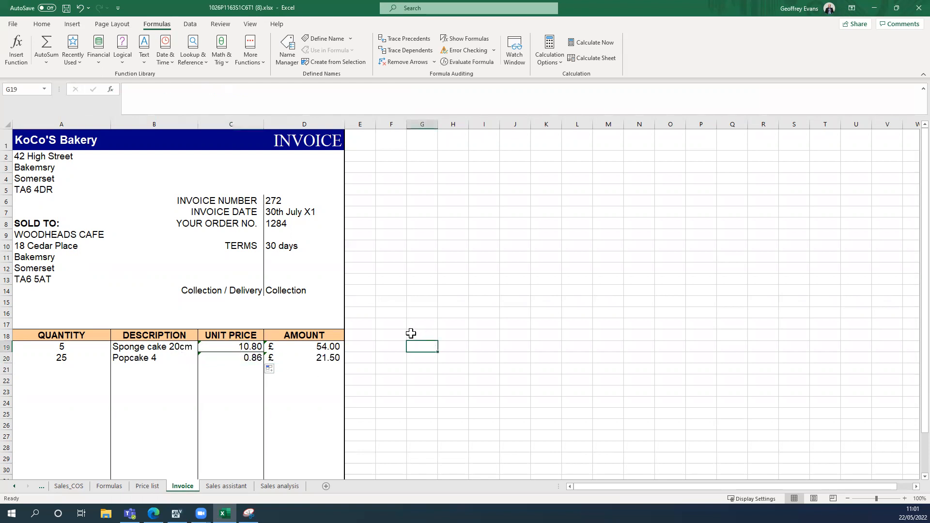
# Review the formula in C20 and compare its unit price with the Popcake 4 row on the Price list worksheet.
pyautogui.click(239, 358)
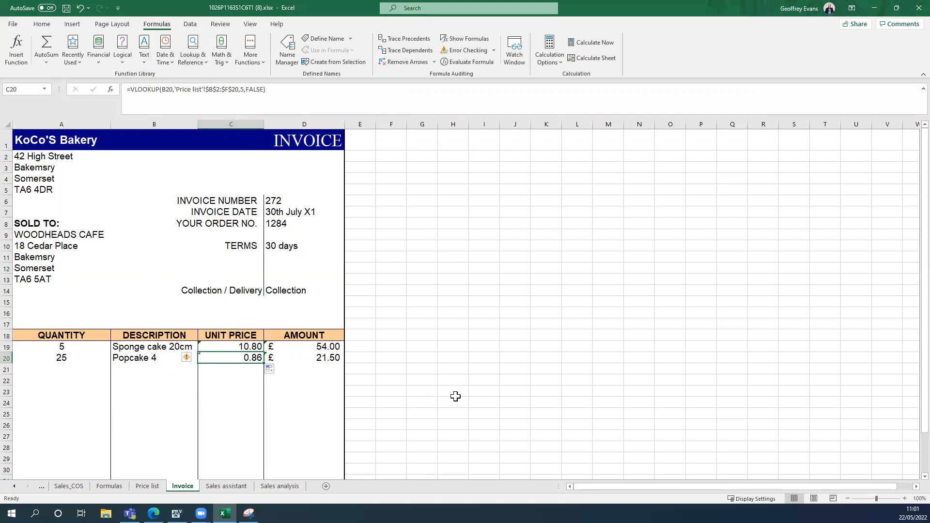
pyautogui.click(454, 393)
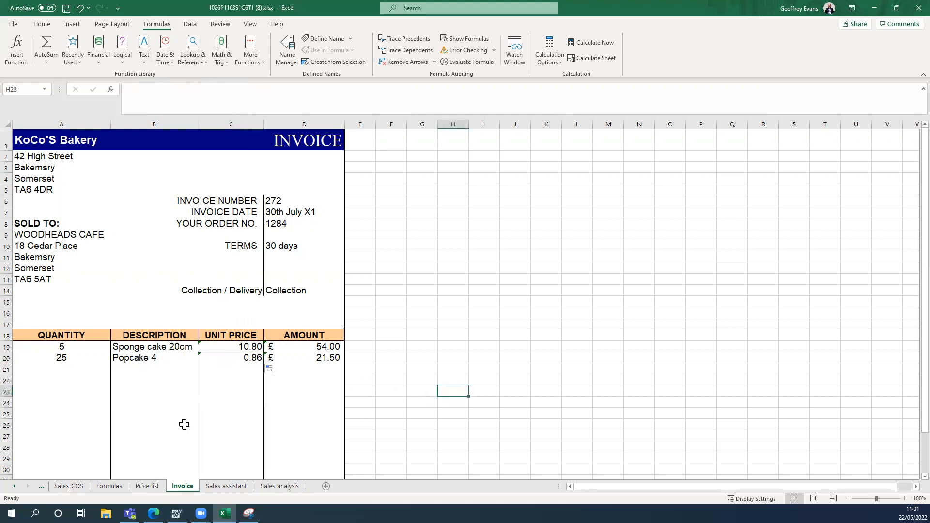
pyautogui.click(144, 485)
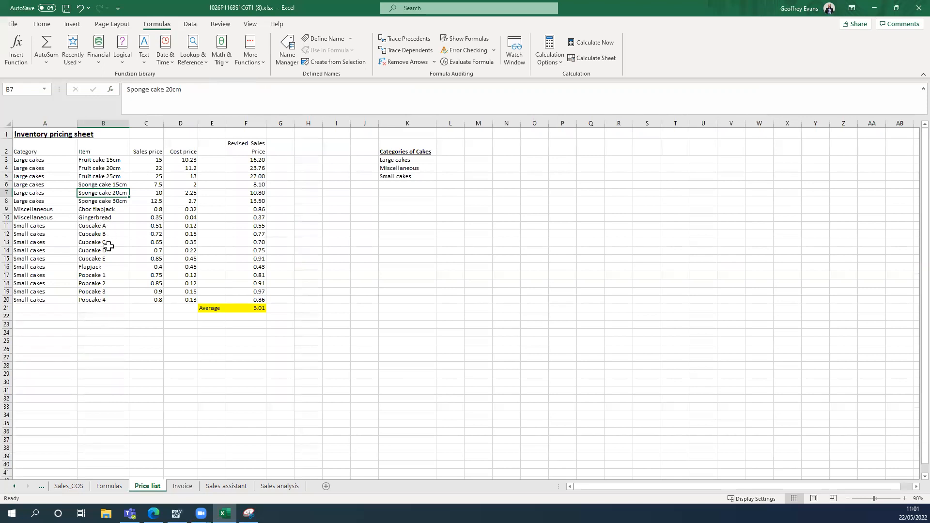
pyautogui.click(105, 302)
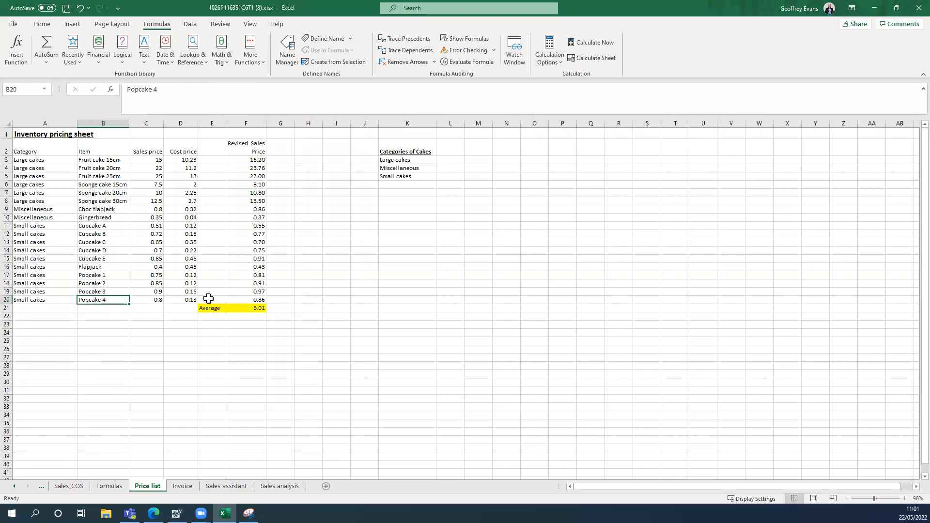
pyautogui.click(182, 486)
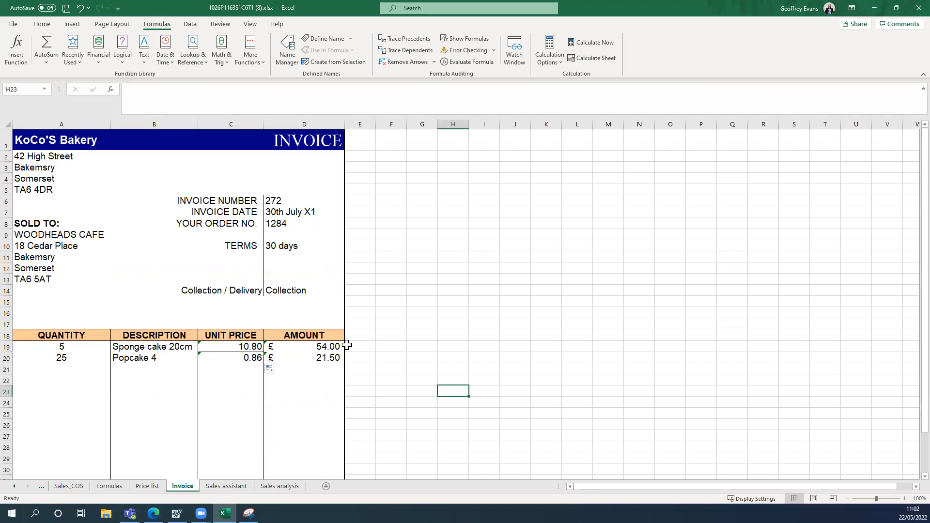
# Place the workbook beside the Surpass assessment window, mark Task 3 part (a) as completed, and maximize the workbook again.
pyautogui.press('super+Left')
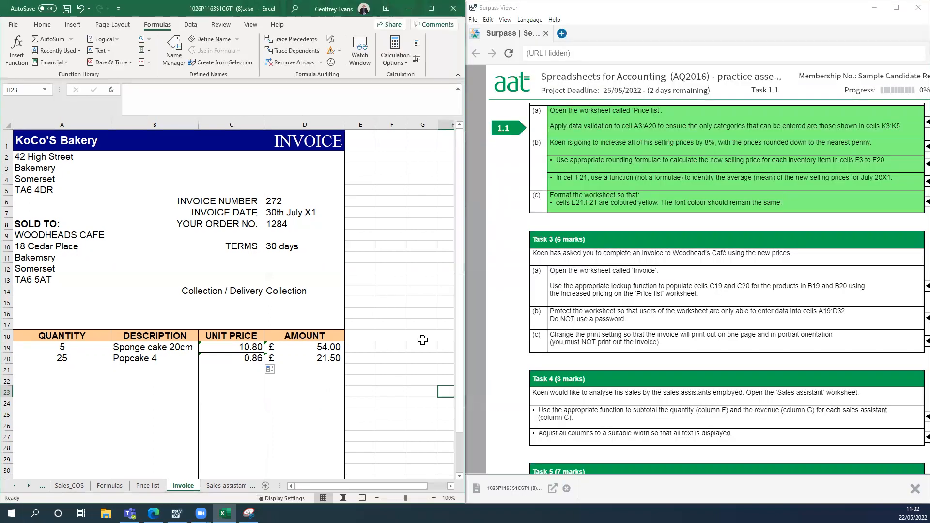
pyautogui.click(912, 292)
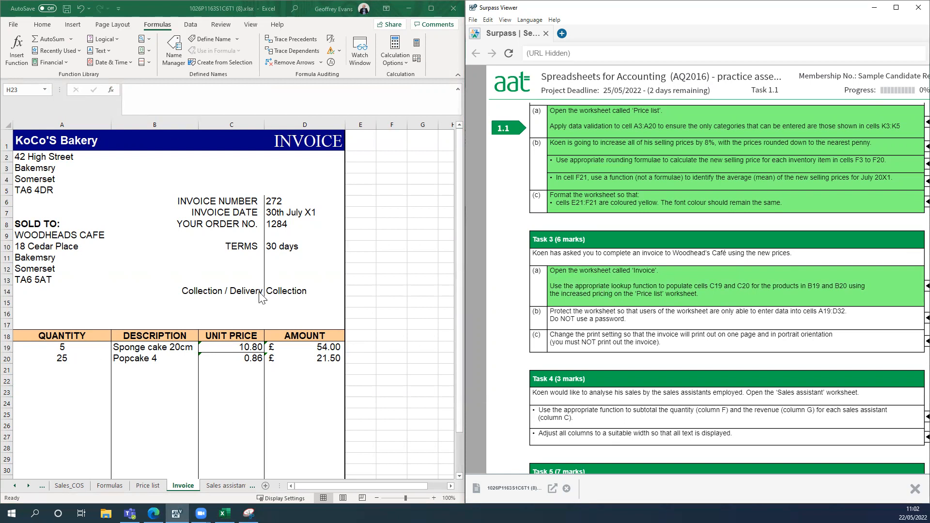
pyautogui.click(431, 8)
pyautogui.click(479, 224)
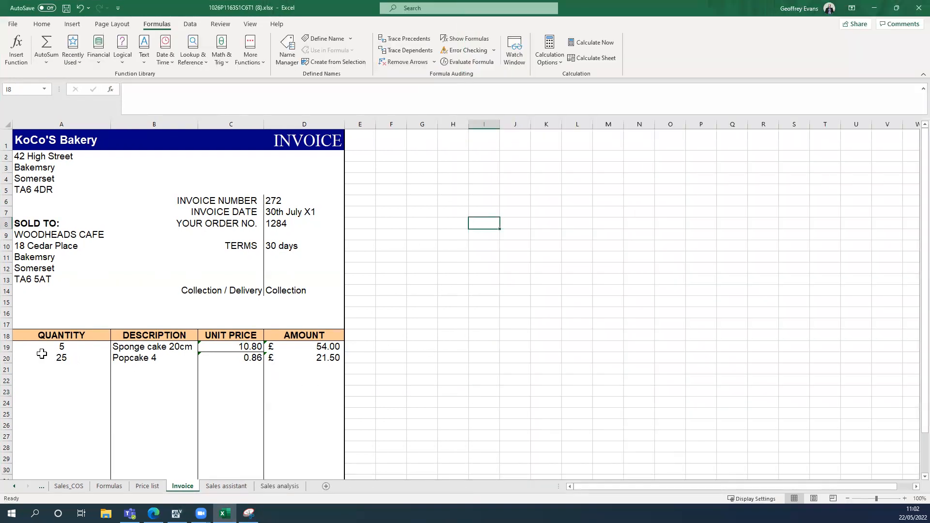
# Examine the data entry range A19:D32 on the Invoice worksheet.
pyautogui.moveTo(28, 348); pyautogui.dragTo(285, 425)
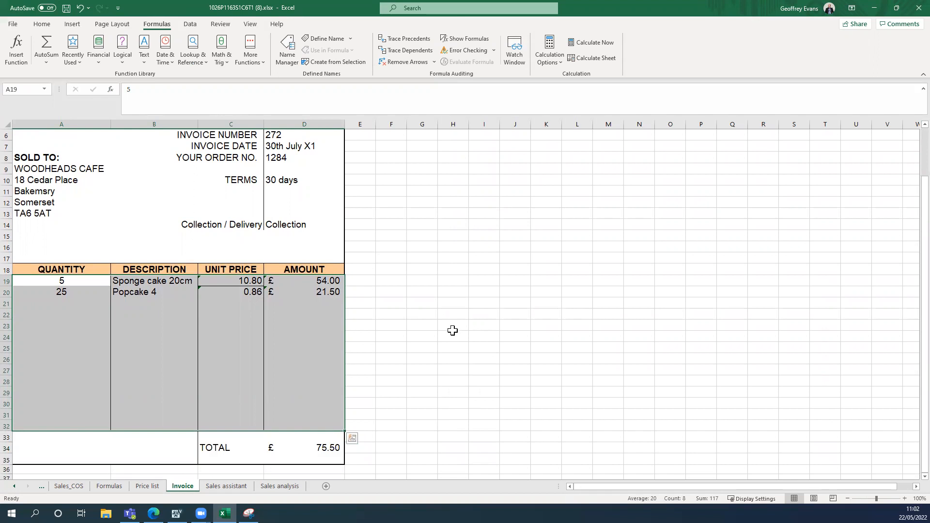
pyautogui.scroll(2, 452, 330)
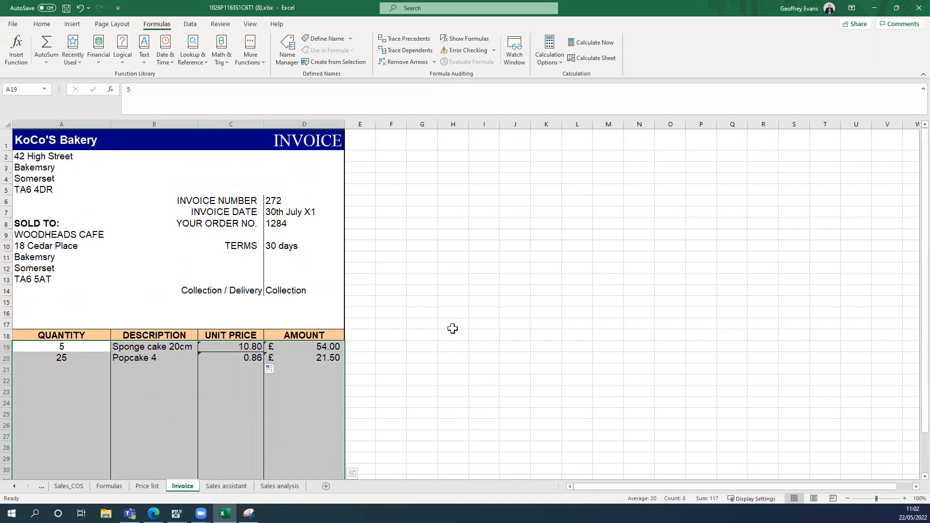
pyautogui.click(448, 280)
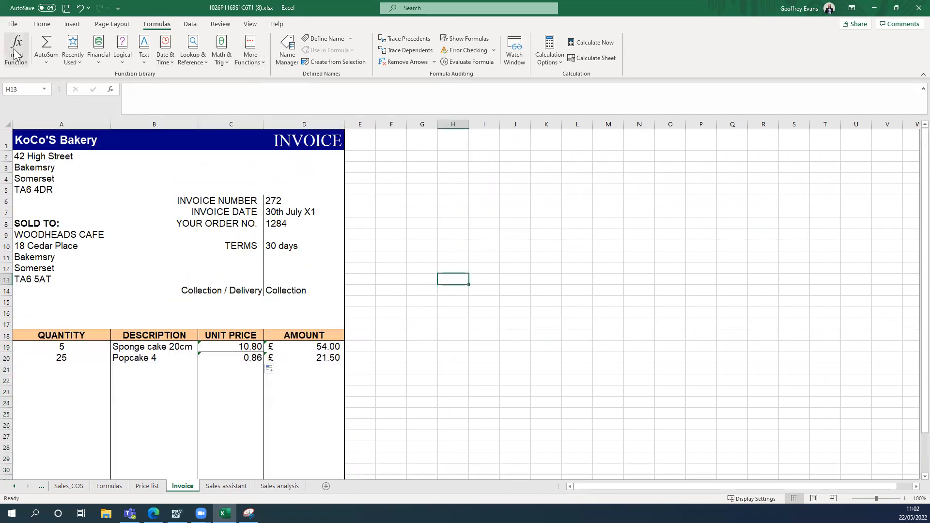
# Remove the Locked protection setting from all cells of the Invoice worksheet.
pyautogui.click(42, 24)
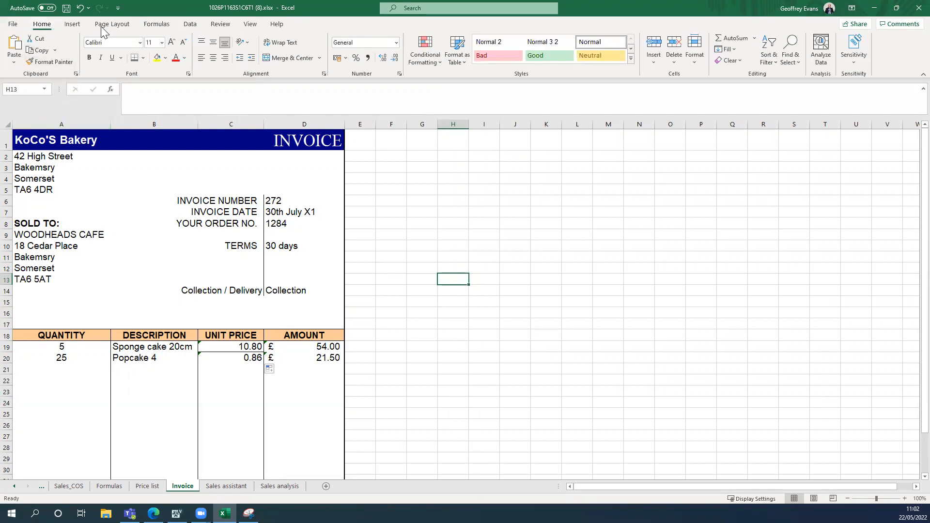
pyautogui.click(188, 25)
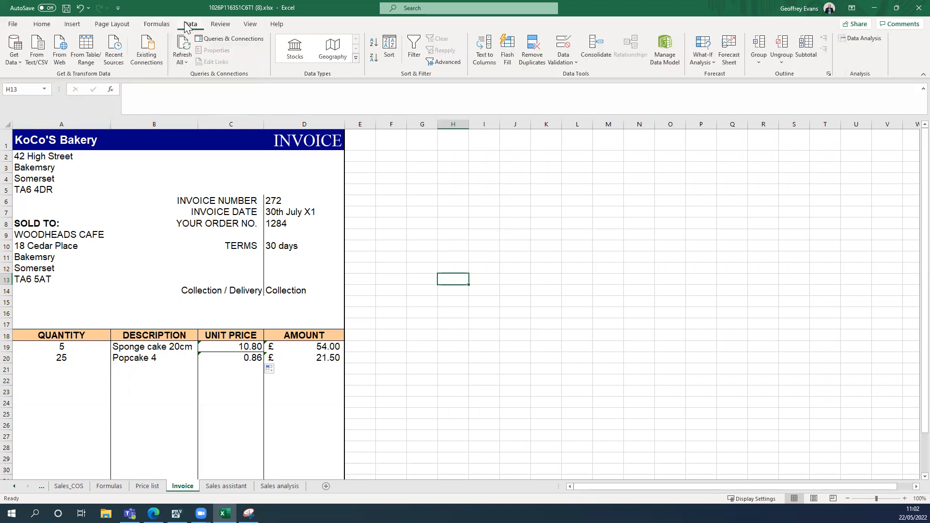
pyautogui.click(221, 25)
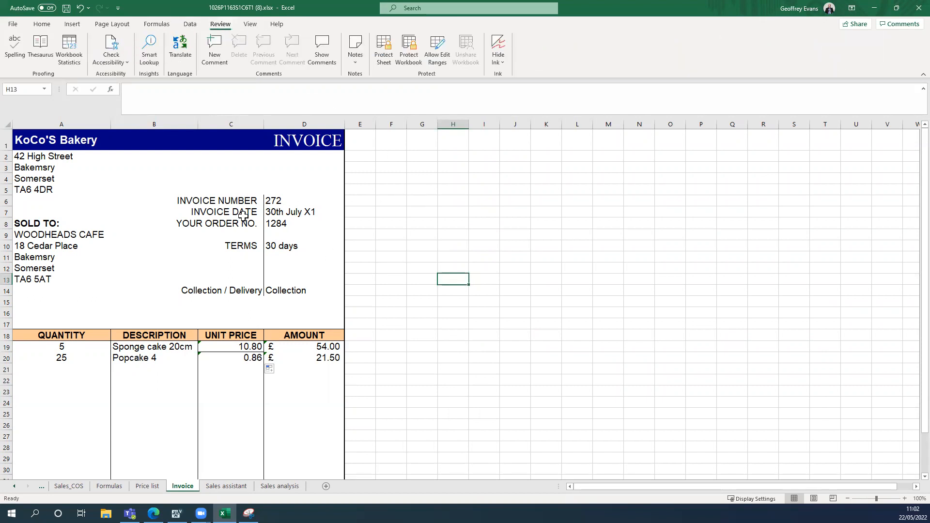
pyautogui.click(8, 124)
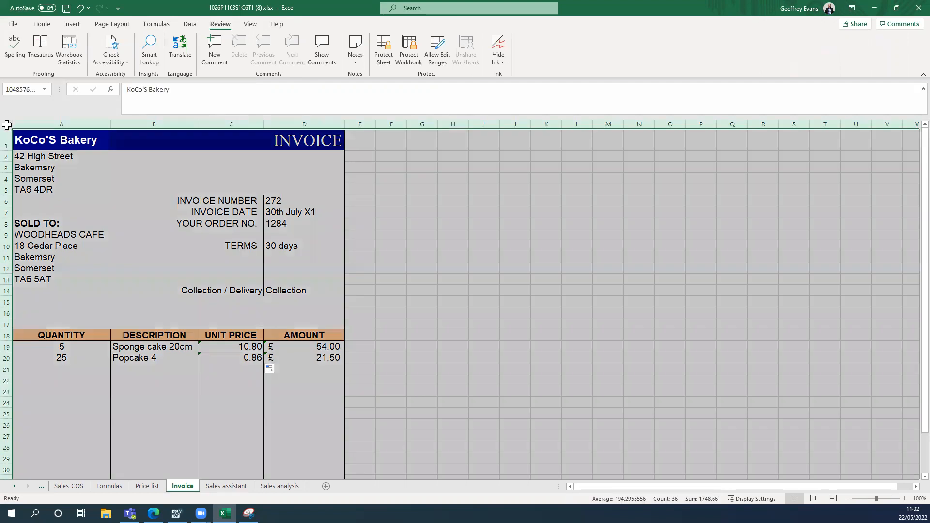
pyautogui.rightClick(381, 235)
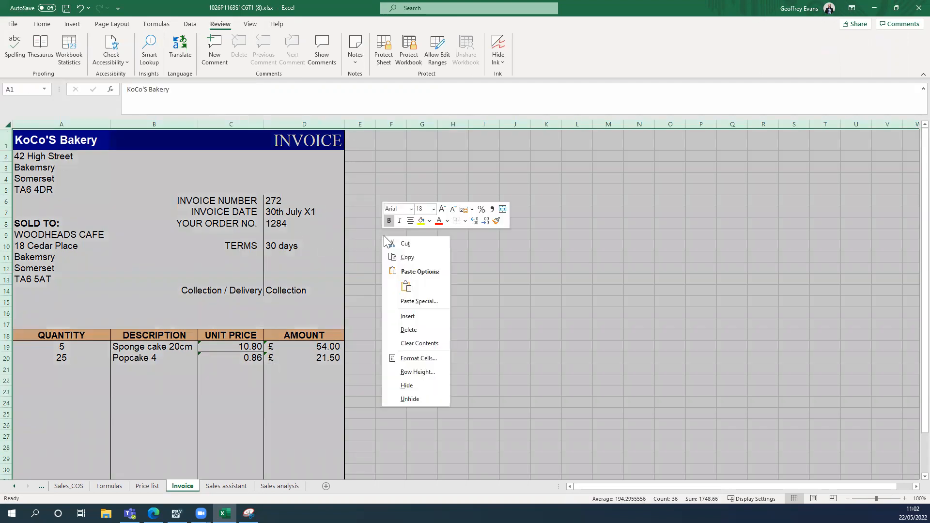
pyautogui.click(417, 358)
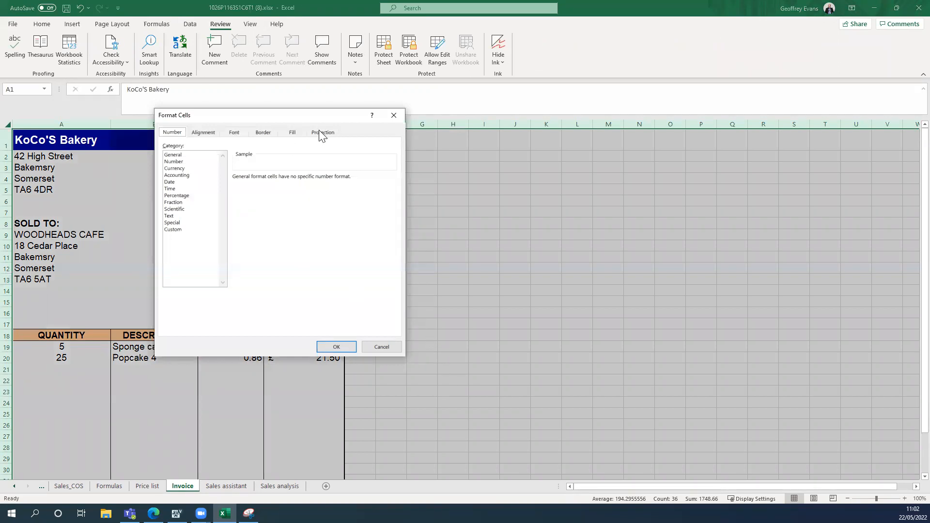
pyautogui.click(319, 131)
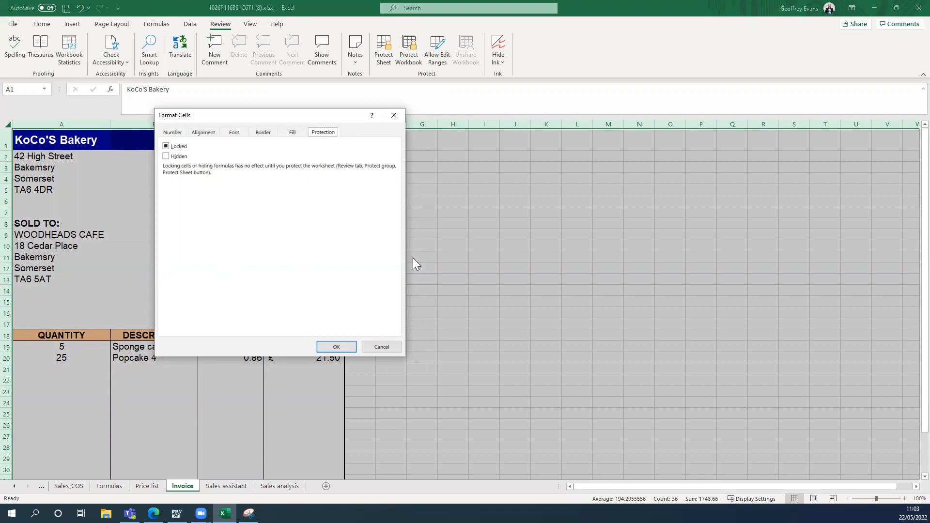
pyautogui.click(165, 147)
pyautogui.click(336, 347)
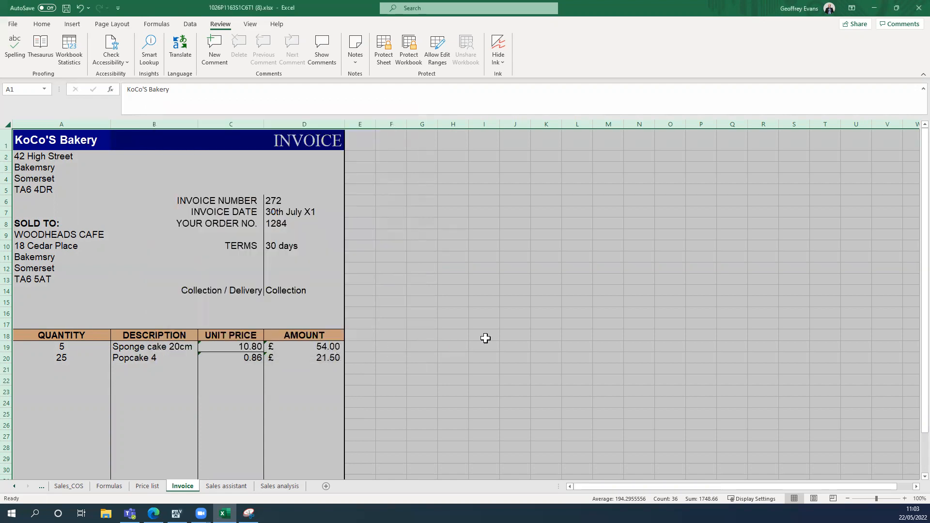
# Set the invoice header area A1:D17 and the total area A33:D35 to Locked in the cell protection settings.
pyautogui.click(485, 337)
pyautogui.scroll(-1, 480, 335)
pyautogui.scroll(1, 478, 334)
pyautogui.moveTo(53, 143); pyautogui.dragTo(323, 320)
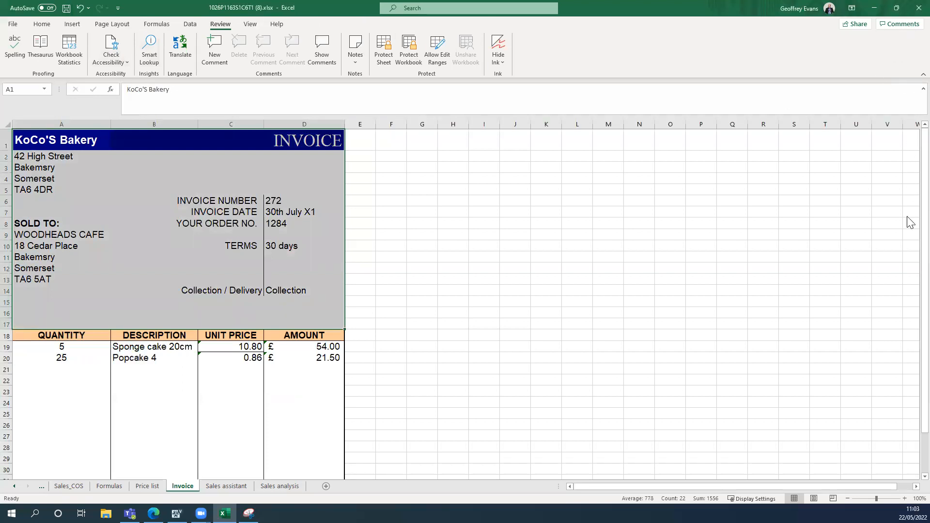
pyautogui.scroll(-2, 911, 280)
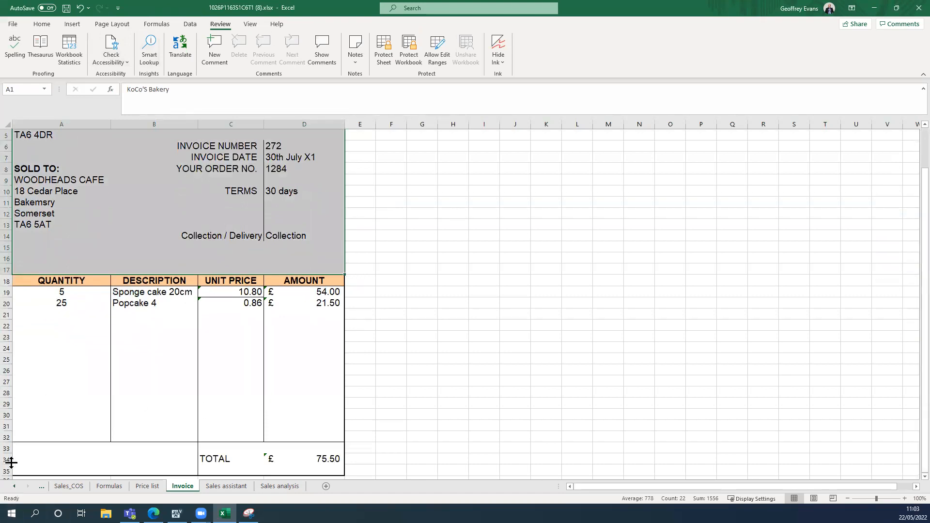
pyautogui.moveTo(15, 447); pyautogui.dragTo(305, 472)
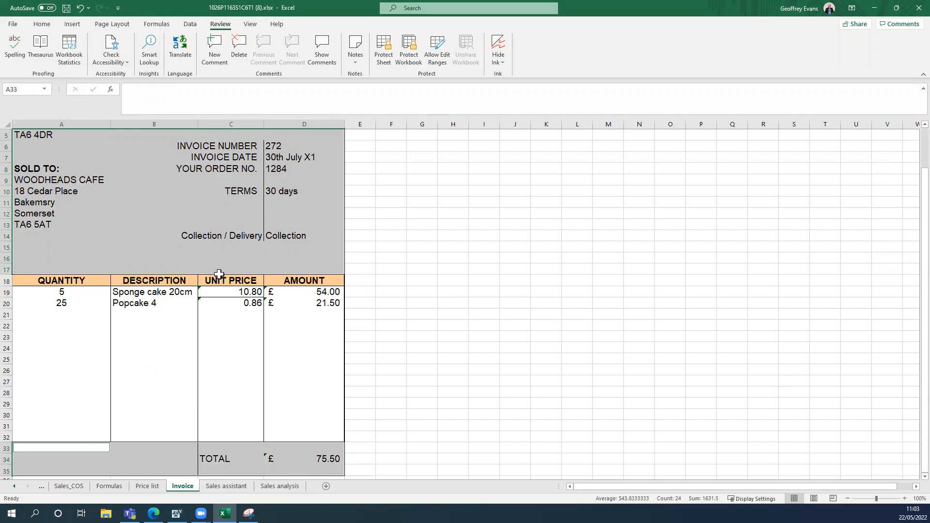
pyautogui.rightClick(310, 218)
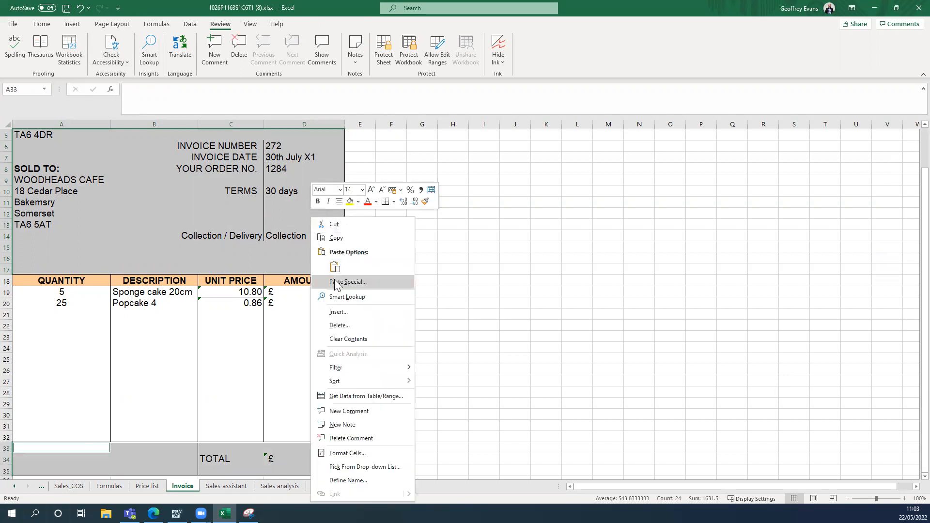
pyautogui.click(364, 454)
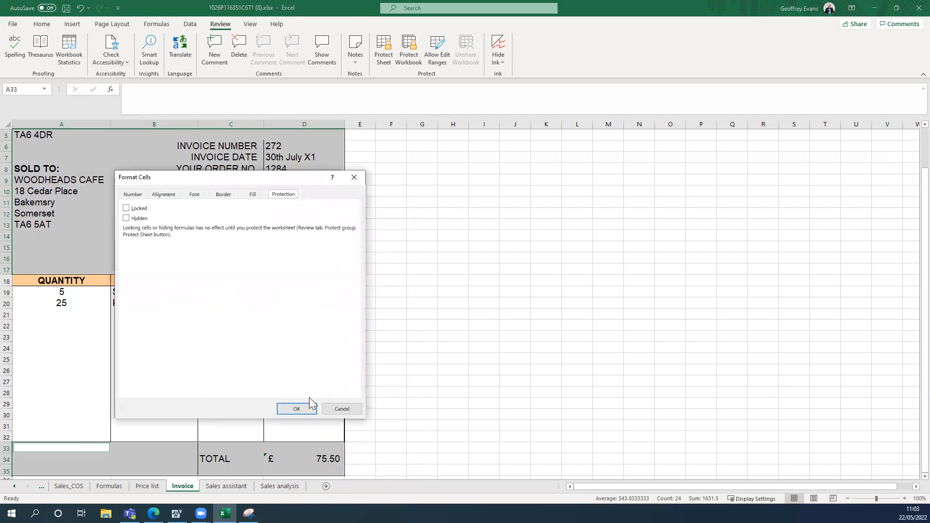
pyautogui.click(126, 210)
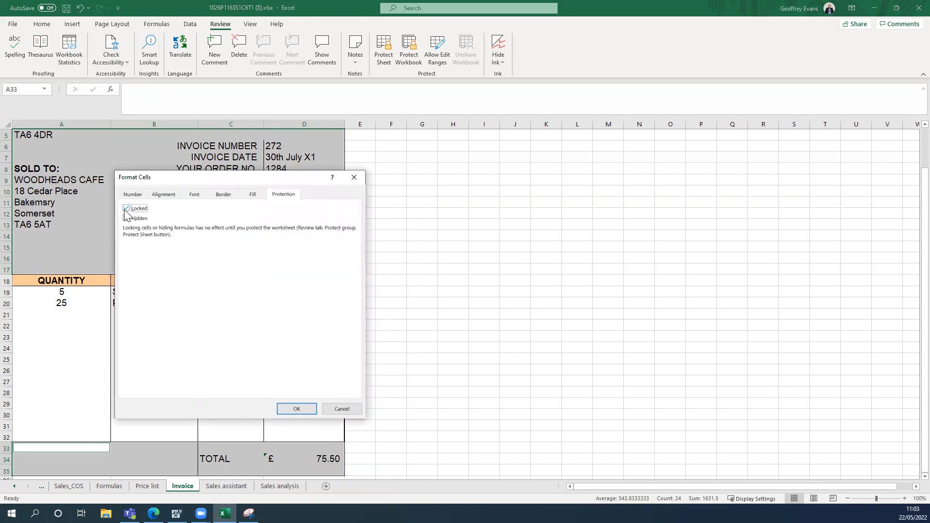
pyautogui.click(295, 409)
# Protect the Invoice worksheet without a password, allowing users to select locked and unlocked cells.
pyautogui.click(433, 371)
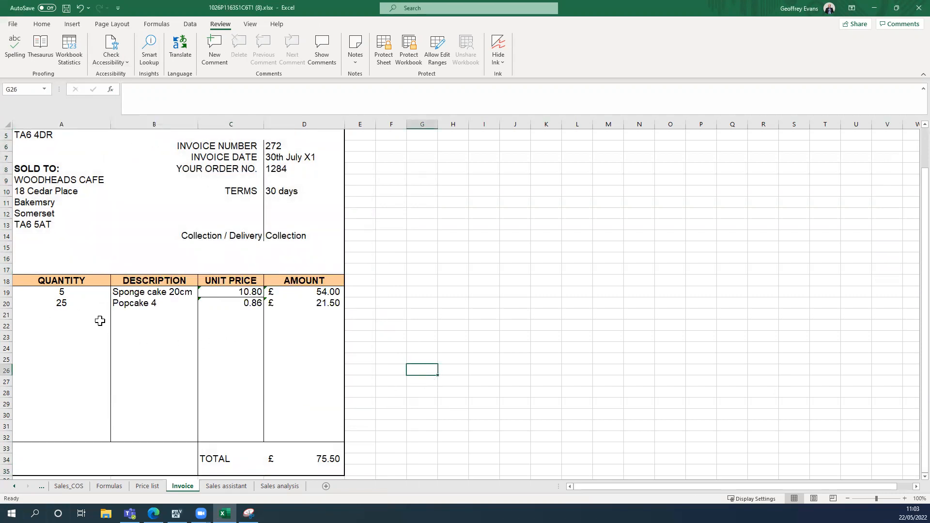
pyautogui.click(68, 322)
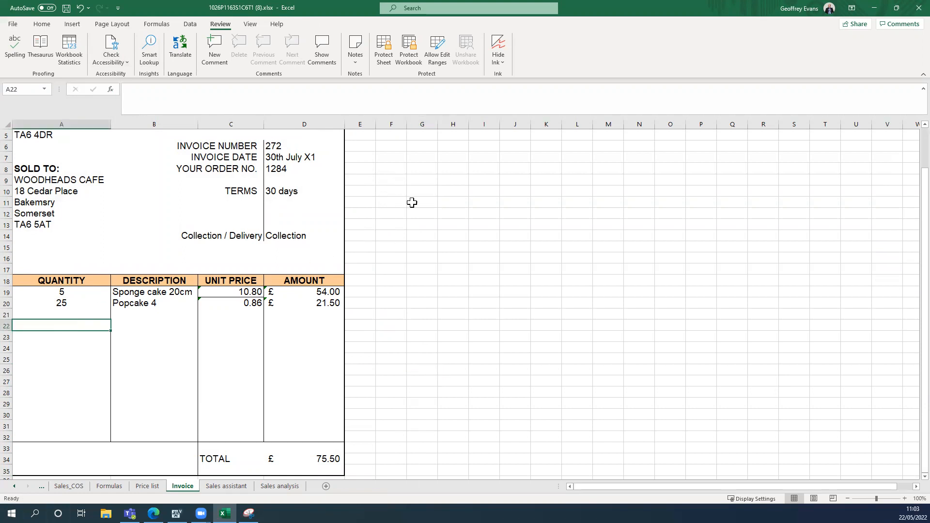
pyautogui.click(389, 60)
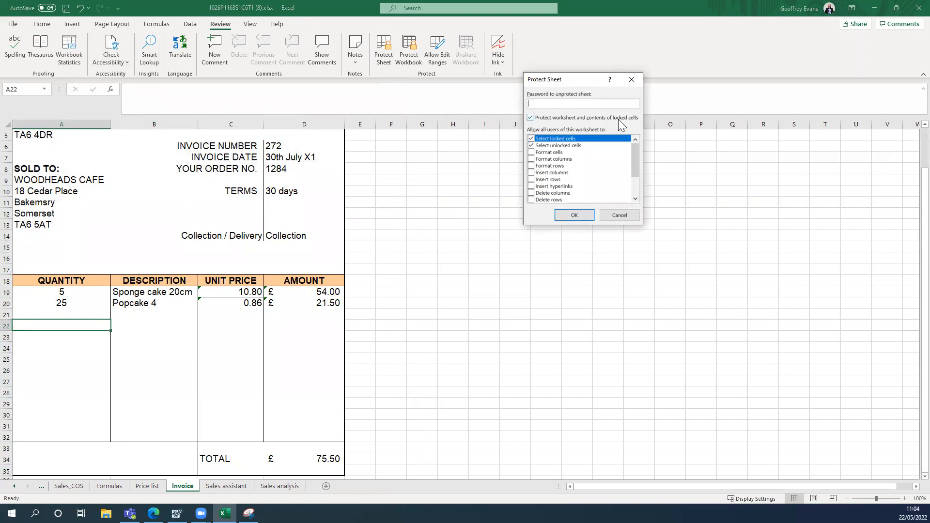
pyautogui.click(577, 214)
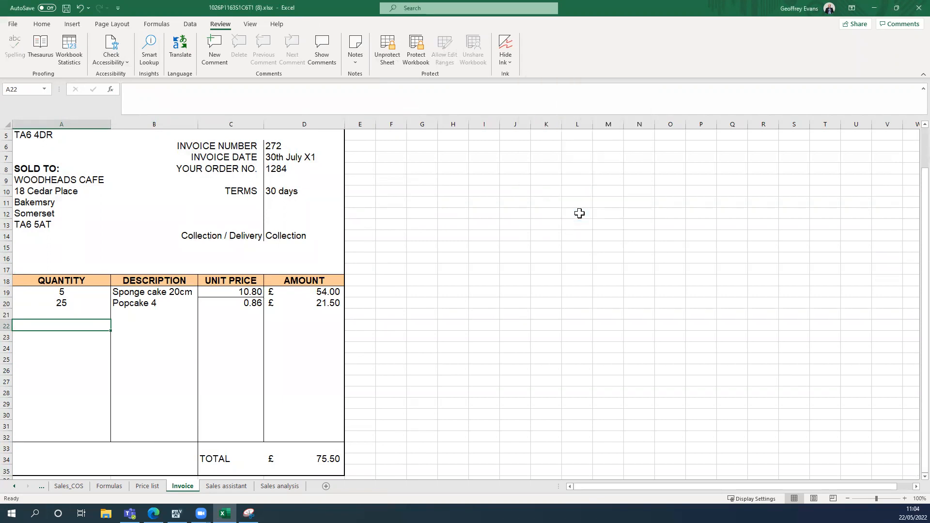
# Test data entry in the unlocked area by entering asaa in cell A21, and clear the cell again.
pyautogui.click(65, 315)
pyautogui.write('asaa')
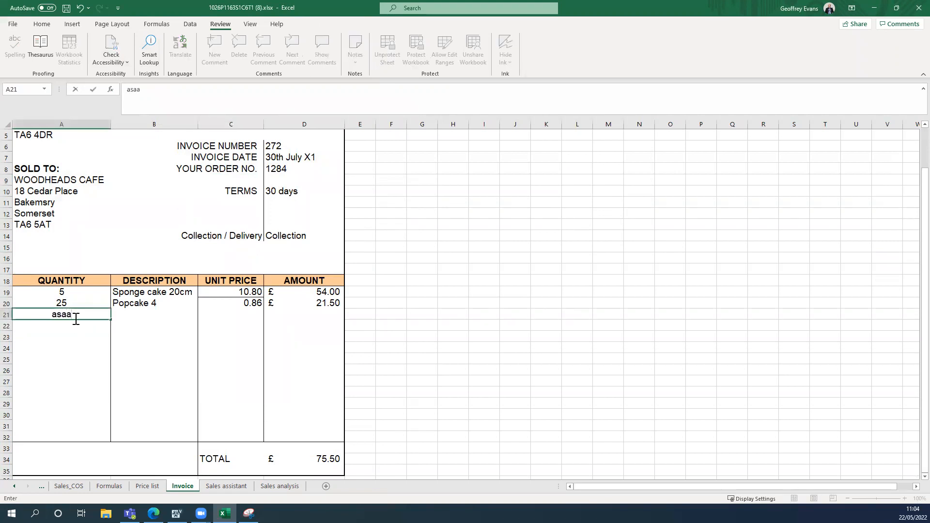
pyautogui.press('Return')
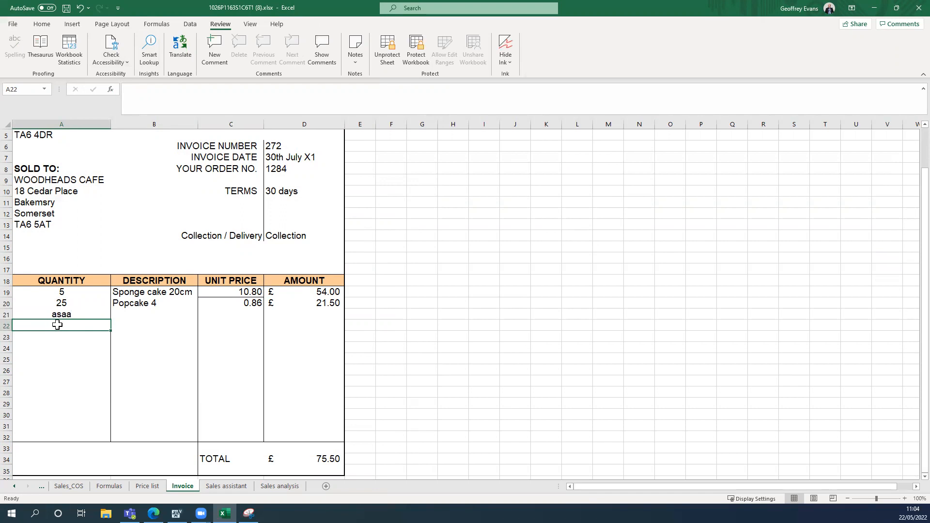
pyautogui.click(54, 315)
pyautogui.press('Delete')
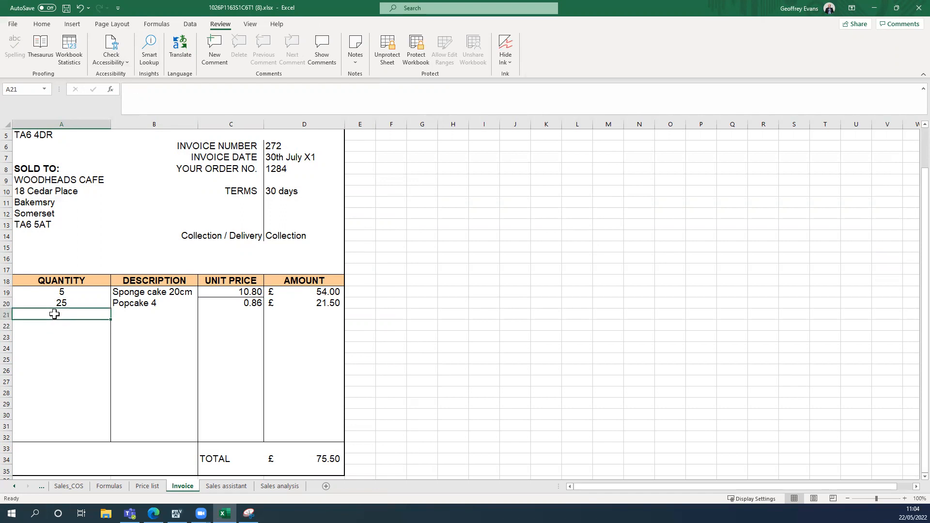
# Try to edit locked cell B13 in the invoice header to test the worksheet protection.
pyautogui.click(134, 226)
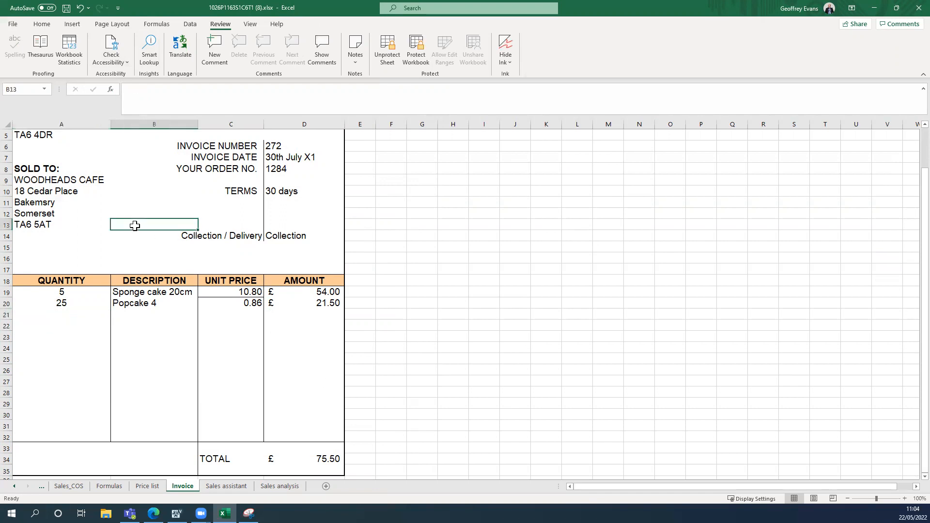
pyautogui.doubleClick(135, 225)
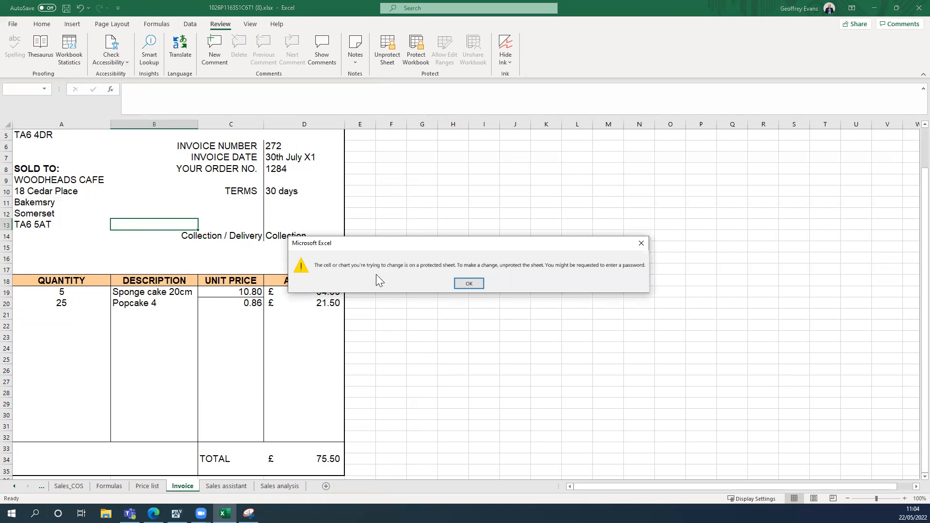
pyautogui.click(464, 283)
pyautogui.click(512, 312)
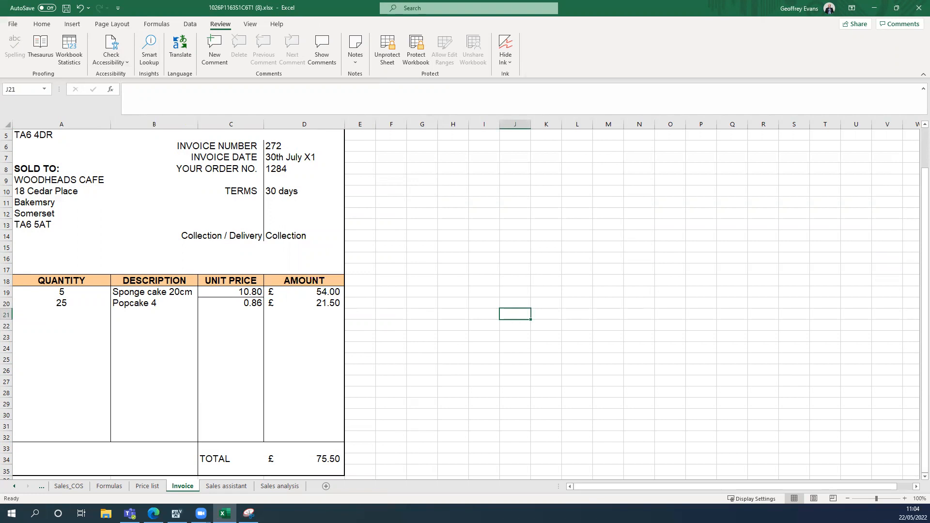
# Check whether cell formatting is available for the whole protected Invoice worksheet.
pyautogui.click(12, 123)
pyautogui.rightClick(404, 252)
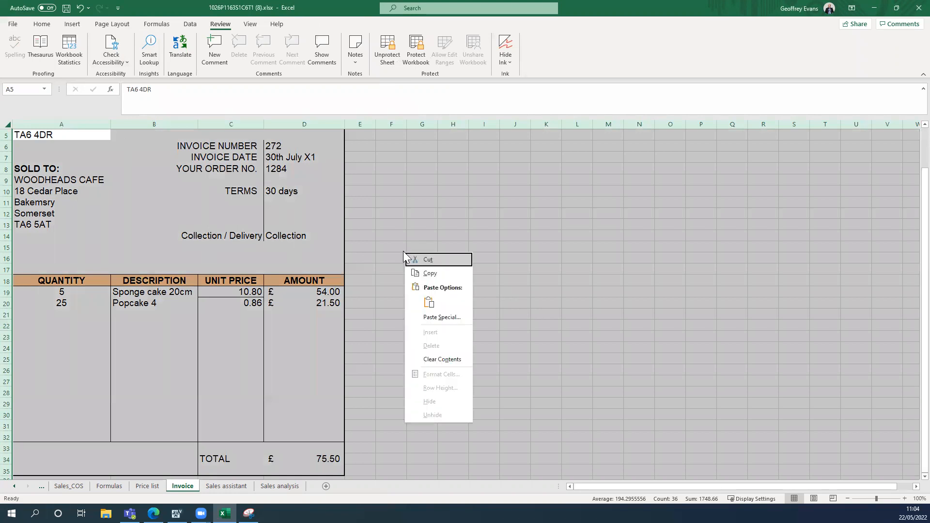
pyautogui.click(544, 349)
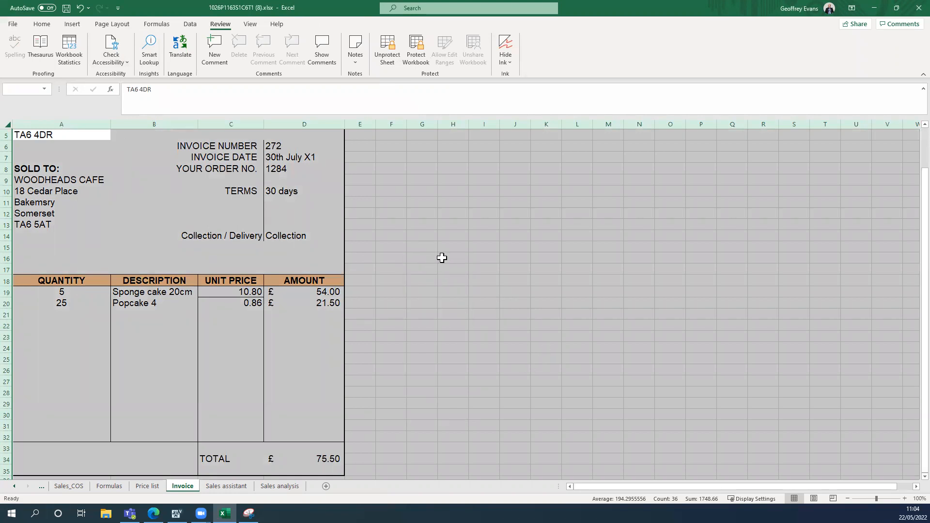
pyautogui.click(404, 273)
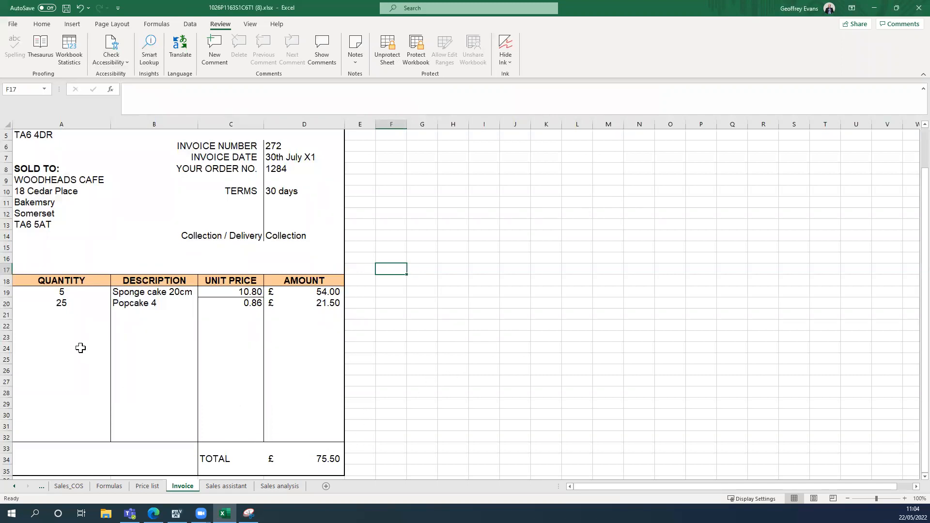
# Enter AAAS in cell A23 as a second data entry test, and clear the cell again.
pyautogui.click(73, 334)
pyautogui.write('AAAS')
pyautogui.click(639, 380)
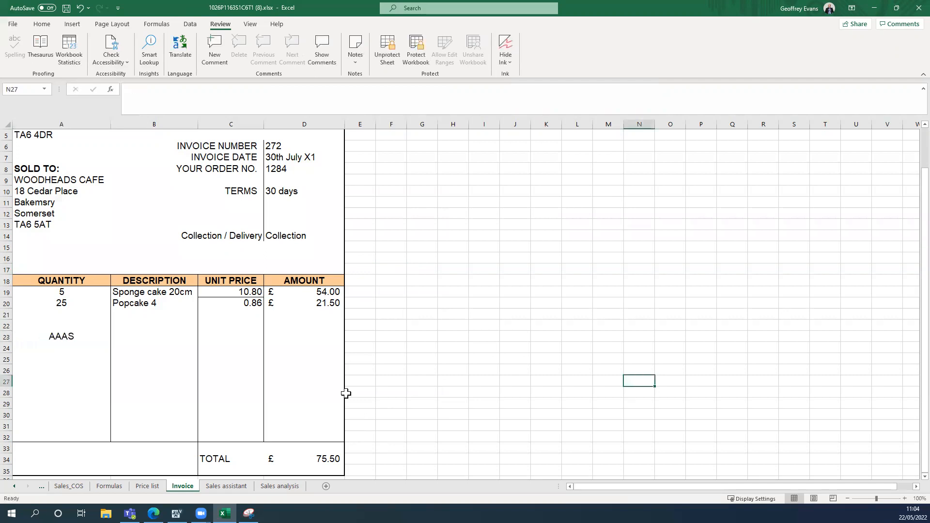
pyautogui.click(91, 336)
pyautogui.press('Delete')
pyautogui.click(527, 336)
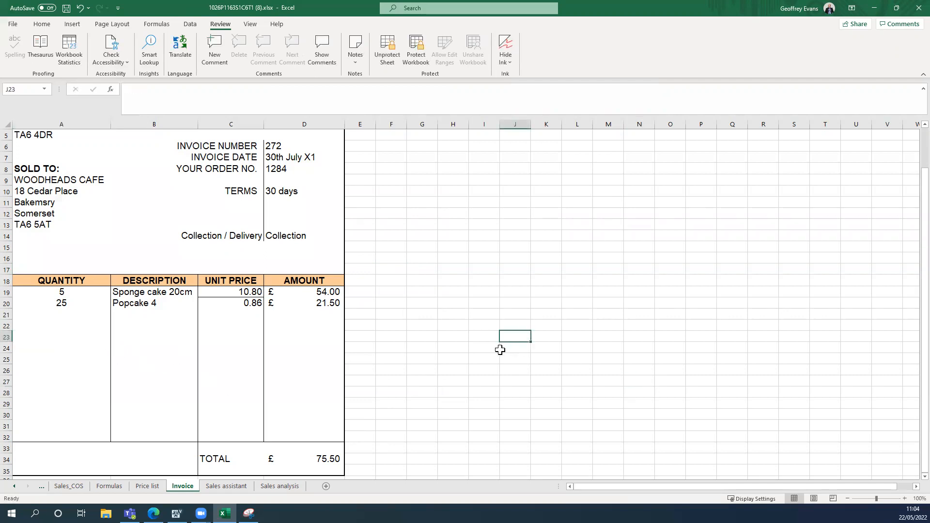
# Show the Surpass Viewer instructions beside the workbook and mark Task 3(b) as completed.
pyautogui.press('super+Left')
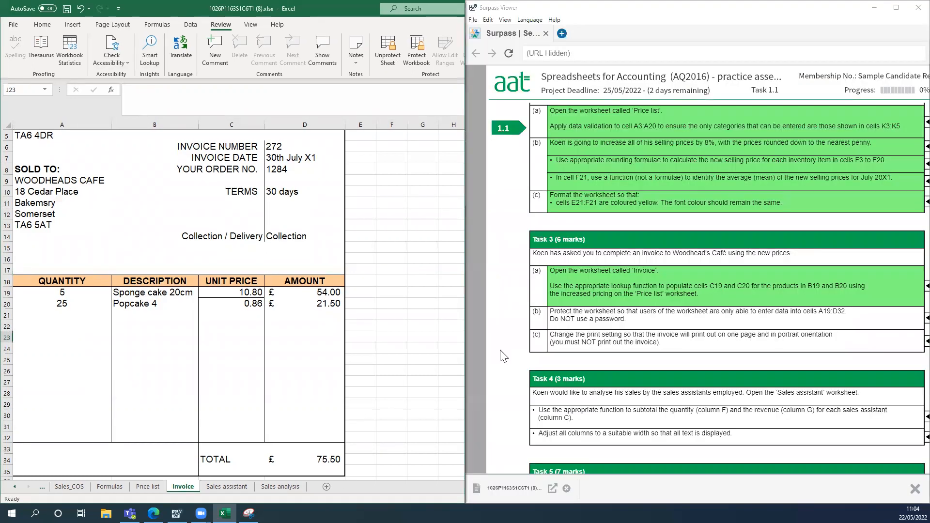
pyautogui.click(913, 322)
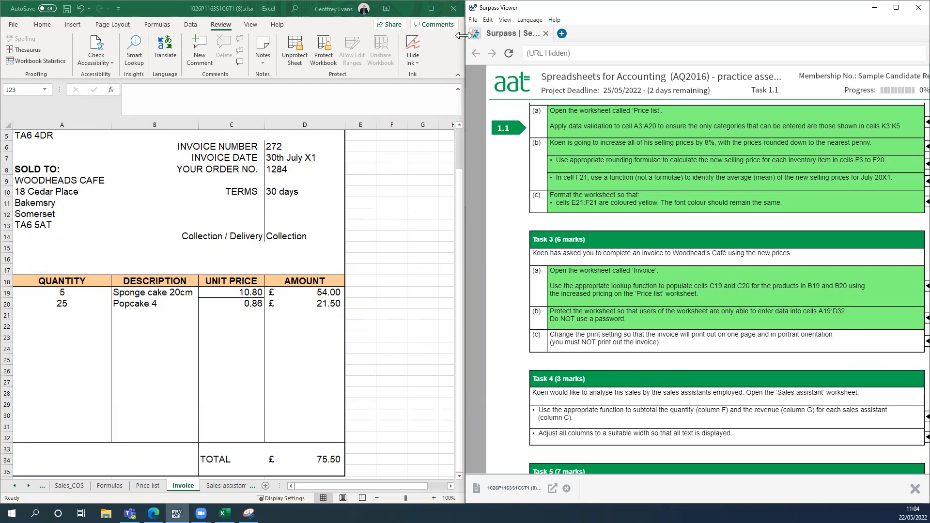
pyautogui.click(431, 9)
# Set the Invoice worksheet to print in Portrait Orientation with the Fit Sheet on One Page scaling, without printing it.
pyautogui.click(429, 212)
pyautogui.scroll(2, 437, 238)
pyautogui.scroll(-2, 437, 238)
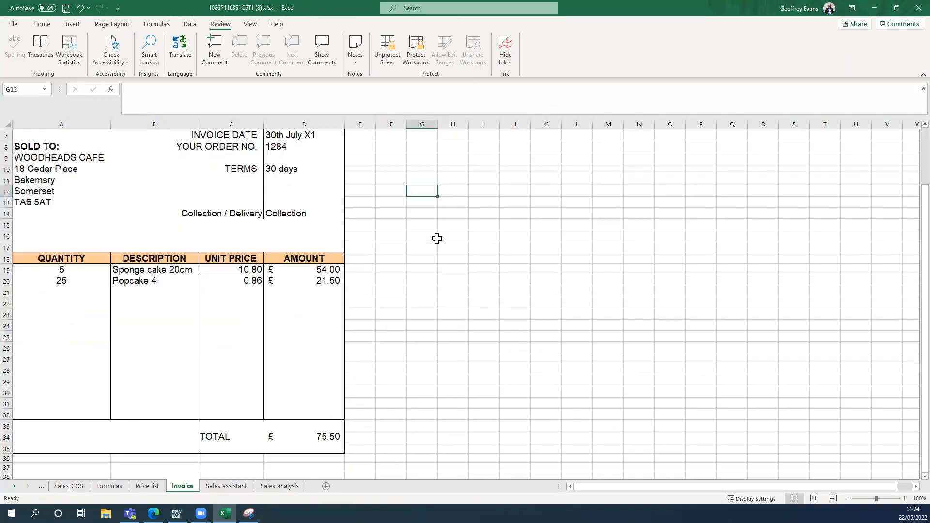
pyautogui.scroll(2, 437, 239)
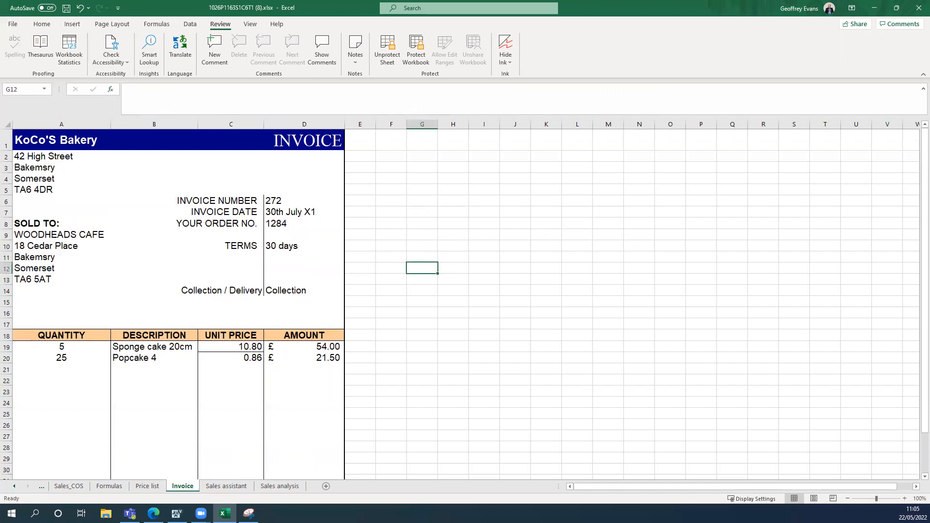
pyautogui.click(13, 25)
pyautogui.click(24, 174)
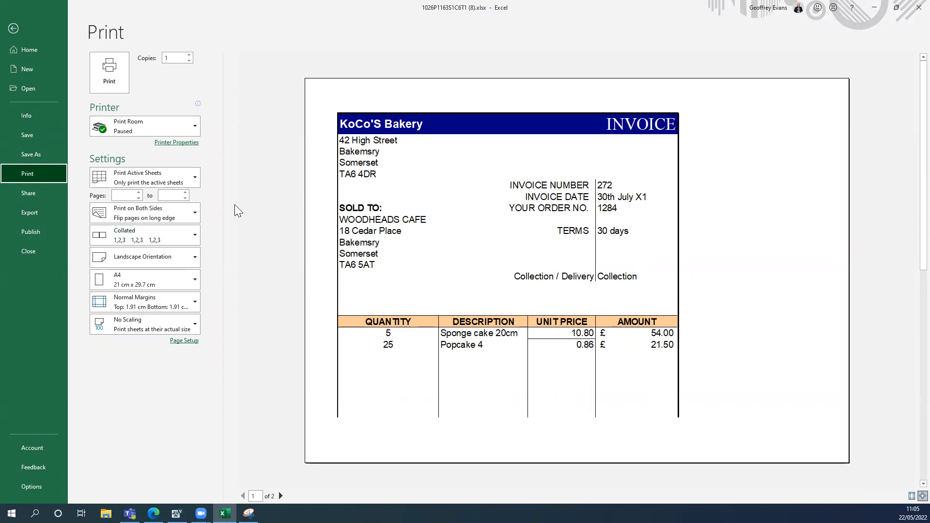
pyautogui.click(199, 264)
pyautogui.click(179, 279)
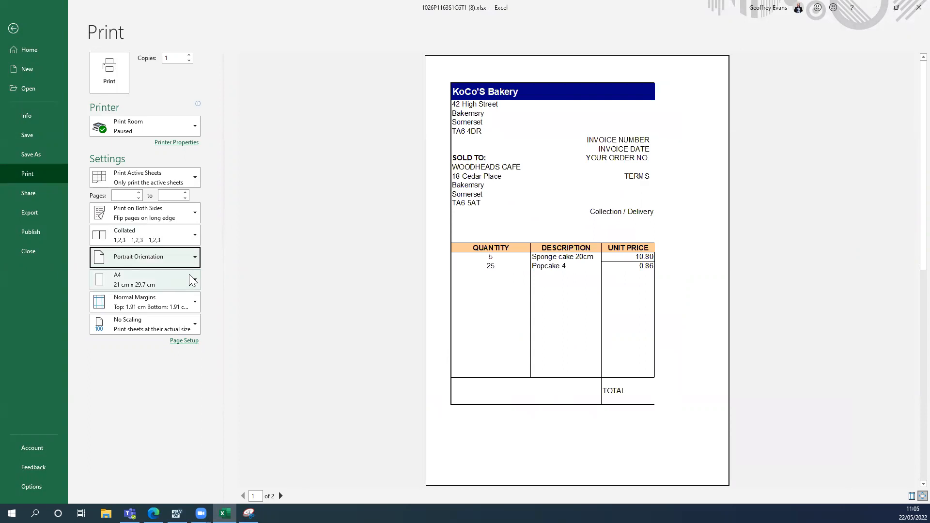
pyautogui.click(194, 326)
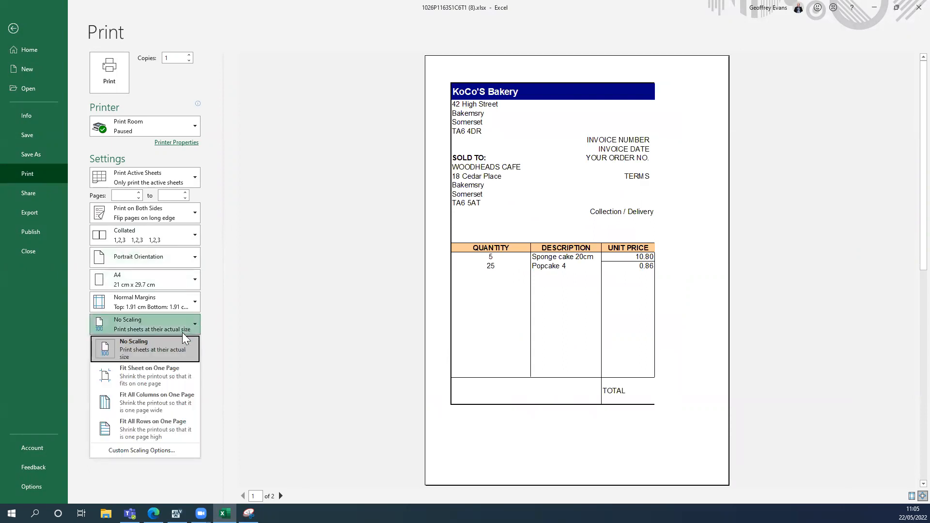
pyautogui.click(180, 376)
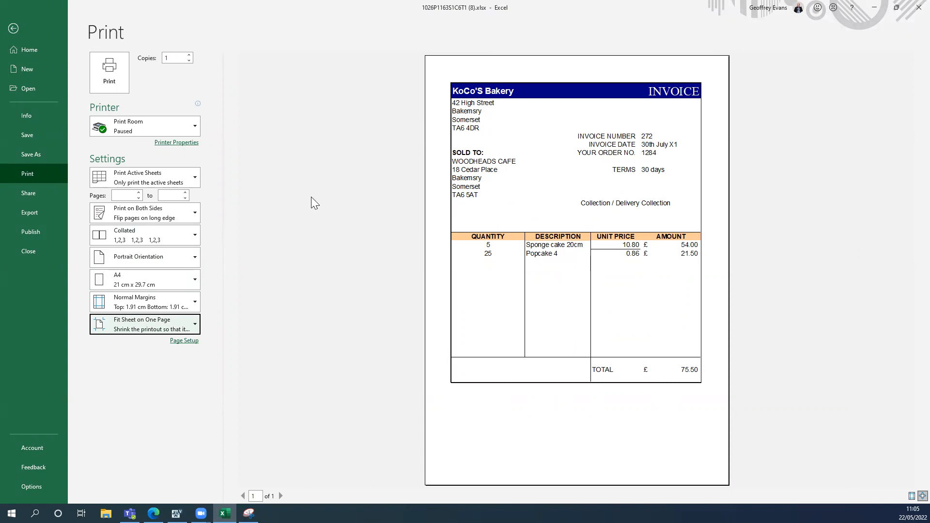
pyautogui.click(15, 28)
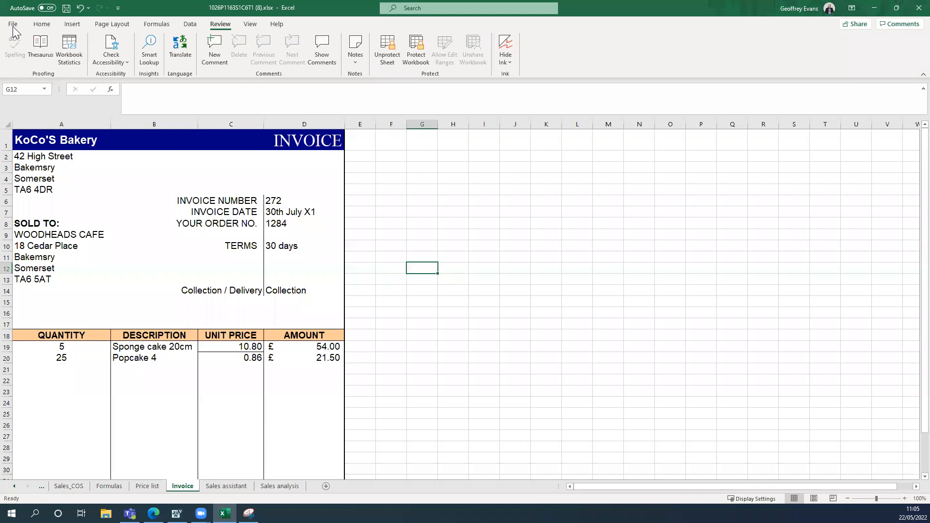
# Show the Surpass Viewer instructions beside the workbook and mark Task 3(c) as completed.
pyautogui.click(564, 291)
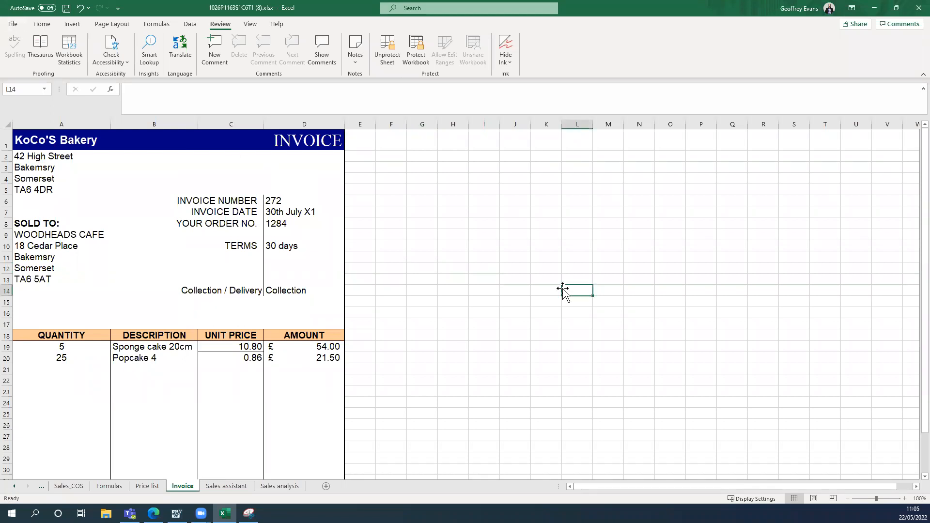
pyautogui.press('super+Left')
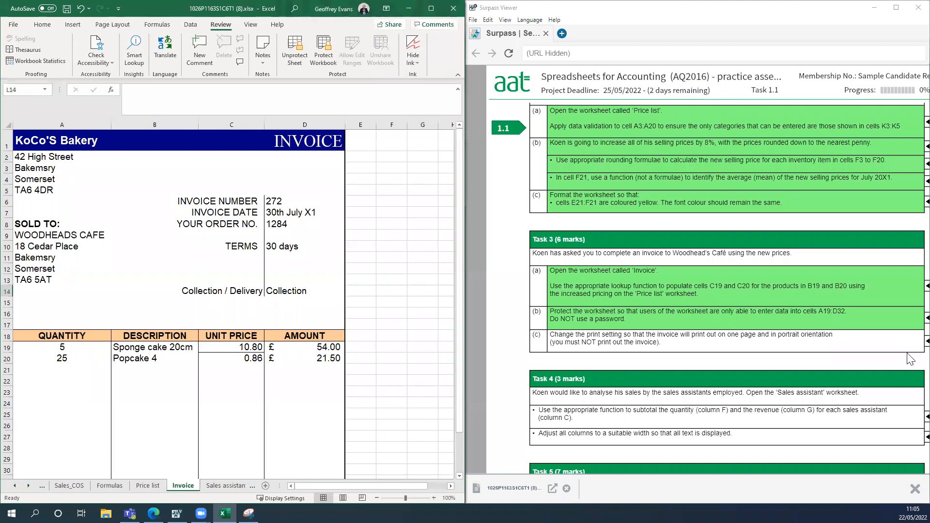
pyautogui.click(912, 349)
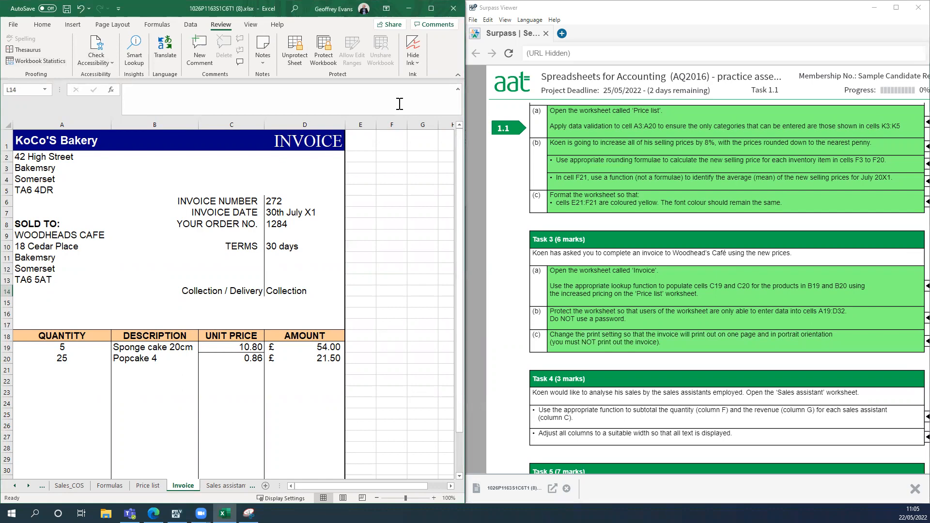
pyautogui.click(430, 8)
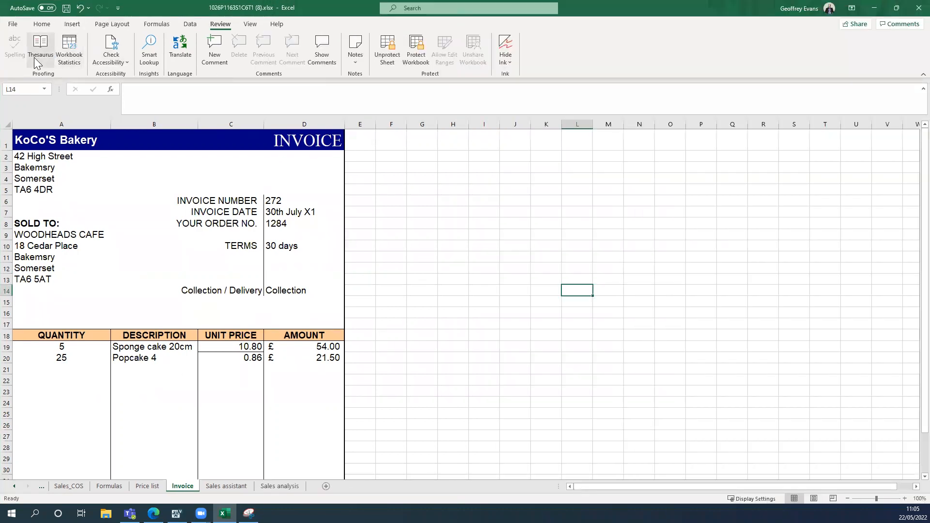
# Review the Invoice worksheet's print preview, orientation and scaling settings.
pyautogui.click(15, 26)
pyautogui.click(25, 175)
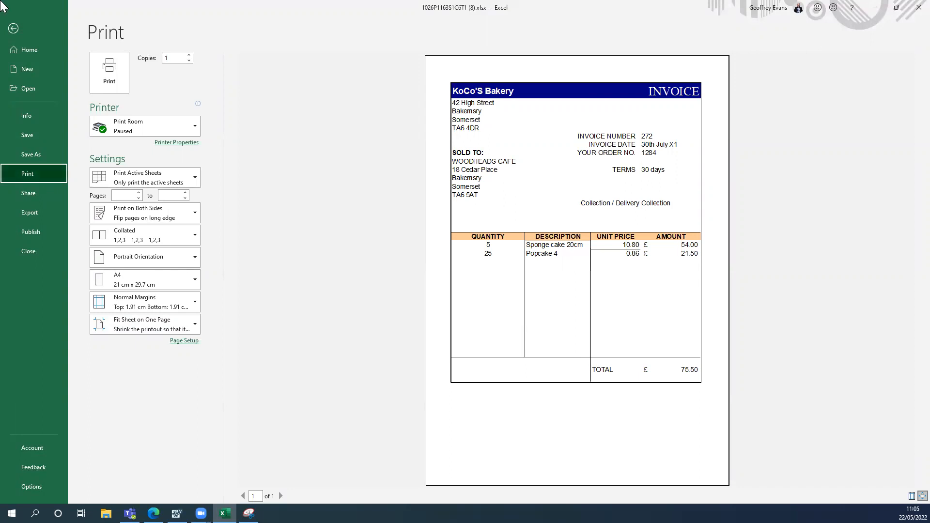
pyautogui.click(13, 29)
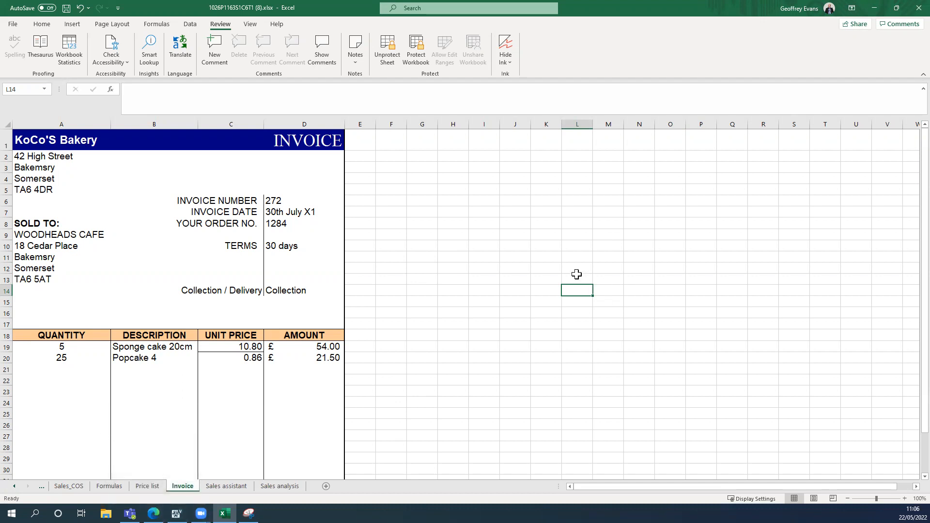
# Read the requirements of Task 4 and Task 5 in the Surpass Viewer beside the workbook.
pyautogui.press('super+Left')
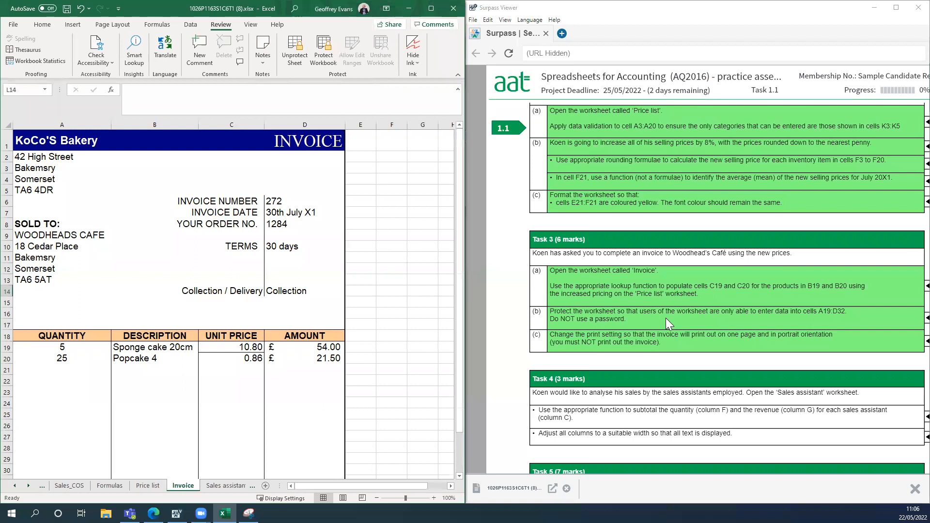
pyautogui.scroll(-1, 665, 317)
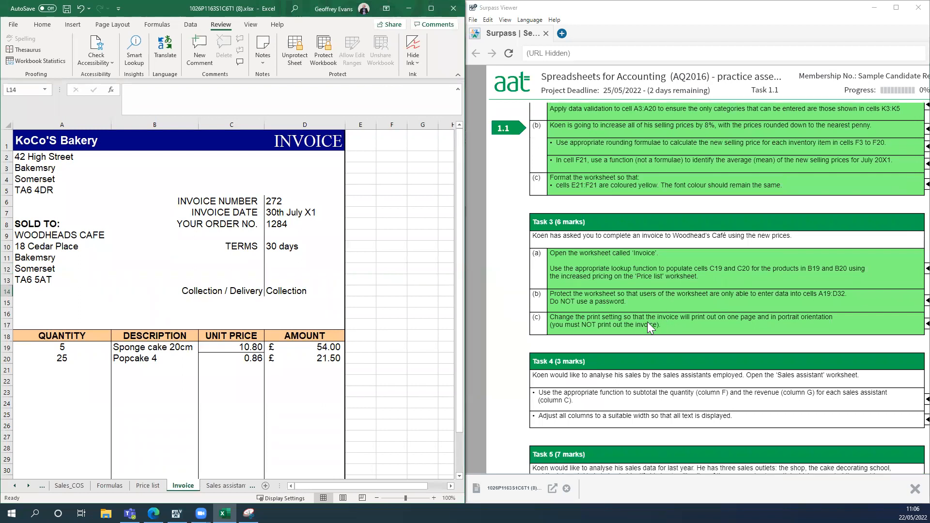
pyautogui.scroll(-4, 648, 324)
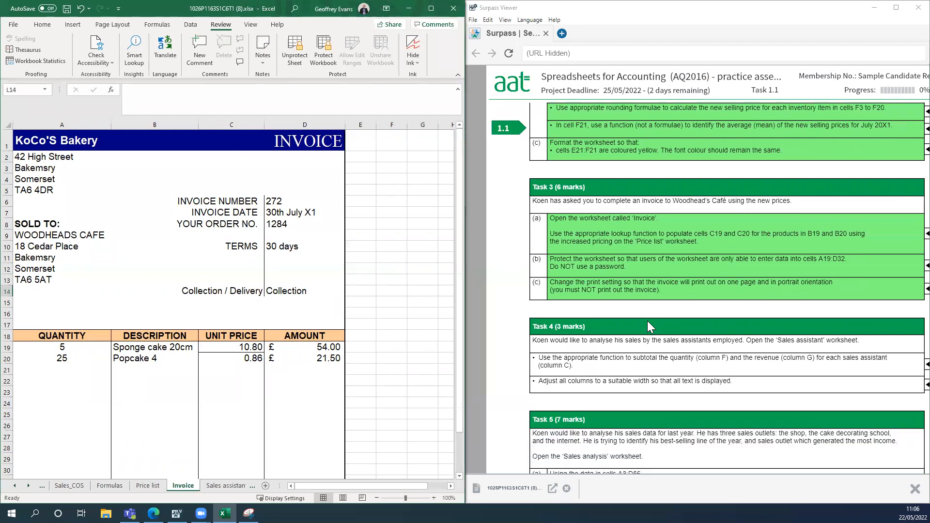
pyautogui.scroll(-7, 647, 326)
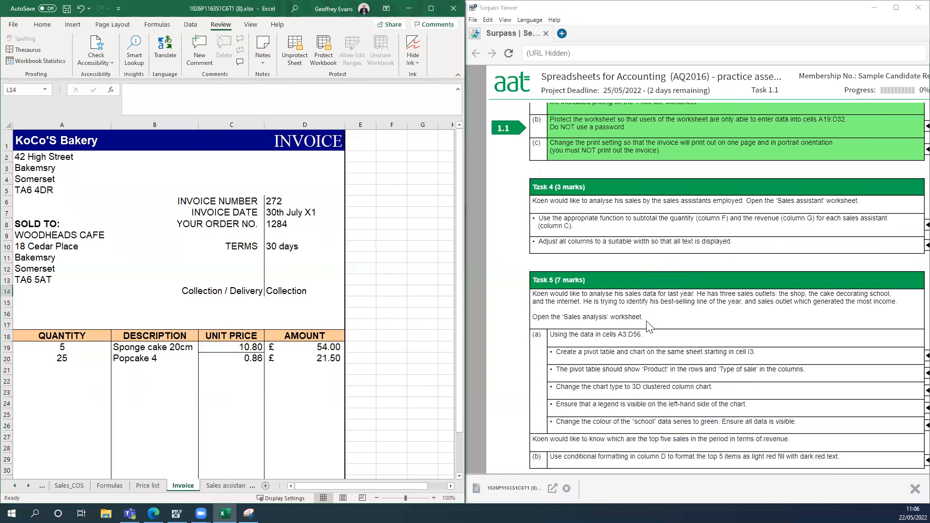
pyautogui.scroll(-6, 644, 320)
pyautogui.scroll(7, 642, 318)
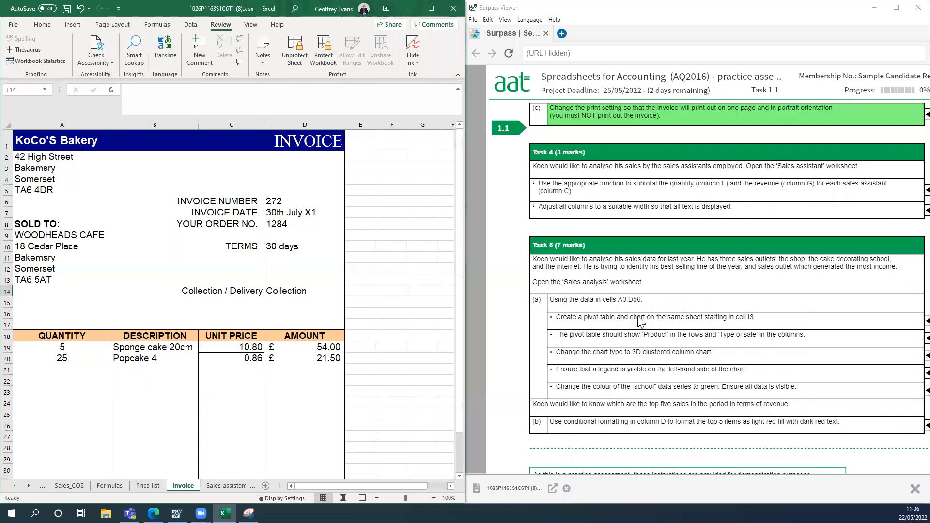